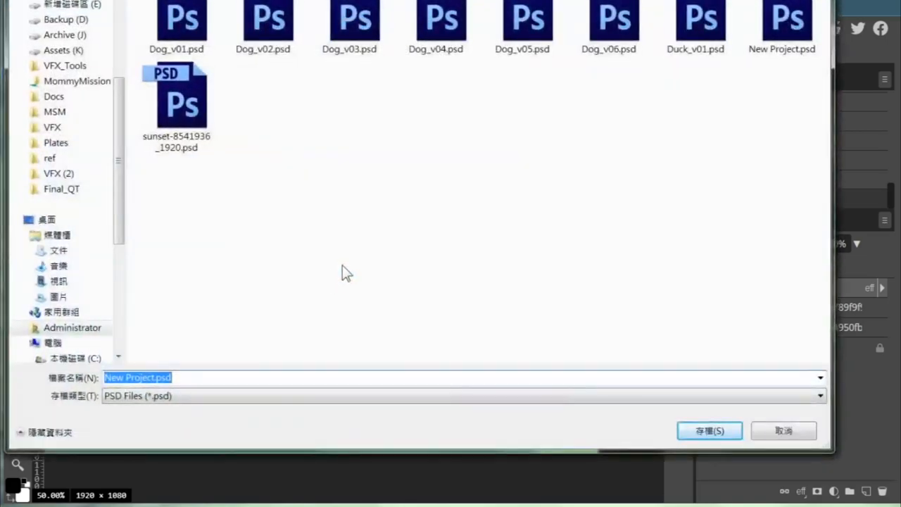
Save the current project as New Project_01.psd and close the document.
click(154, 378)
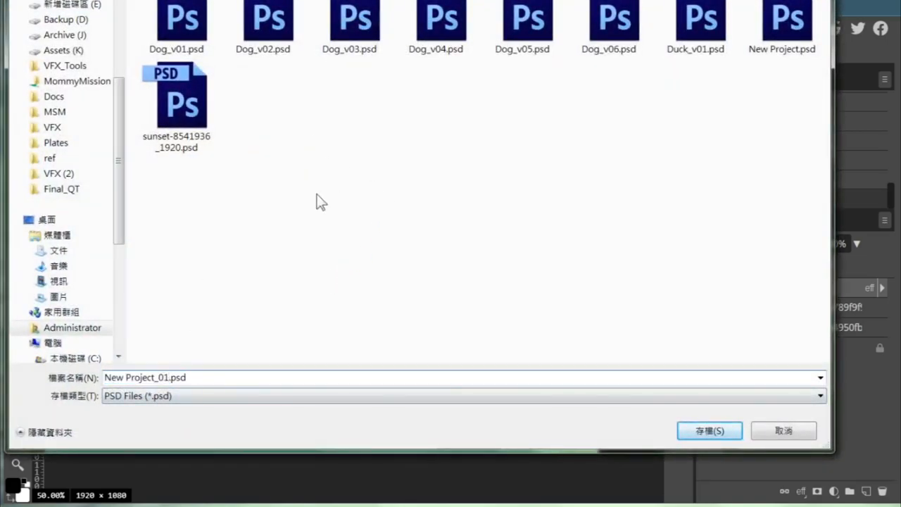
click(707, 431)
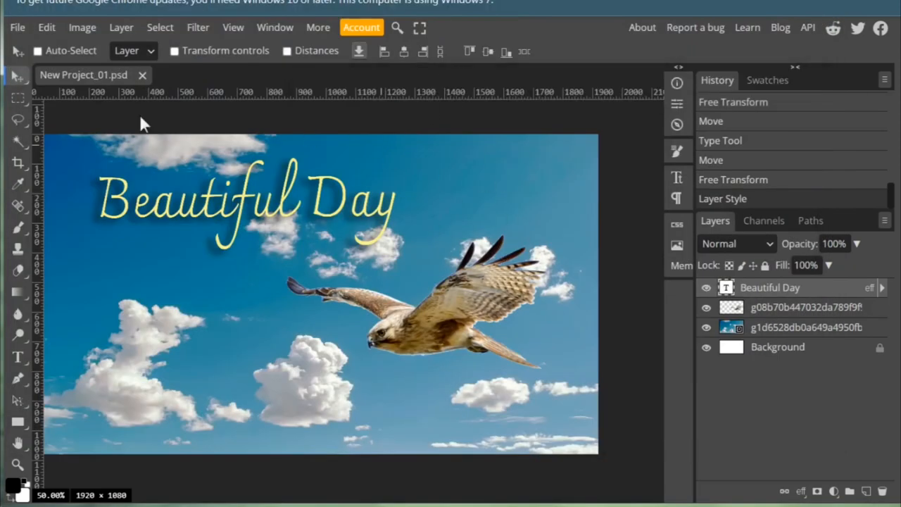
click(141, 76)
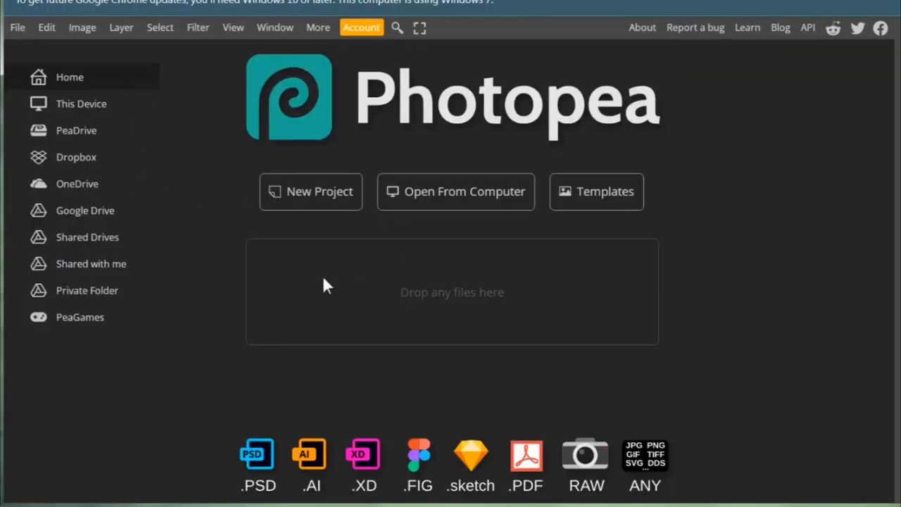
Create a new blank 1920 x 1080 px project at 72 DPI with a white background.
click(312, 195)
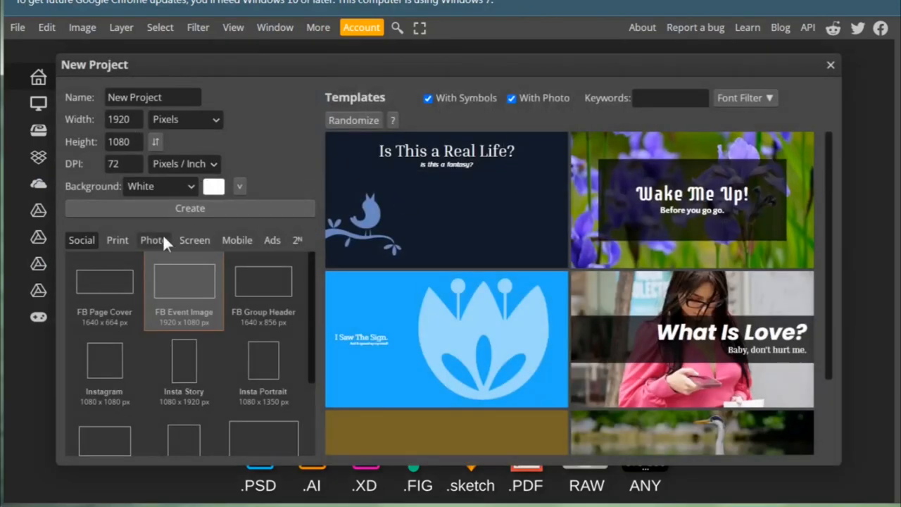
click(195, 208)
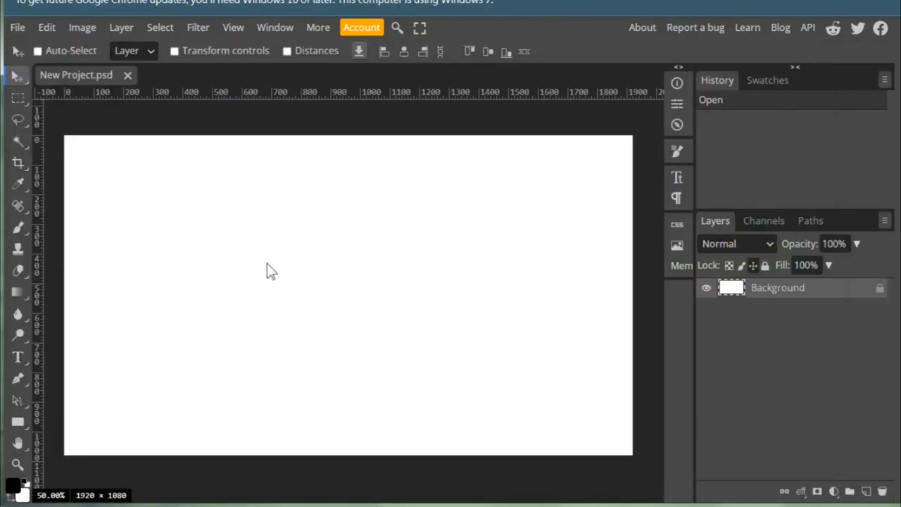
Search the stock image gallery for grass pictures and then for crow pictures, and look through the thumbnails.
click(677, 245)
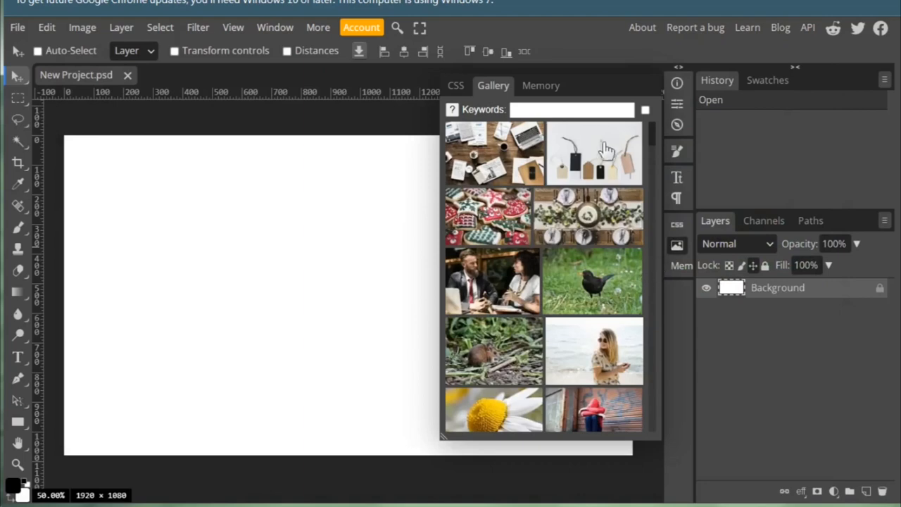
mouse_move(651, 128)
mouse_down()
mouse_move(652, 136)
mouse_move(649, 125)
mouse_up()
click(629, 110)
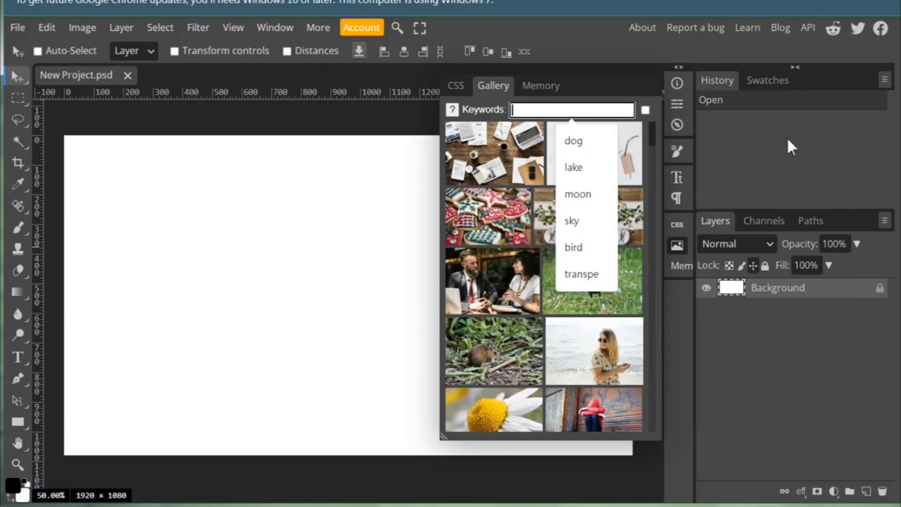
click(586, 166)
text(grass)
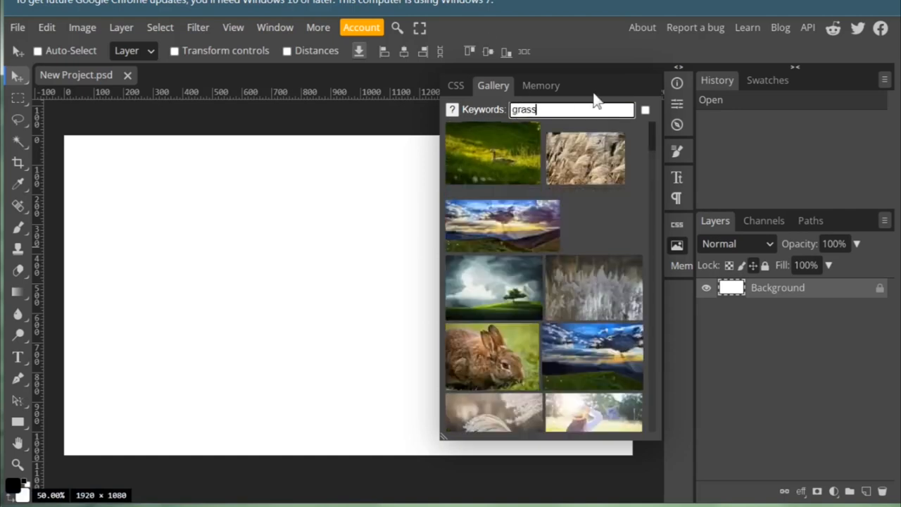
mouse_move(652, 139)
mouse_down()
mouse_move(652, 196)
mouse_move(645, 134)
mouse_up()
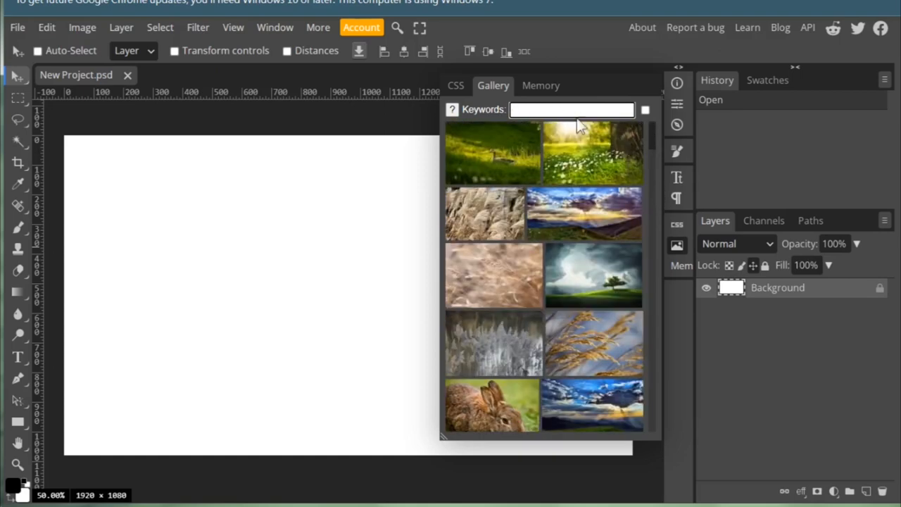
text(crow)
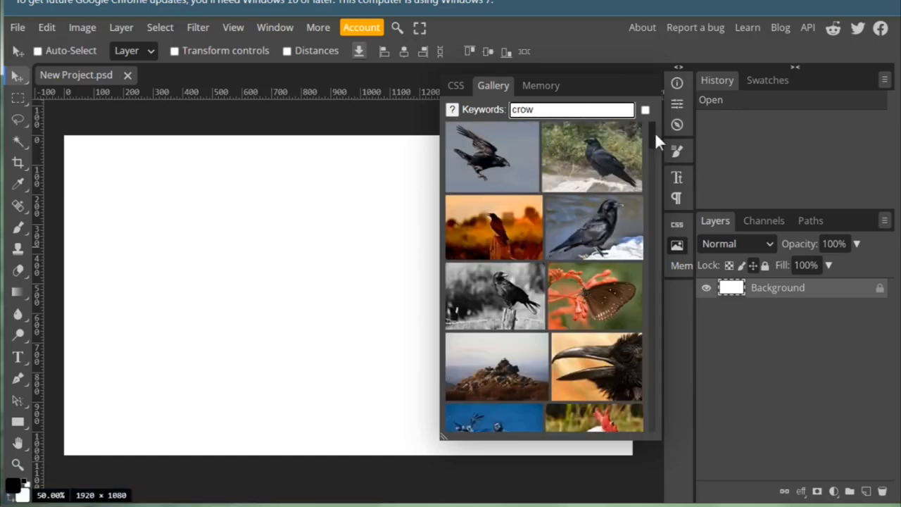
mouse_move(652, 133)
mouse_down()
mouse_move(647, 152)
mouse_move(646, 124)
mouse_move(653, 156)
mouse_move(649, 128)
mouse_up()
Search the gallery for lake pictures and place the photo of three flamingos running on pale water.
text(lake)
key(Return)
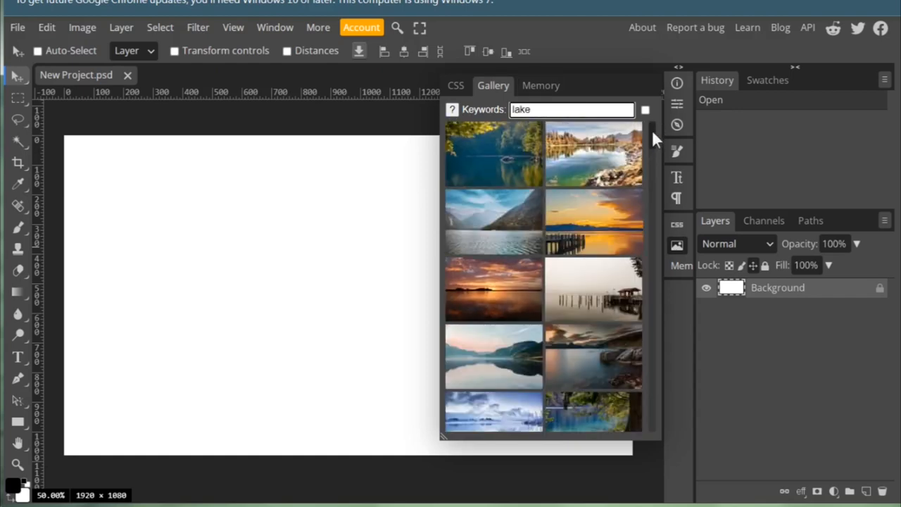
drag(652, 129, 645, 169)
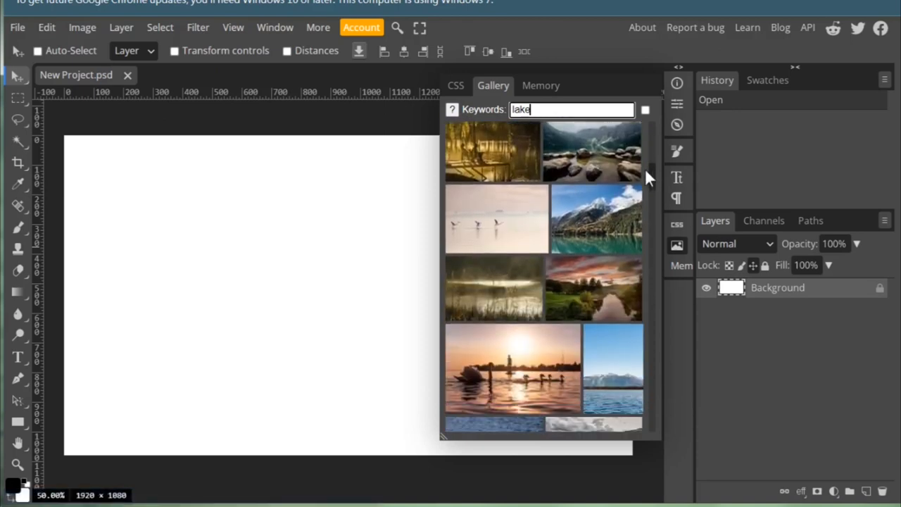
click(500, 215)
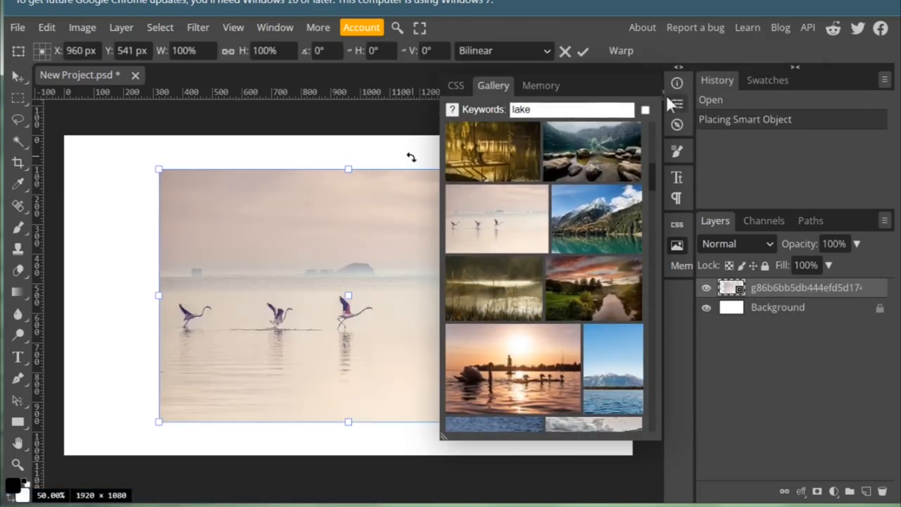
Stretch the flamingo photo to cover the whole canvas, at 150% width and about 128% height, and apply the transform.
click(674, 244)
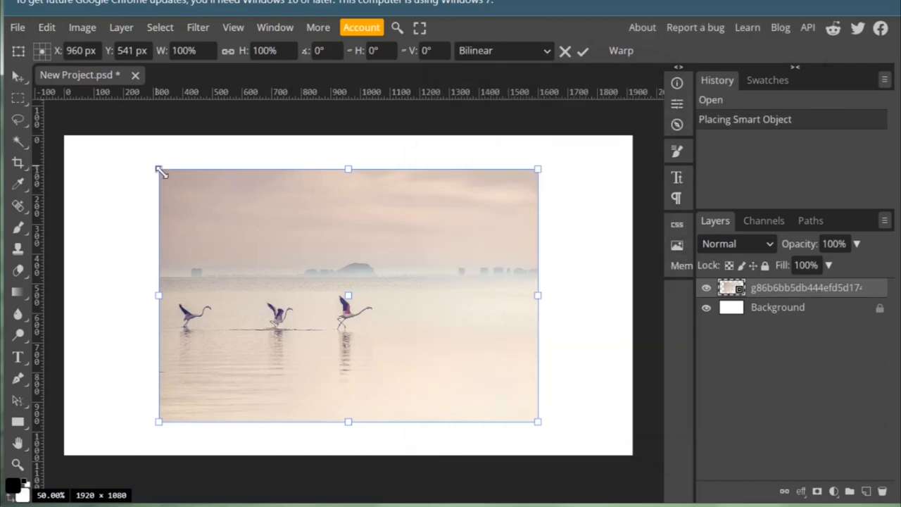
drag(163, 175, 66, 138)
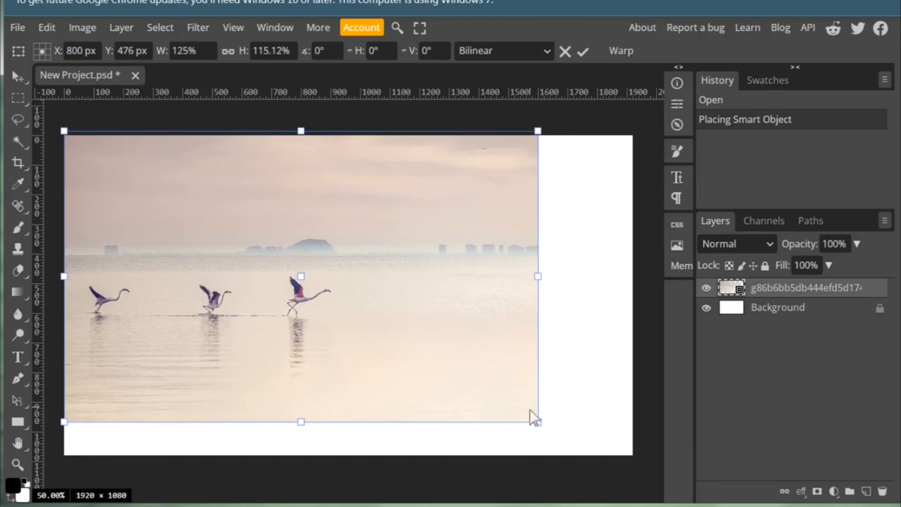
drag(539, 423, 637, 461)
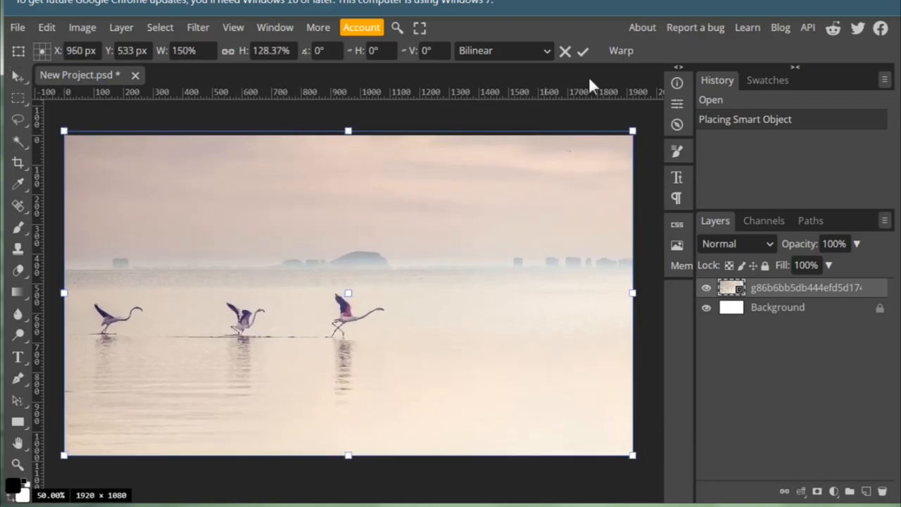
click(583, 51)
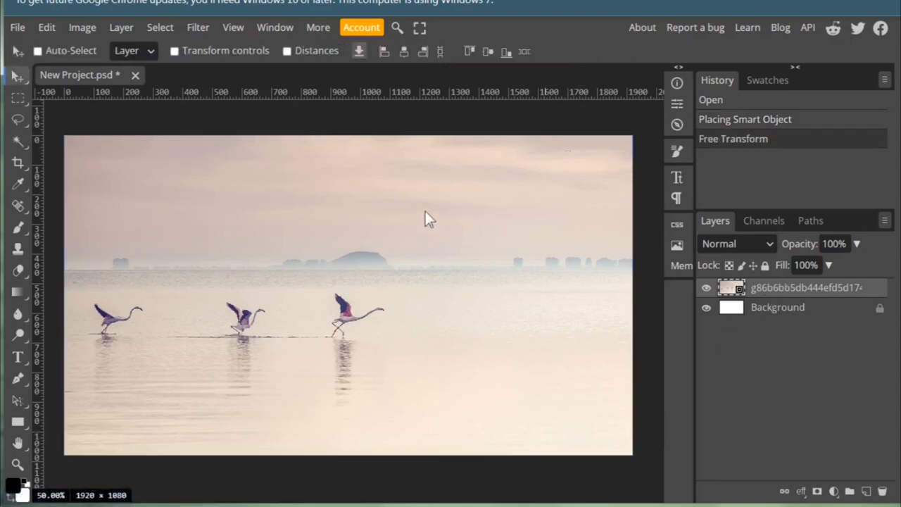
Switch to the Brush Tool and set the foreground color to a saturated blue, about #0208ff.
right_click(18, 227)
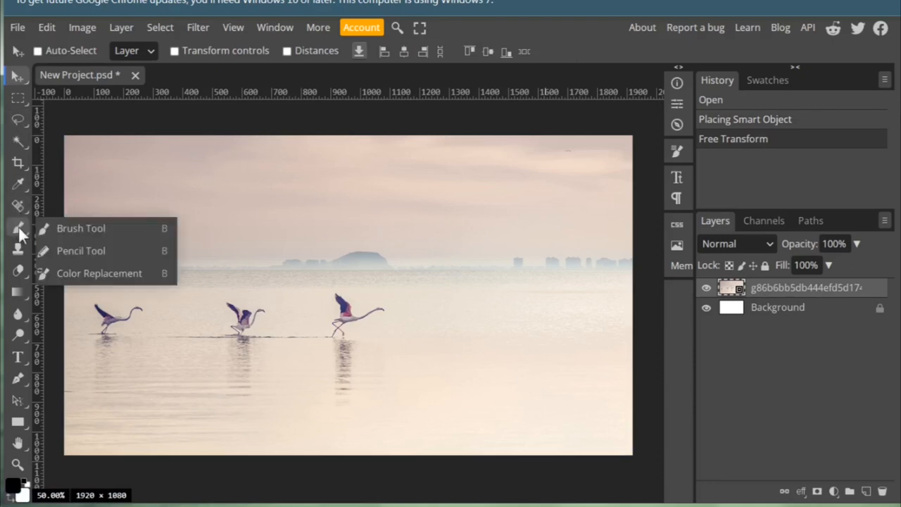
click(114, 227)
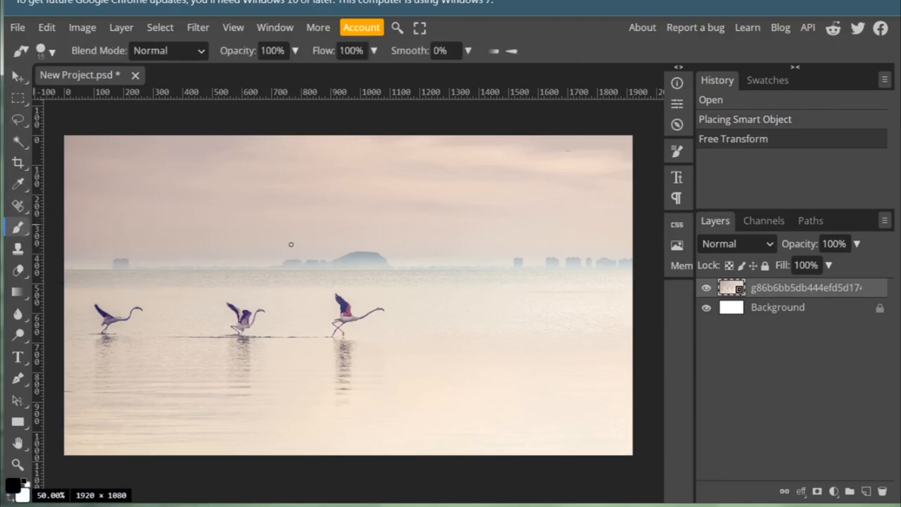
click(14, 486)
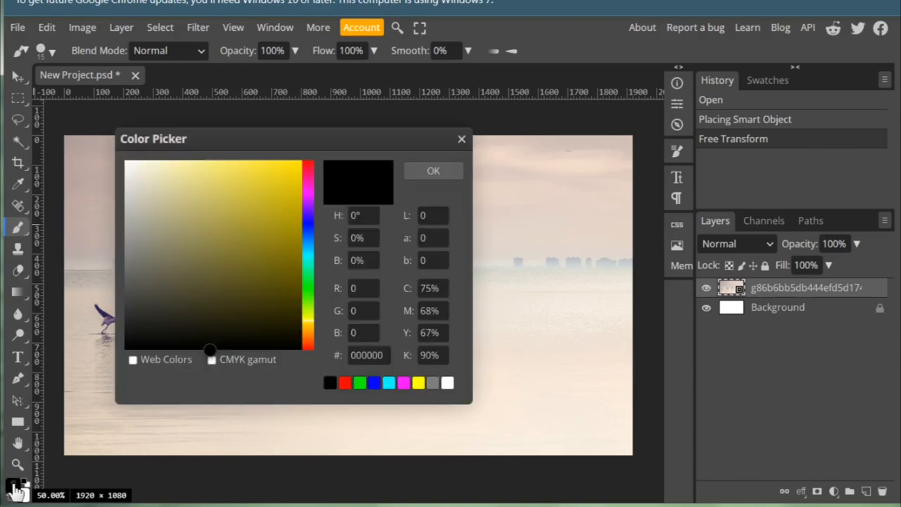
click(308, 224)
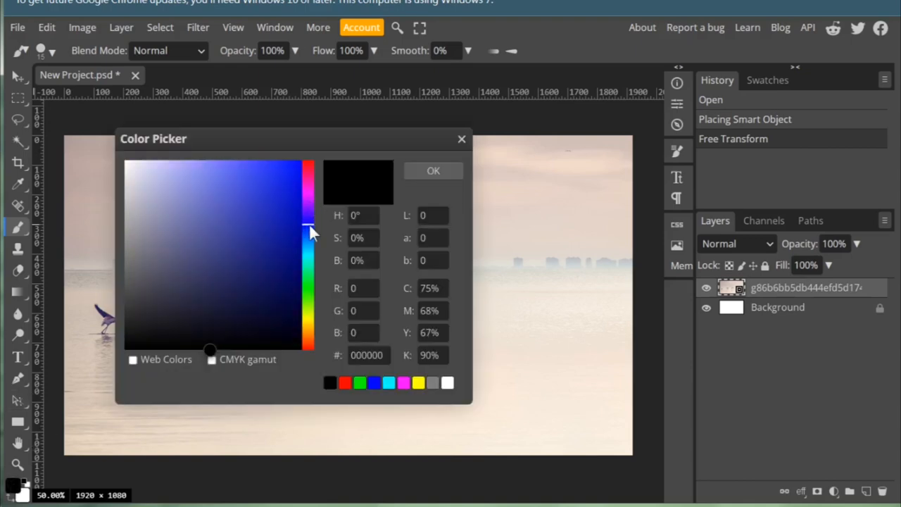
click(285, 202)
drag(286, 202, 303, 159)
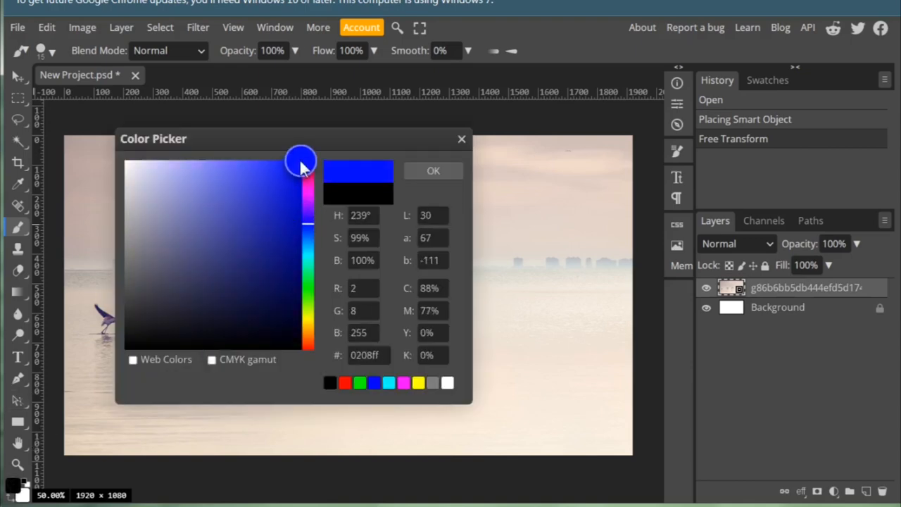
click(427, 167)
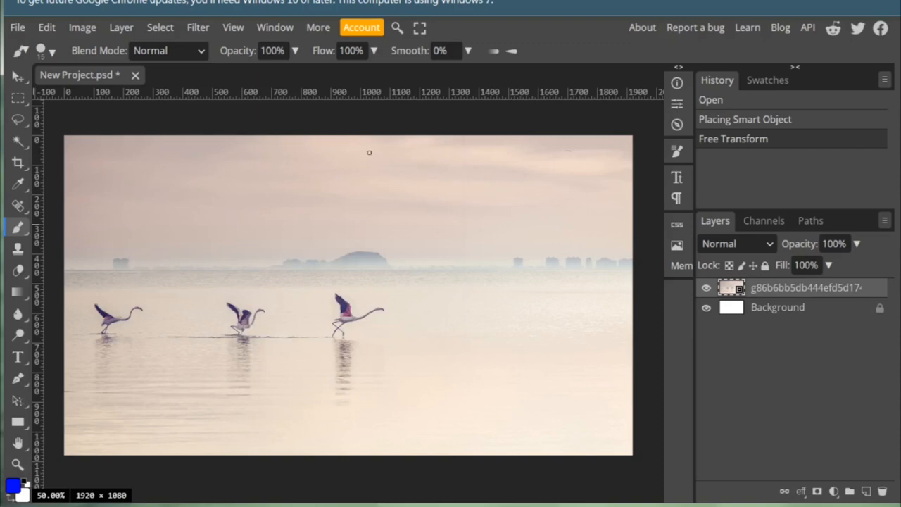
Set the brush size to about 347 px and its hardness to 0%.
right_click(395, 207)
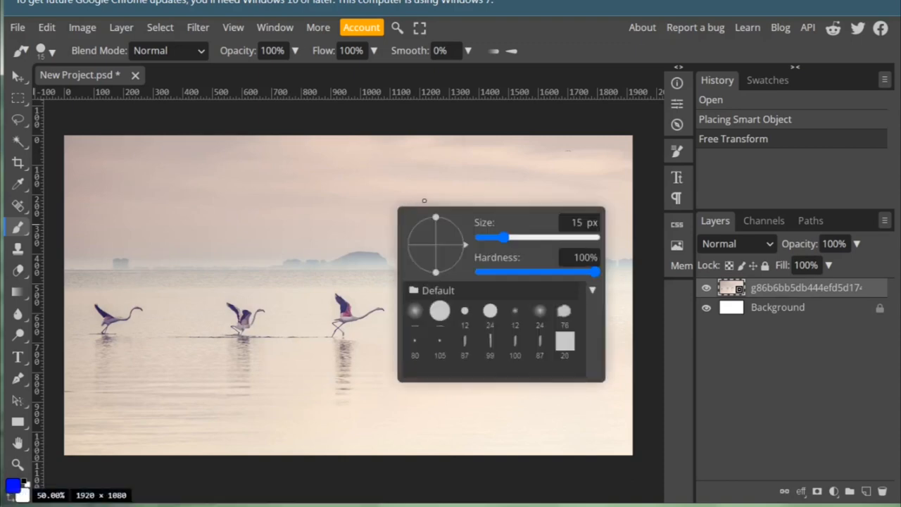
drag(535, 236, 557, 238)
drag(596, 272, 524, 268)
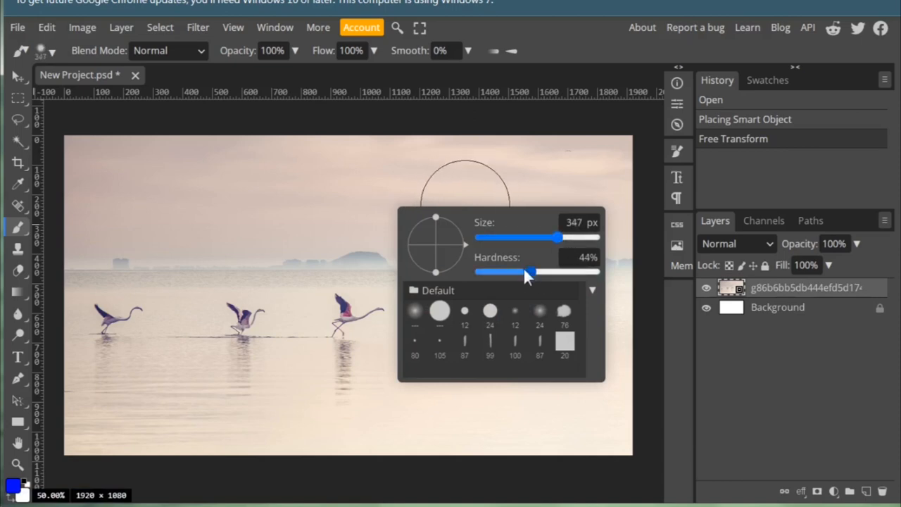
click(476, 272)
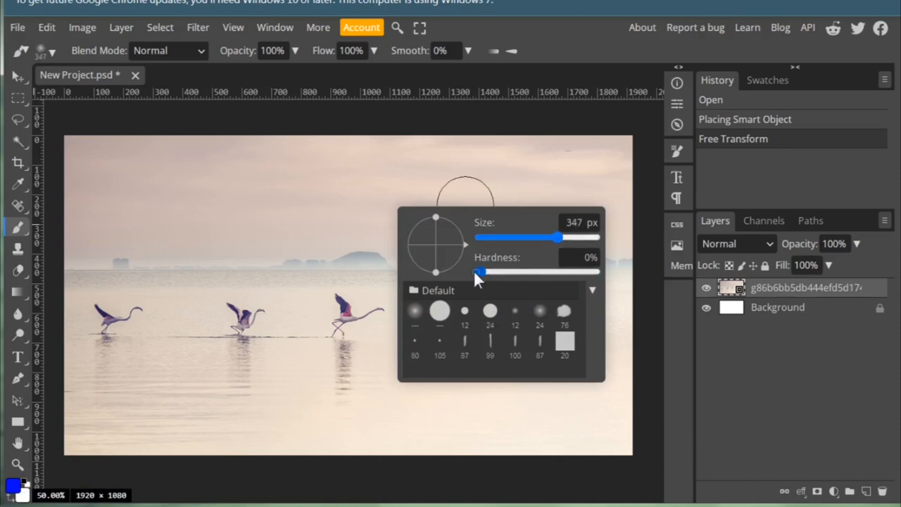
Rasterize the flamingo photo's smart object and add a new empty layer above it.
click(500, 181)
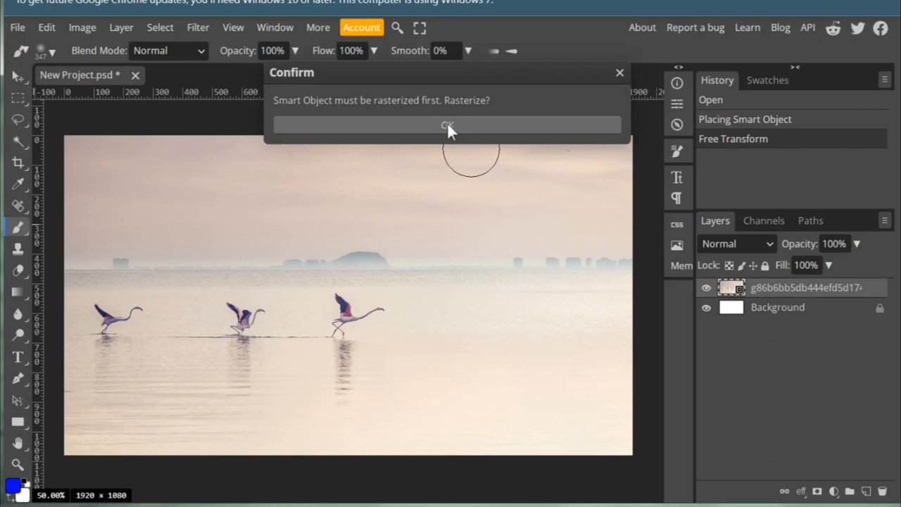
click(470, 126)
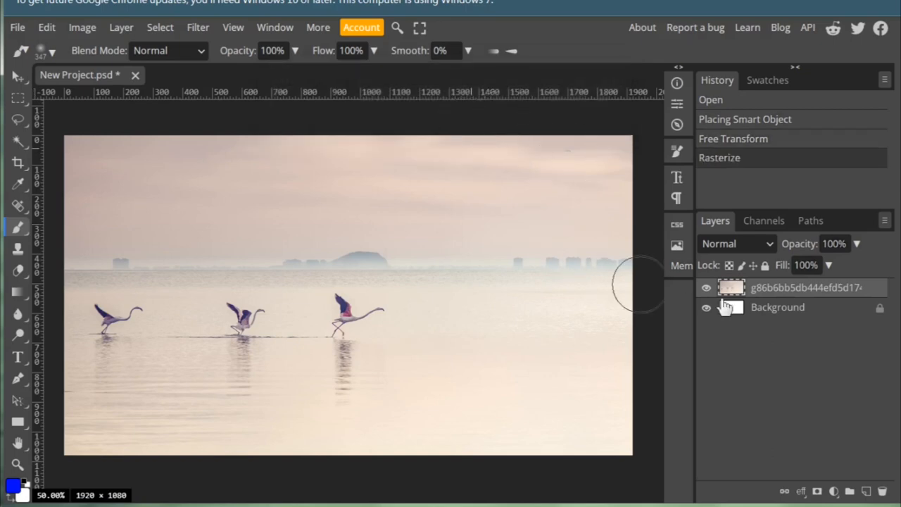
click(867, 491)
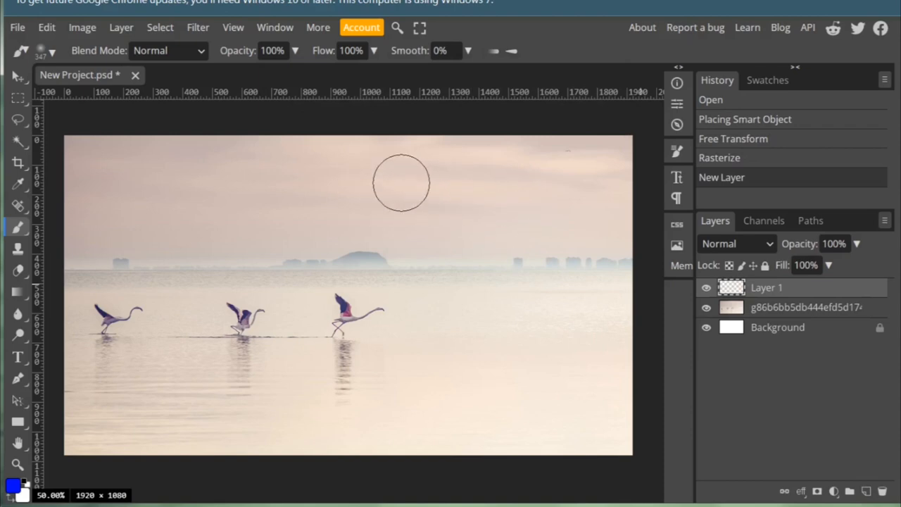
Paint a short full-opacity blue test stroke in the sky on the new layer and undo it.
drag(401, 183, 454, 185)
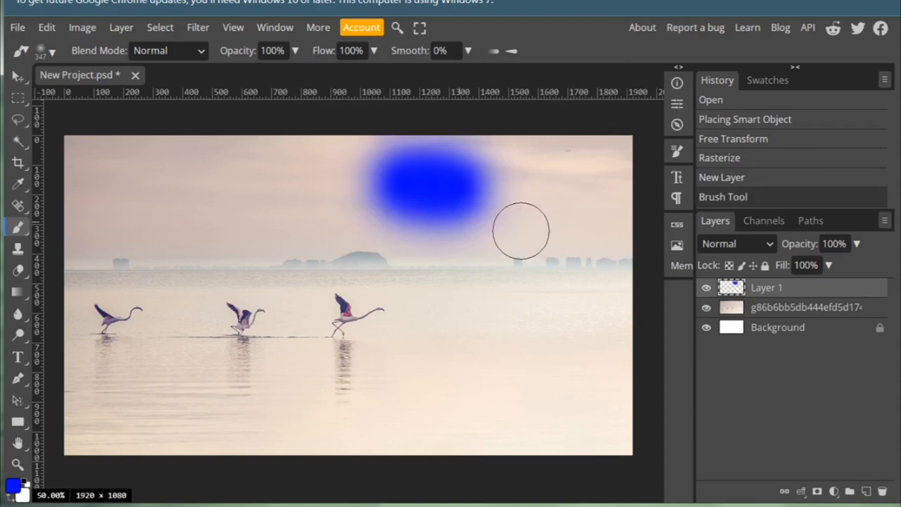
key(ctrl+z)
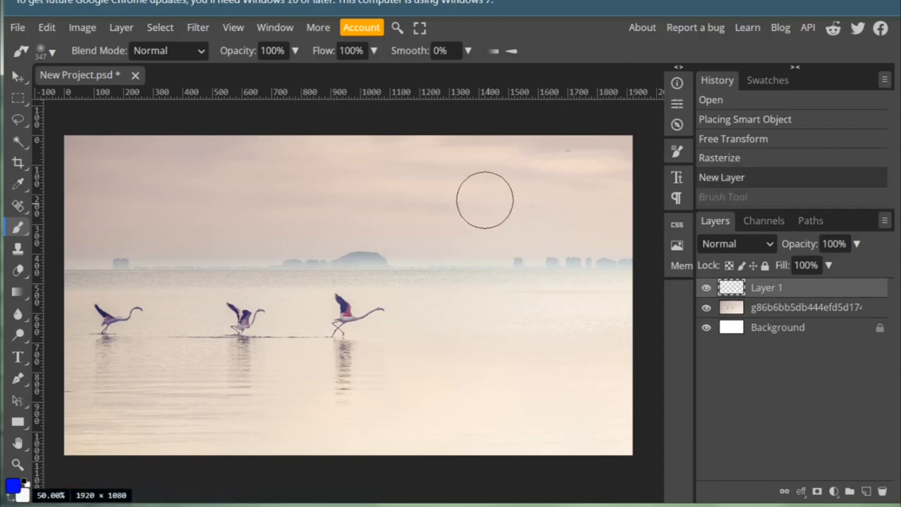
Lower the brush opacity to 17% and enlarge the brush to about 650 px.
click(295, 51)
drag(244, 73, 232, 73)
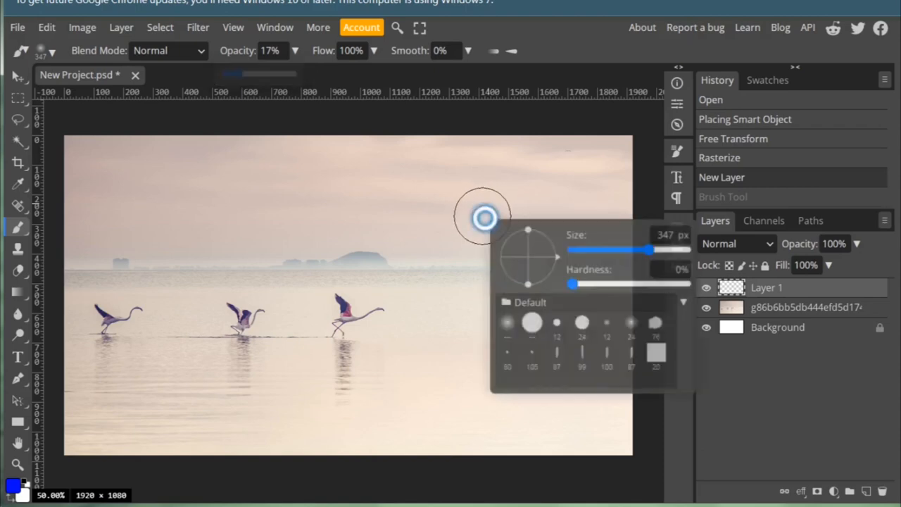
right_click(484, 215)
drag(648, 249, 672, 248)
Paint soft, faint blue strokes across the upper sky on the new layer to tint it.
click(485, 194)
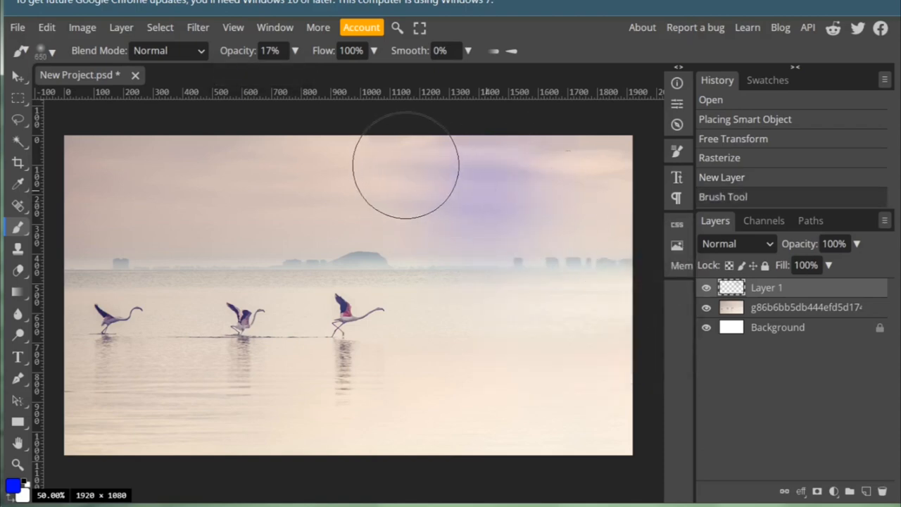
drag(406, 169, 325, 162)
click(243, 156)
click(567, 178)
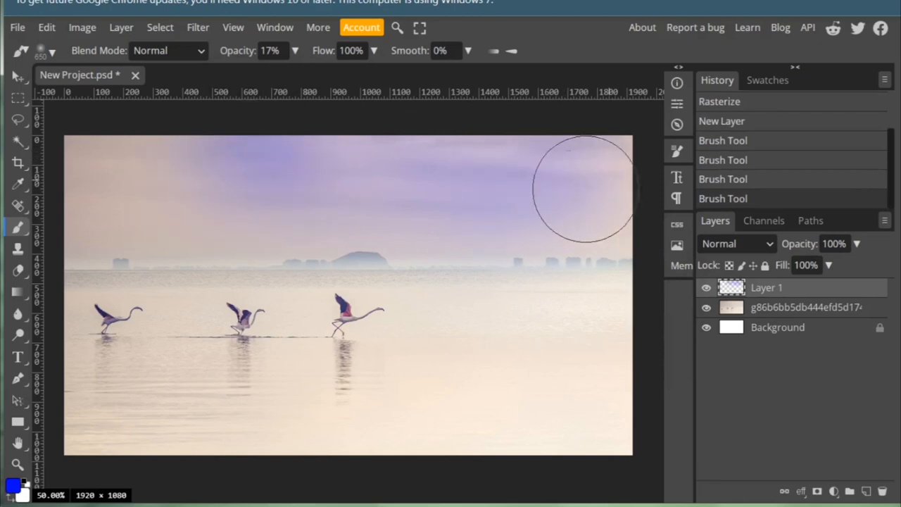
click(603, 171)
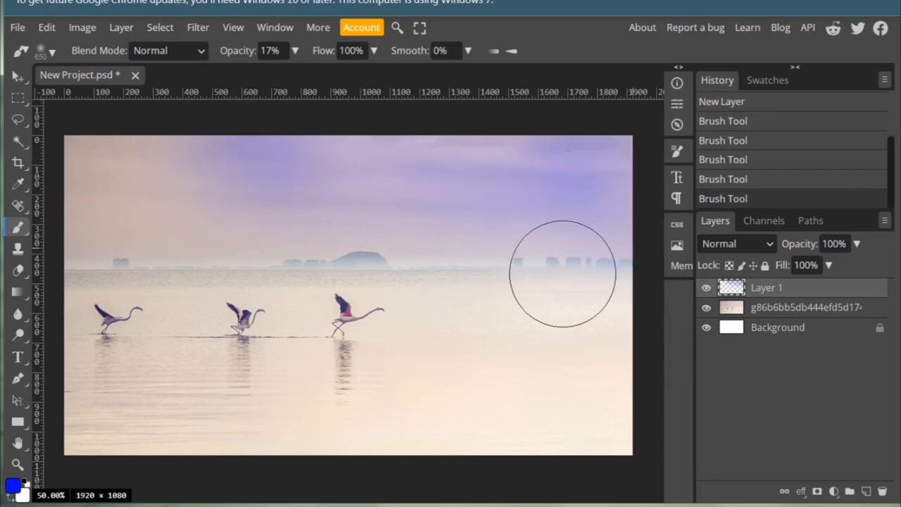
Paint further soft blue strokes over the left sky, the right sky and the water near the right edge on Layer 1.
click(562, 288)
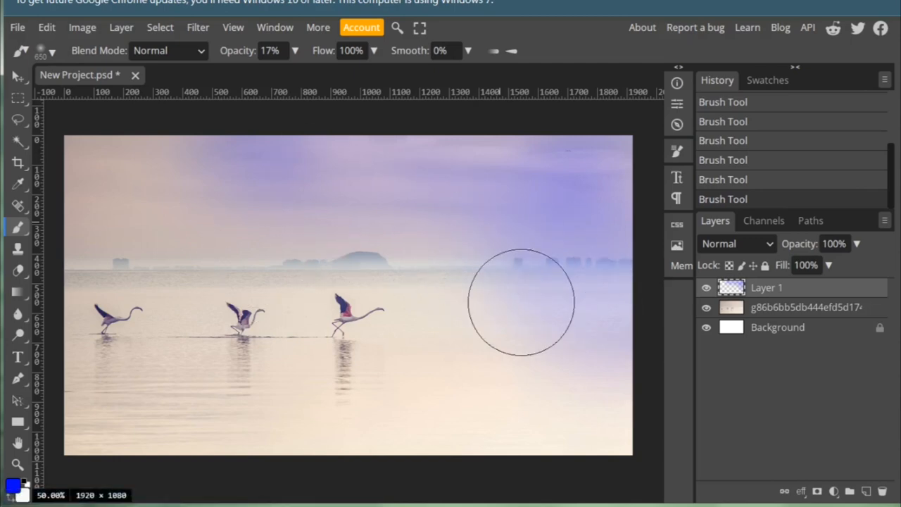
drag(128, 187, 275, 186)
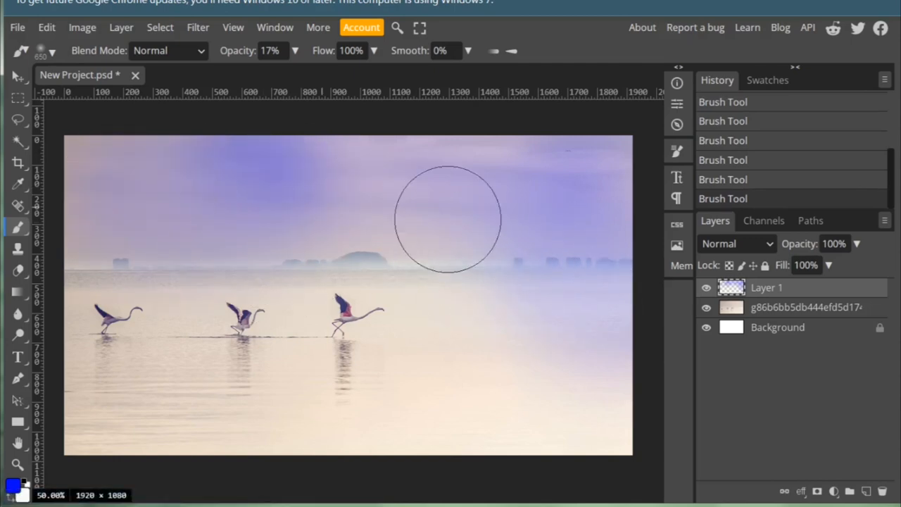
mouse_move(497, 209)
mouse_down()
mouse_move(617, 261)
mouse_move(637, 296)
mouse_up()
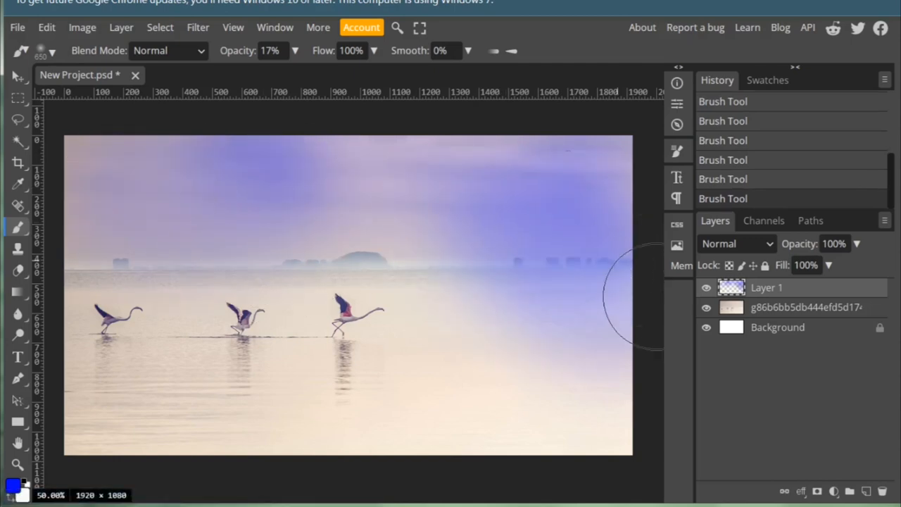
Set the blend mode of the blue-tinted Layer 1 to Overlay.
click(764, 244)
scroll(729, 200, down, 1)
scroll(772, 121, down, 1)
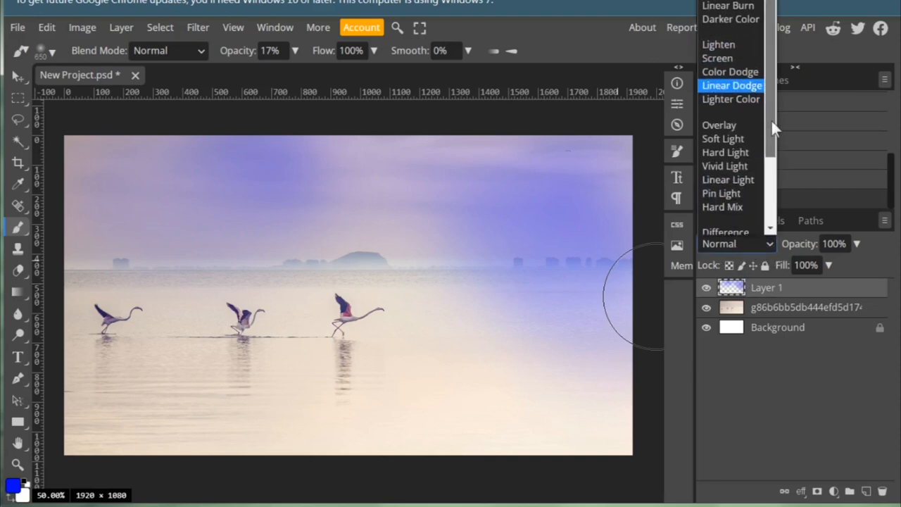
click(713, 124)
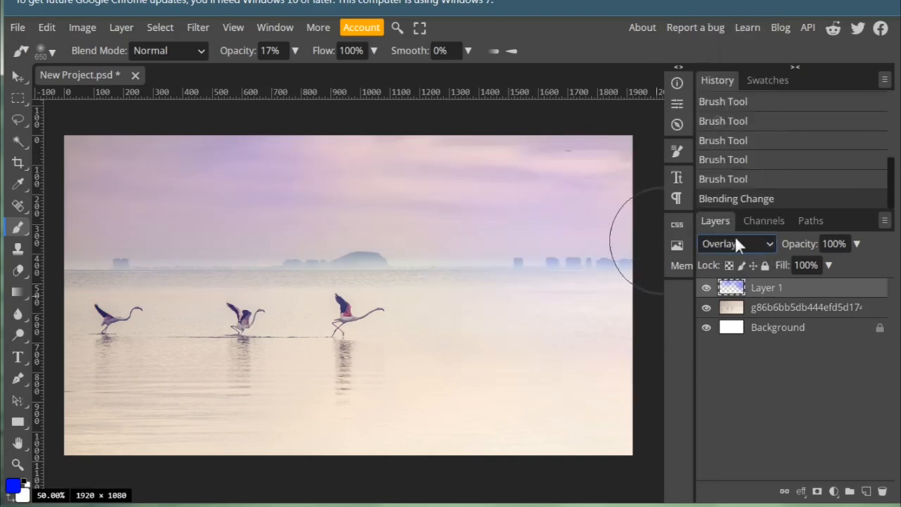
Switch Layer 1's blend mode to Color and brush more blue over the right side of the sky.
click(735, 244)
scroll(767, 94, down, 3)
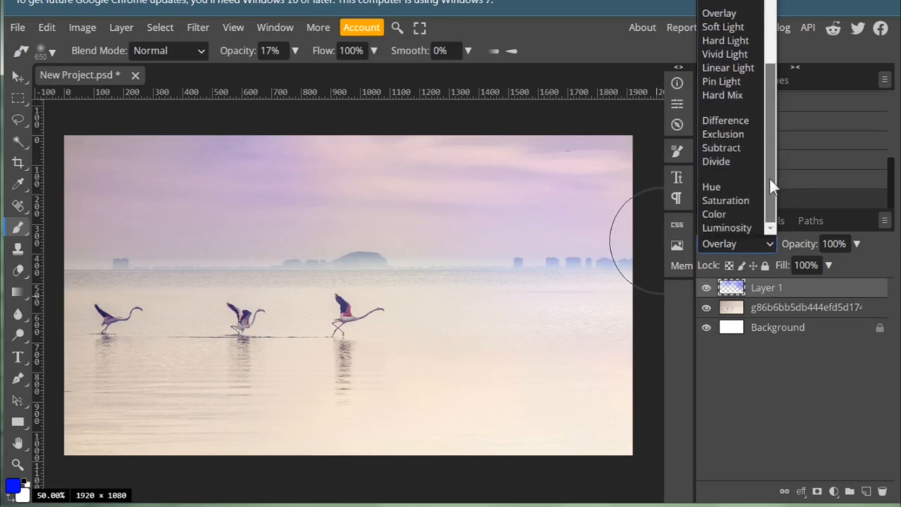
click(726, 213)
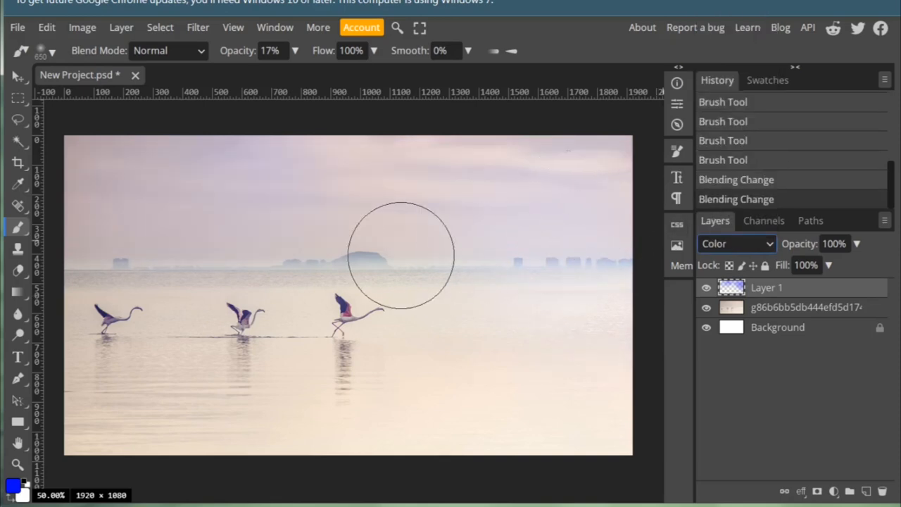
drag(549, 235, 584, 241)
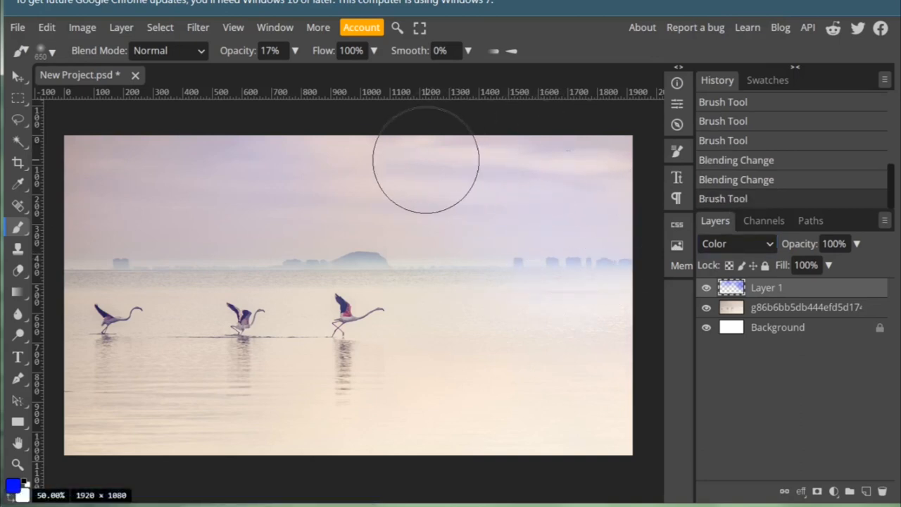
Return Layer 1 to the Overlay blend mode and brush faint blue over the water in the photo's lower right.
click(766, 244)
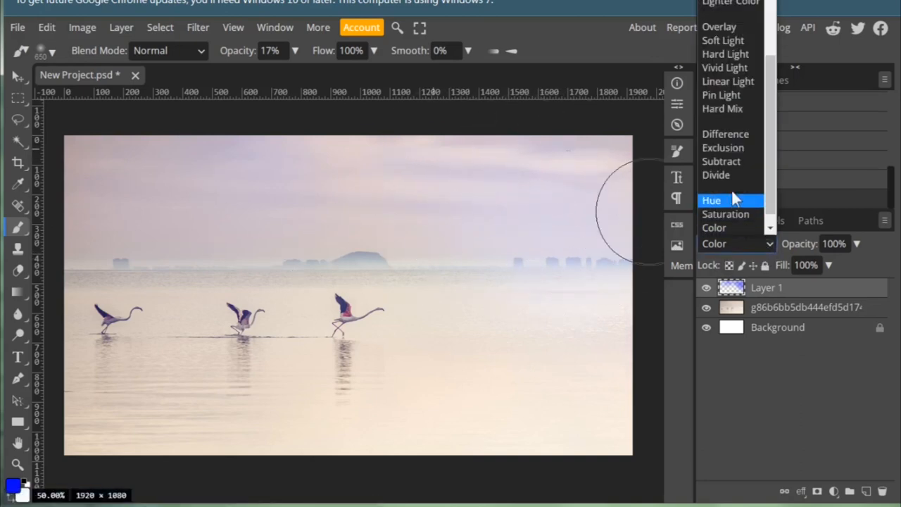
scroll(769, 142, up, 2)
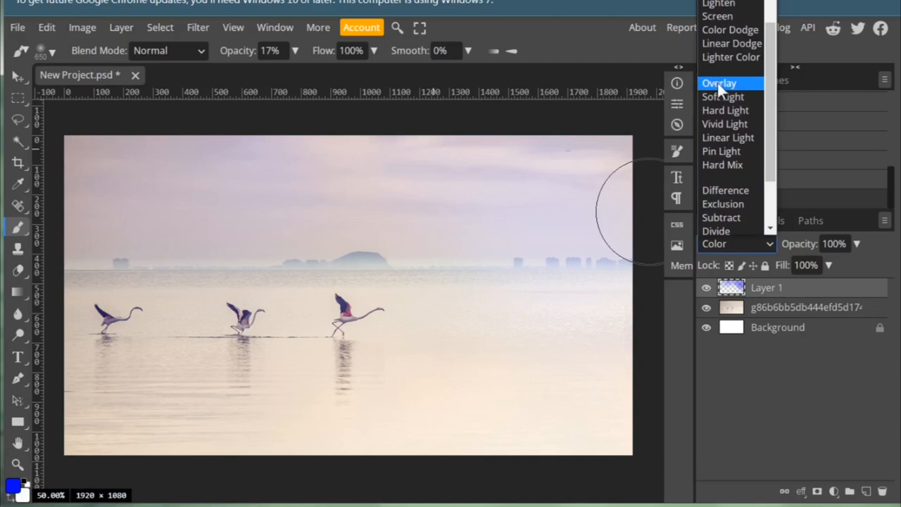
click(718, 83)
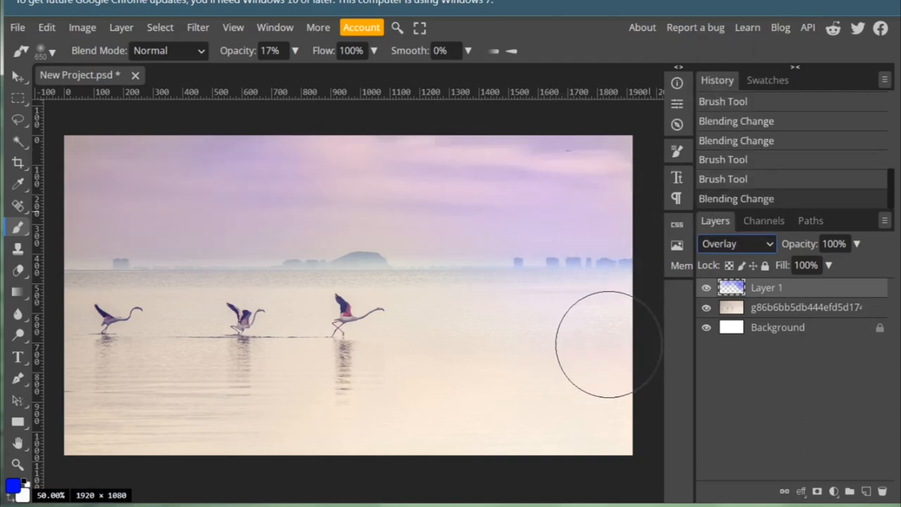
mouse_move(610, 345)
mouse_down()
mouse_move(503, 429)
mouse_move(554, 402)
mouse_up()
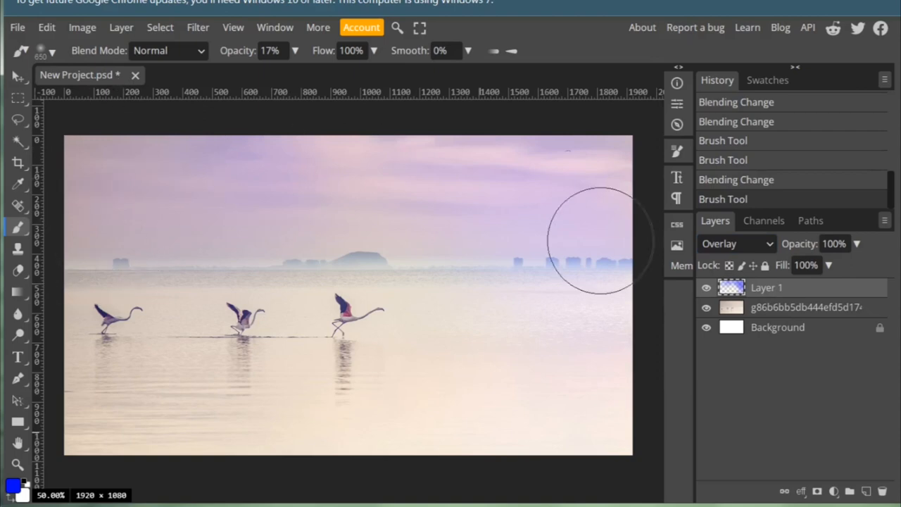
Search the stock image gallery for "dog" and browse further down the pictures.
click(676, 245)
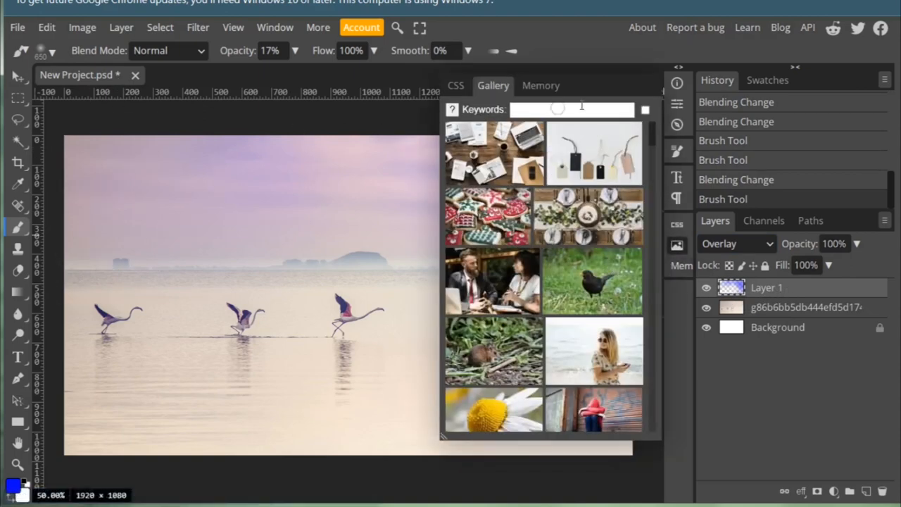
click(582, 107)
click(579, 142)
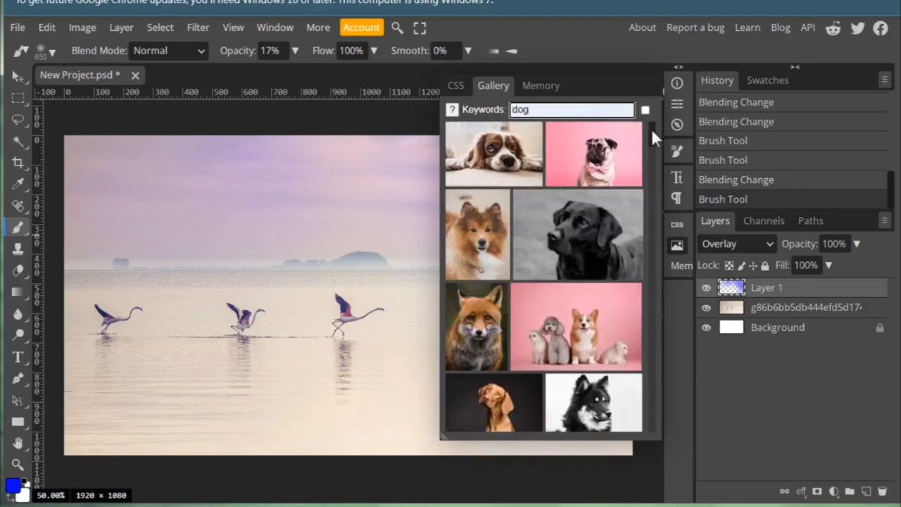
drag(651, 128, 649, 191)
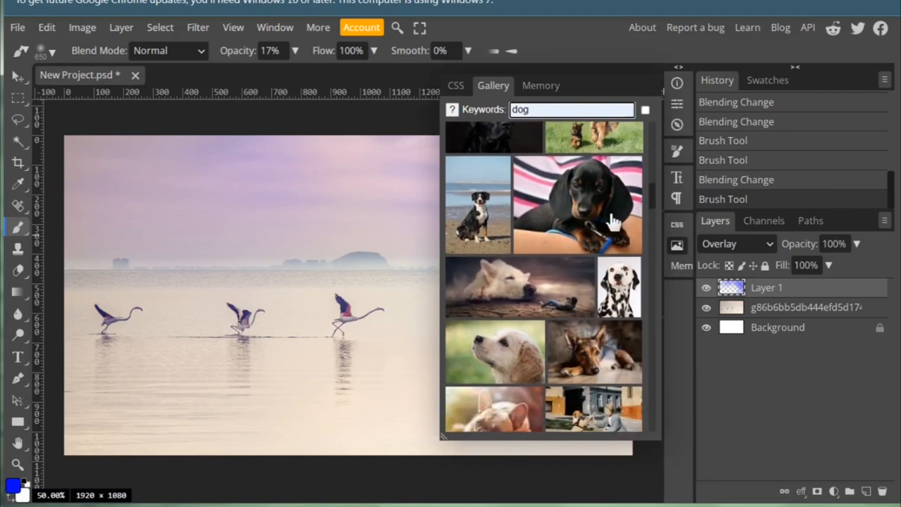
Place the photo of the dog sitting on the beach, keep its default size, and move it right and slightly up on the canvas.
click(476, 210)
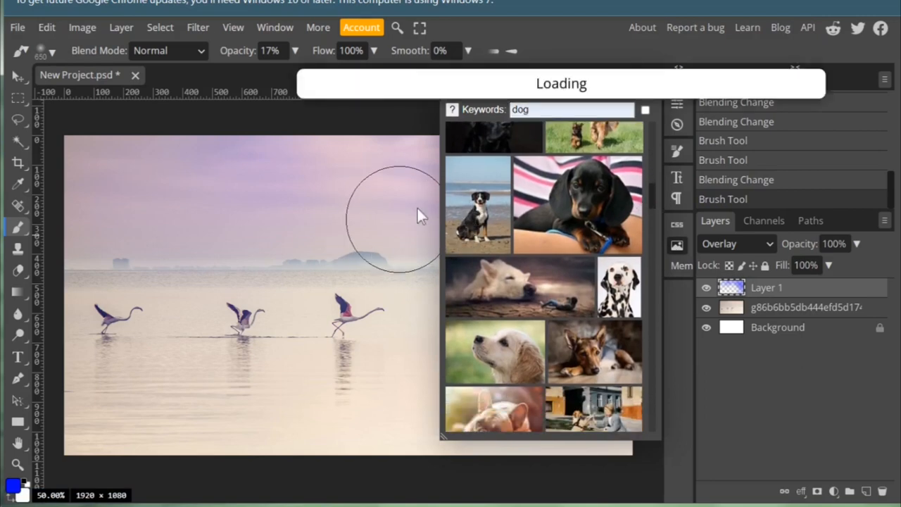
click(675, 250)
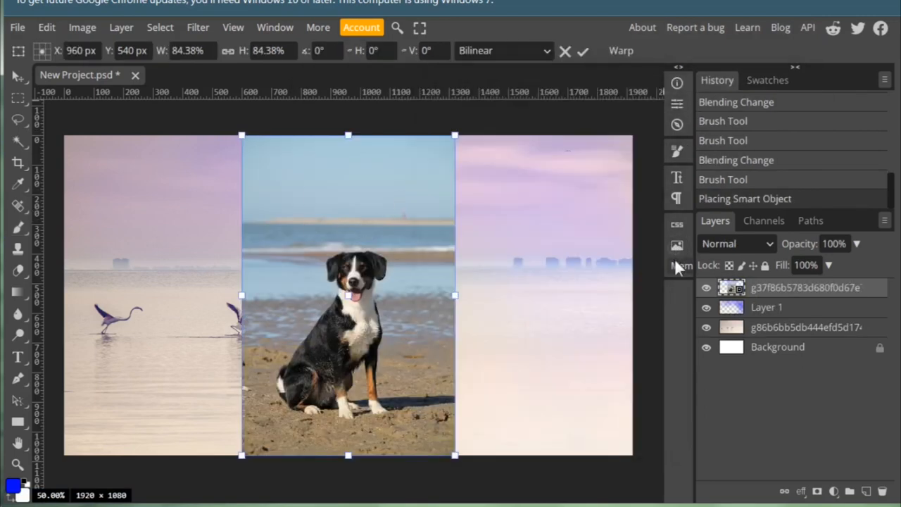
click(582, 53)
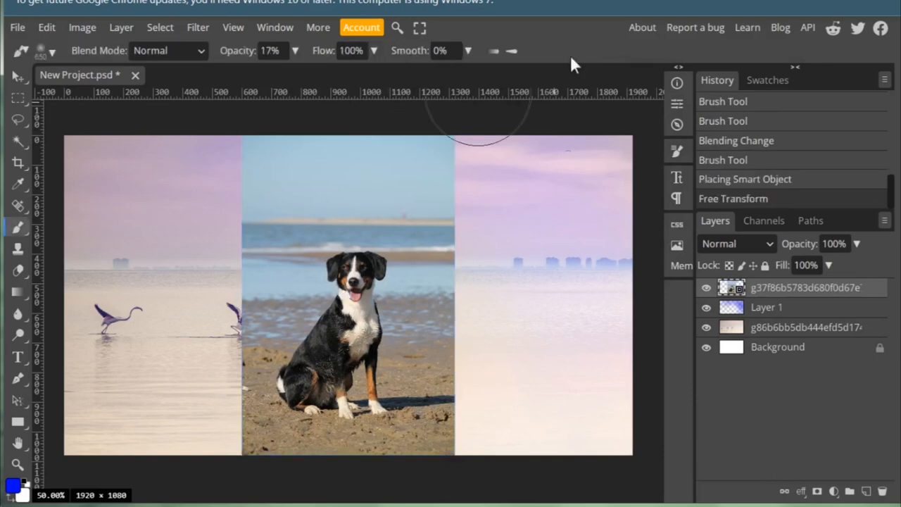
click(17, 75)
drag(335, 330, 467, 221)
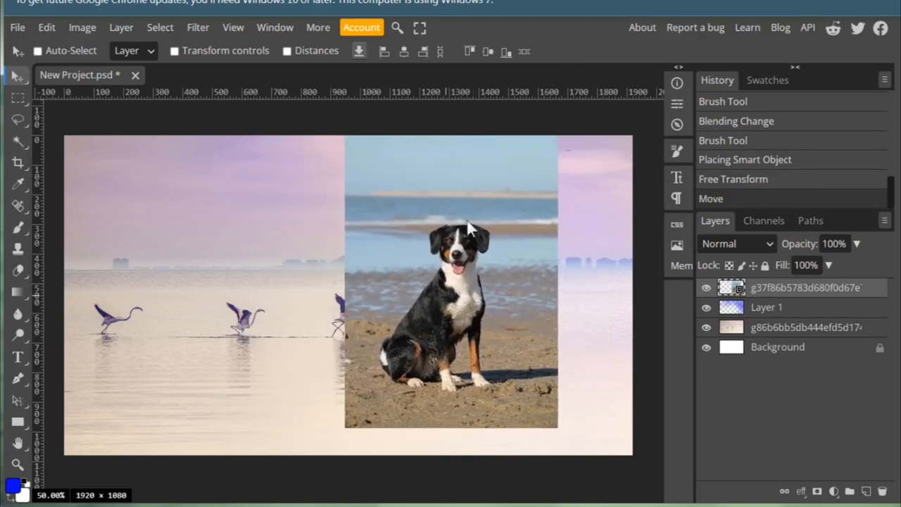
Trace the whole sitting dog with the Magnetic Lasso and close the outline into a selection.
right_click(19, 117)
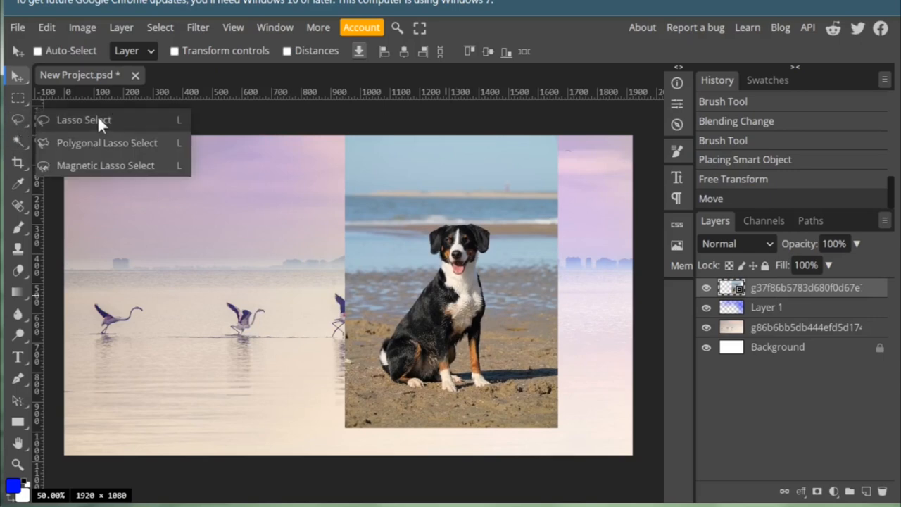
click(113, 164)
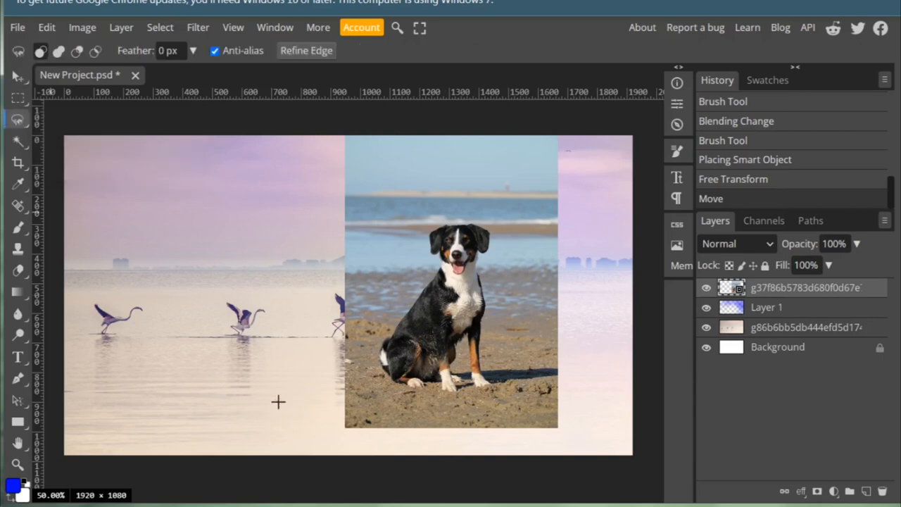
key(ctrl+plus)
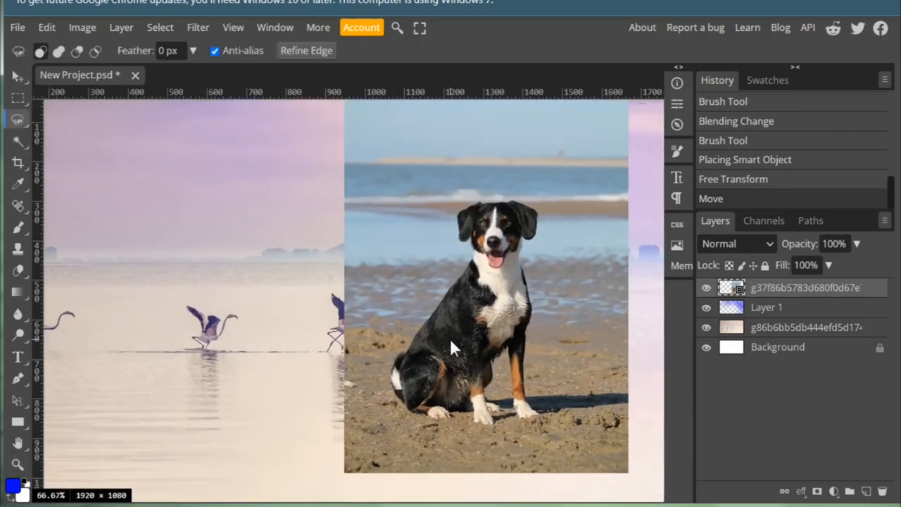
mouse_move(433, 278)
mouse_down()
mouse_move(285, 281)
mouse_move(232, 296)
mouse_up()
drag(313, 307, 327, 318)
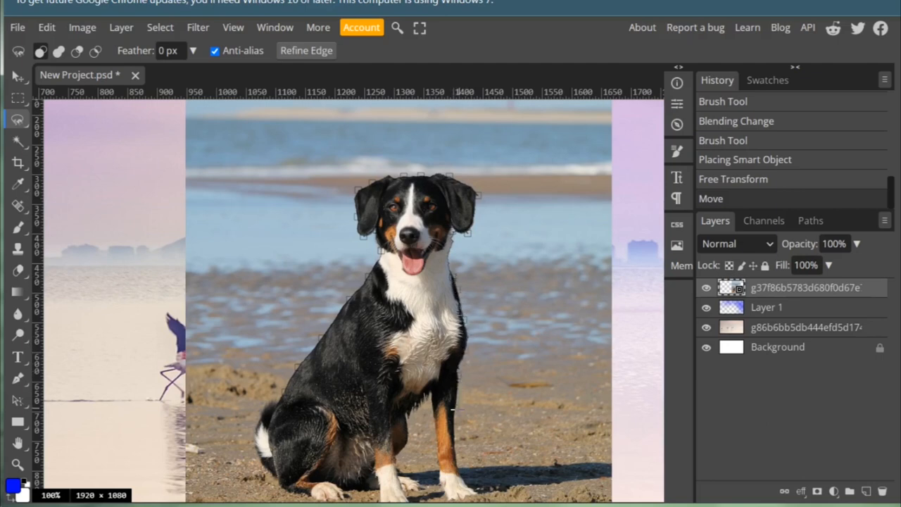
drag(455, 417, 451, 325)
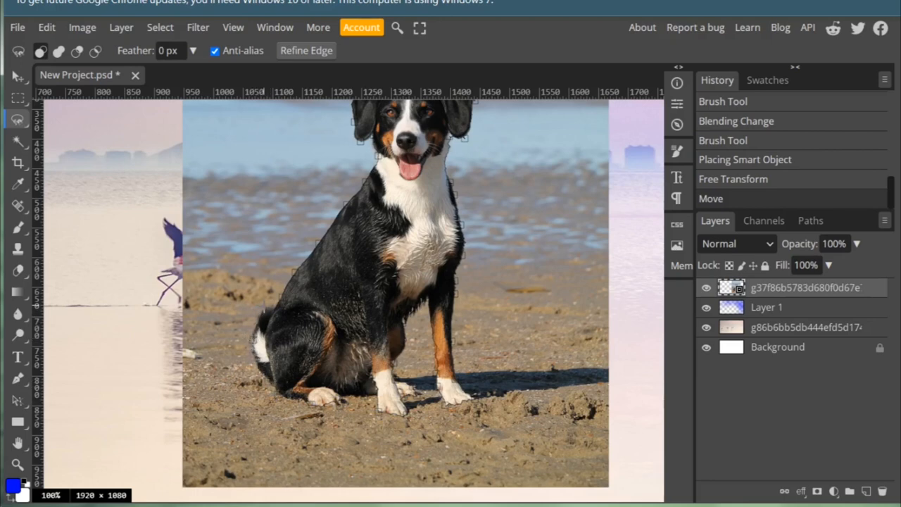
double_click(285, 296)
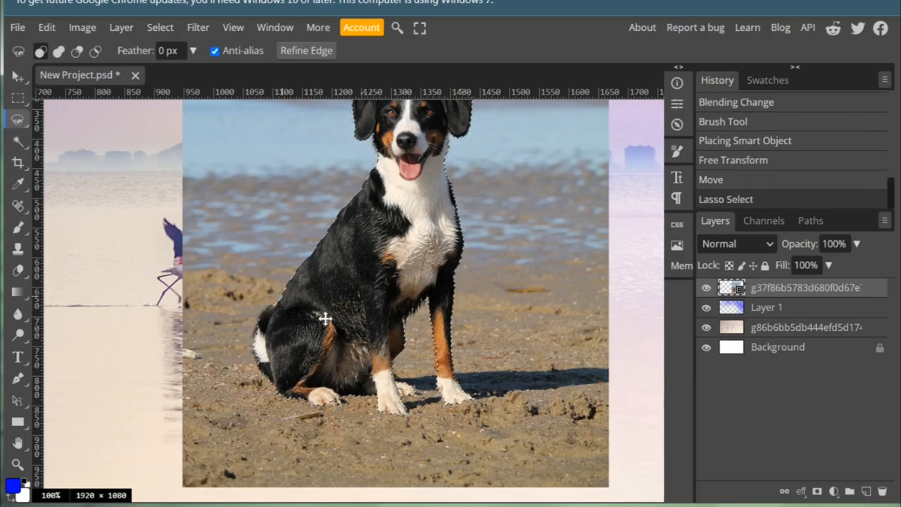
Add the missed edge beneath the dog's hind paw to the selection with the regular Lasso tool.
scroll(383, 254, up, 2)
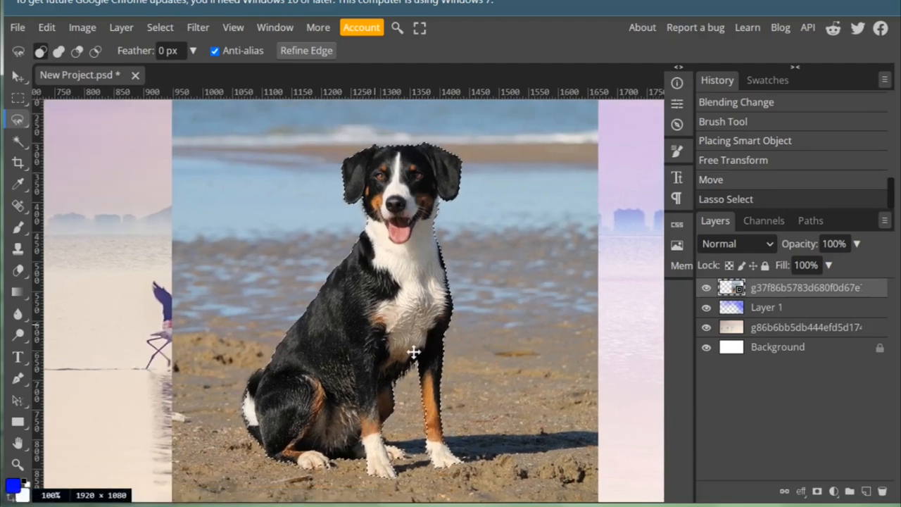
scroll(374, 373, down, 1)
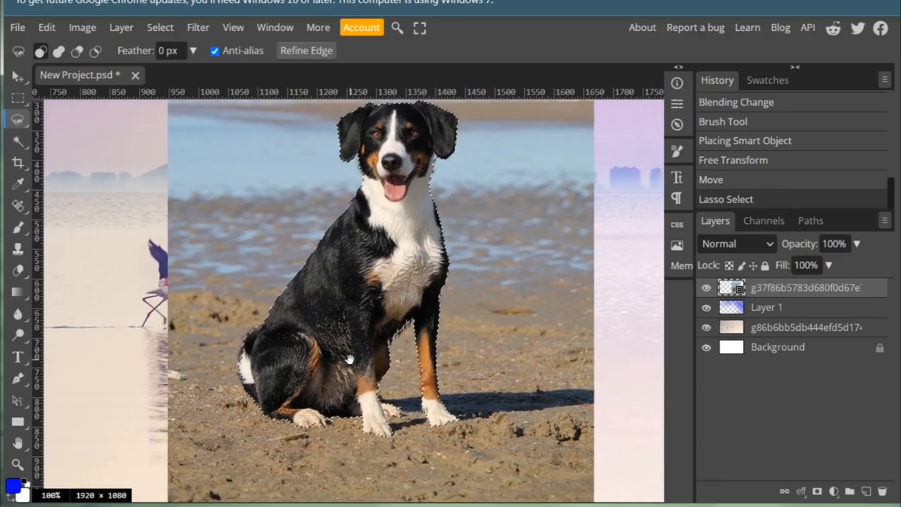
drag(350, 360, 369, 351)
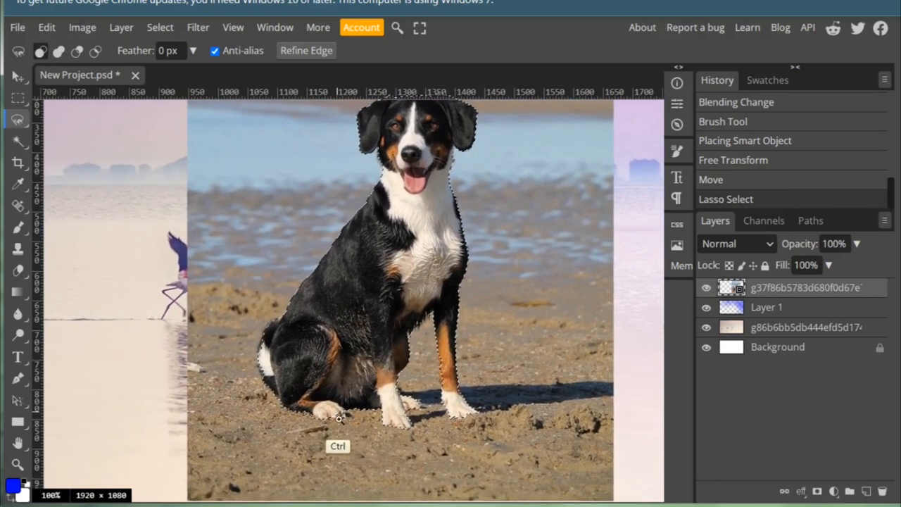
scroll(340, 422, up, 2)
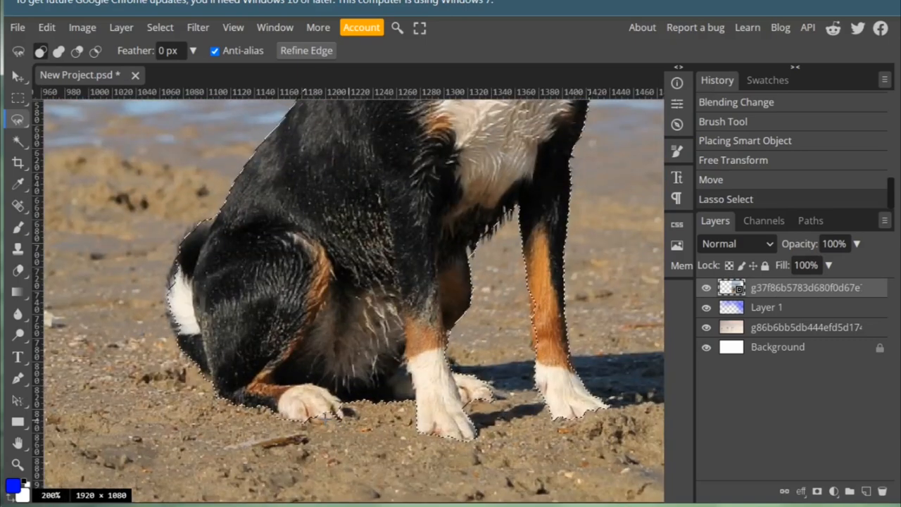
right_click(18, 117)
click(98, 119)
mouse_move(301, 416)
mouse_down()
mouse_move(332, 422)
mouse_move(338, 410)
mouse_move(316, 400)
mouse_move(312, 421)
mouse_up()
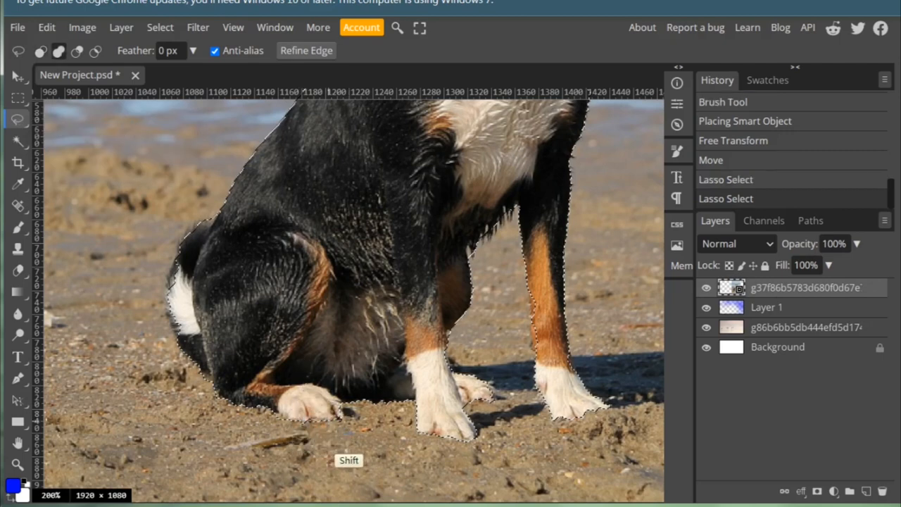
Add the missed outer edge of the dog's tail to the selection.
drag(285, 280, 327, 373)
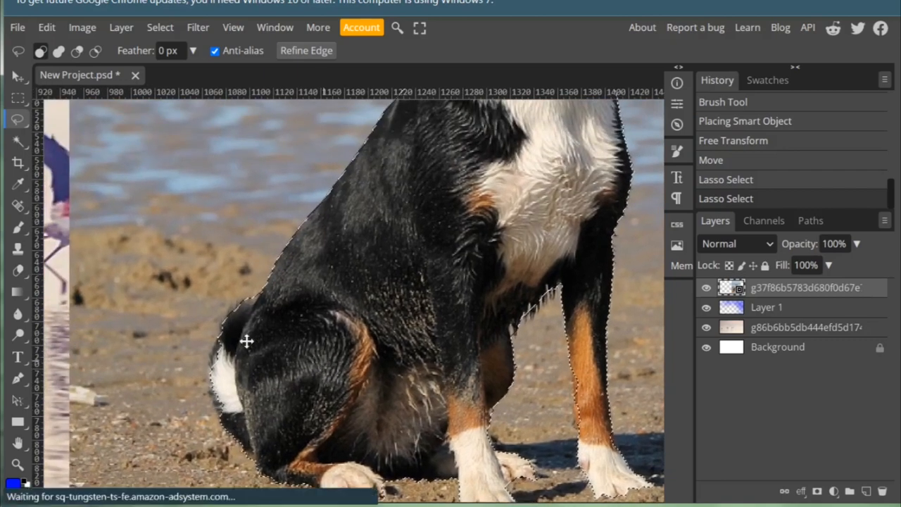
key(shift)
mouse_move(214, 350)
mouse_down()
mouse_move(205, 387)
mouse_move(231, 352)
mouse_move(214, 367)
mouse_up()
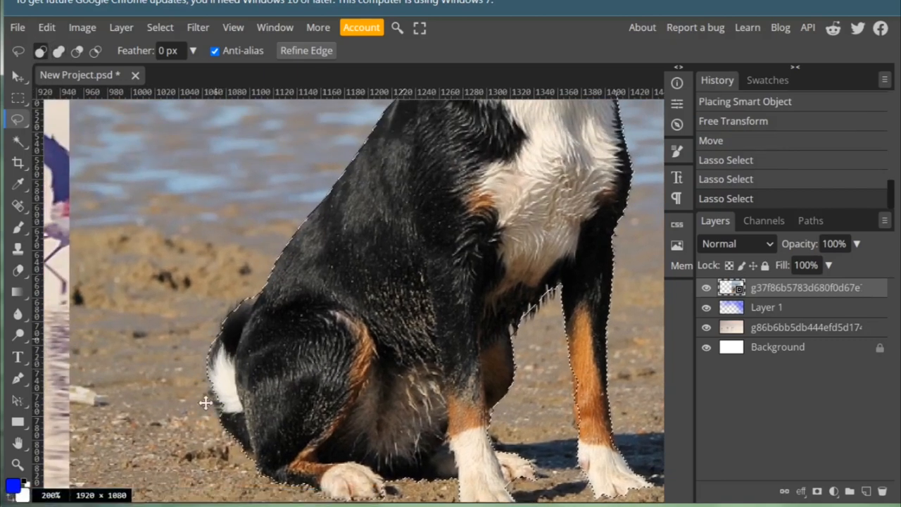
Subtract the bit of background under the dog's chest between the front legs from the selection.
mouse_move(459, 270)
mouse_down()
mouse_move(328, 286)
mouse_move(338, 311)
mouse_up()
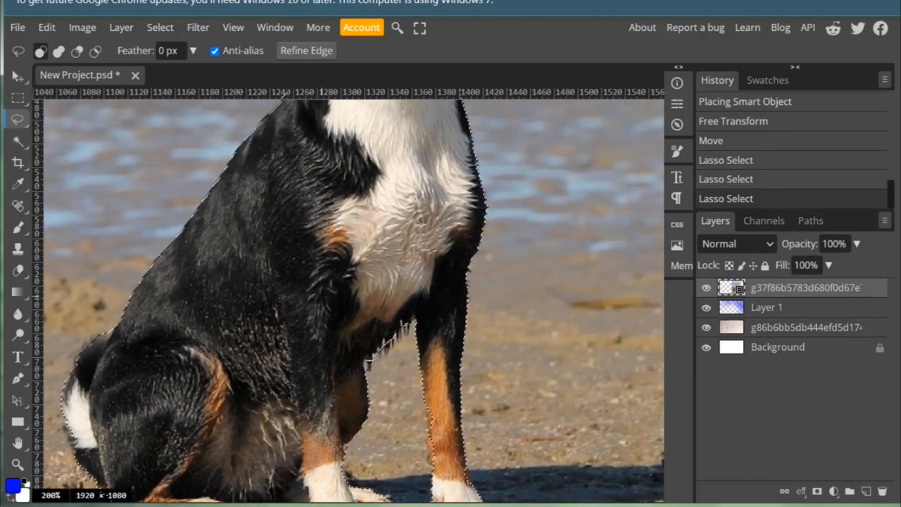
key(alt)
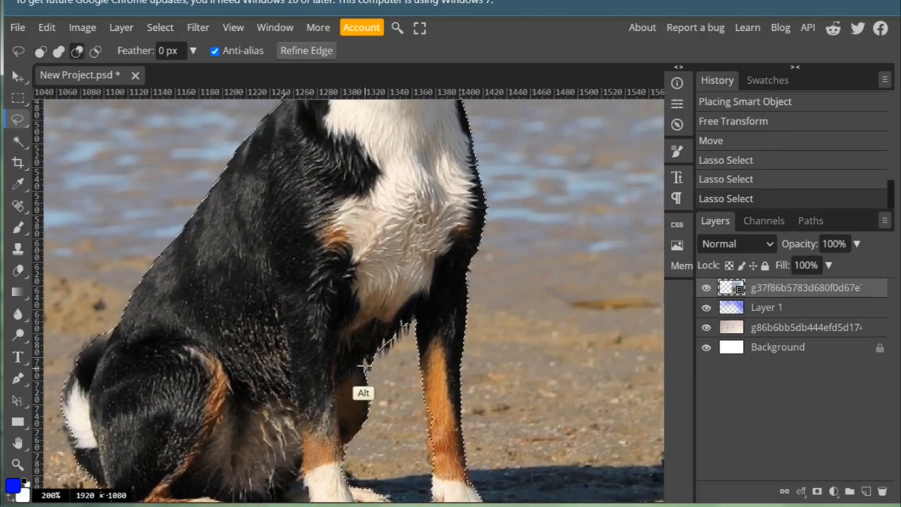
mouse_move(375, 346)
mouse_down()
mouse_move(411, 318)
mouse_move(387, 368)
mouse_move(372, 361)
mouse_move(372, 339)
mouse_up()
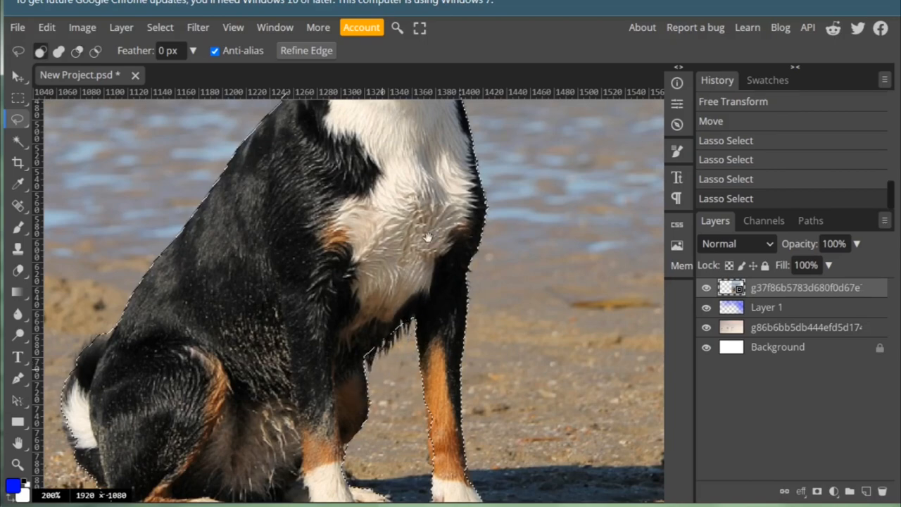
Correct the selection edge along the dog's neck just below the ear on the image's right side with the Lasso tool.
scroll(427, 237, up, 5)
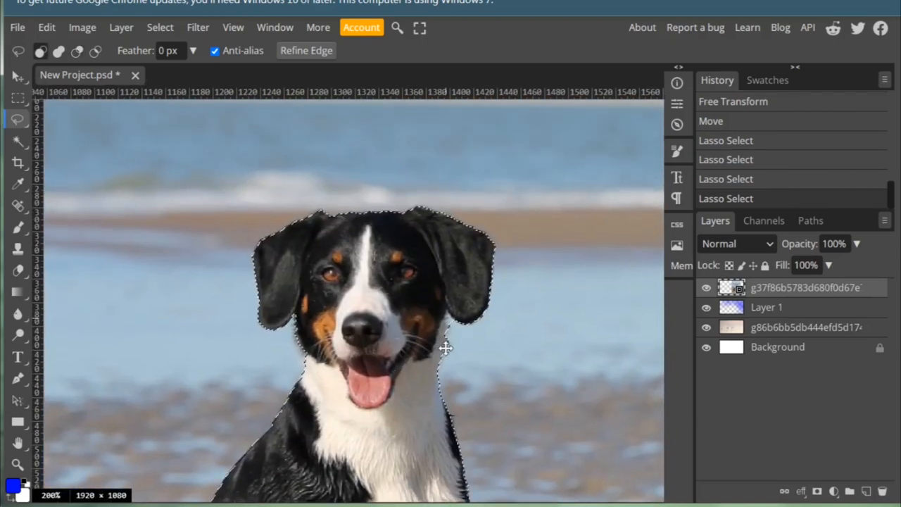
key(alt)
mouse_move(448, 315)
mouse_down()
mouse_move(459, 331)
mouse_move(446, 342)
mouse_up()
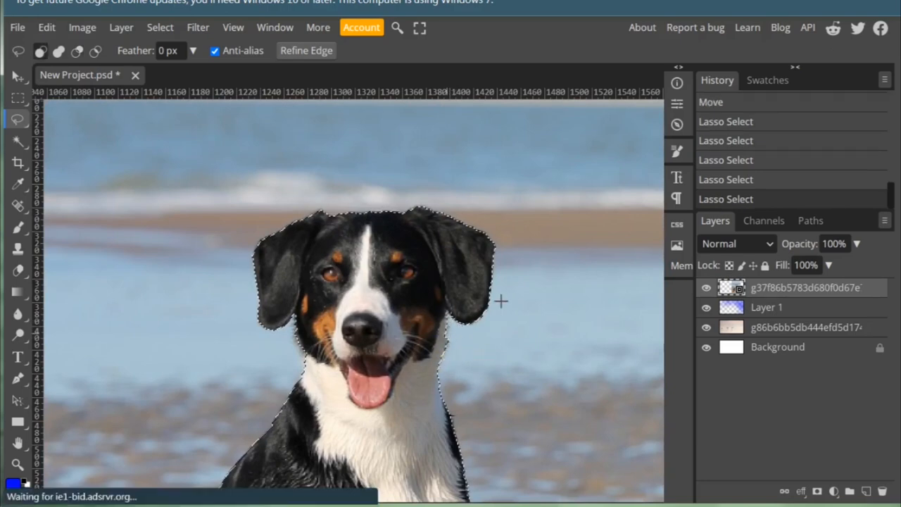
Copy the selected dog onto its own layer with Layer Via Copy and delete the original beach photo layer.
scroll(416, 268, down, 1)
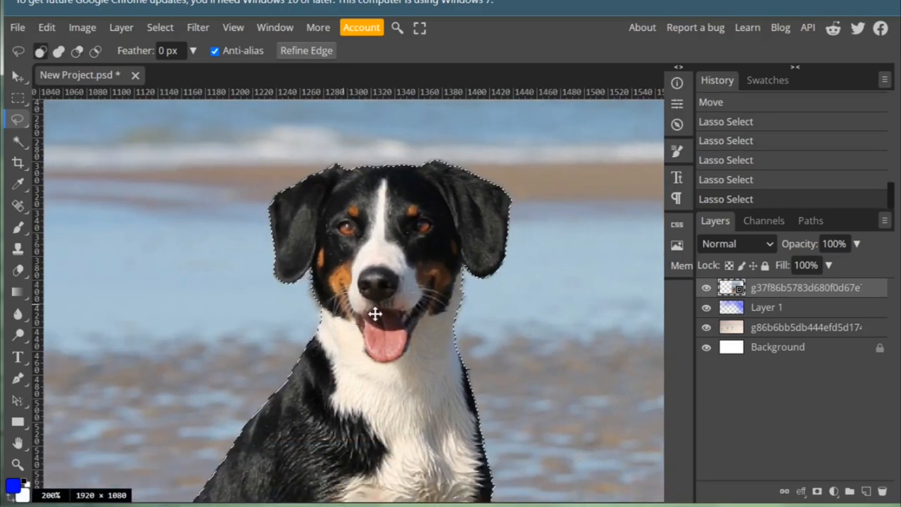
scroll(375, 314, down, 3)
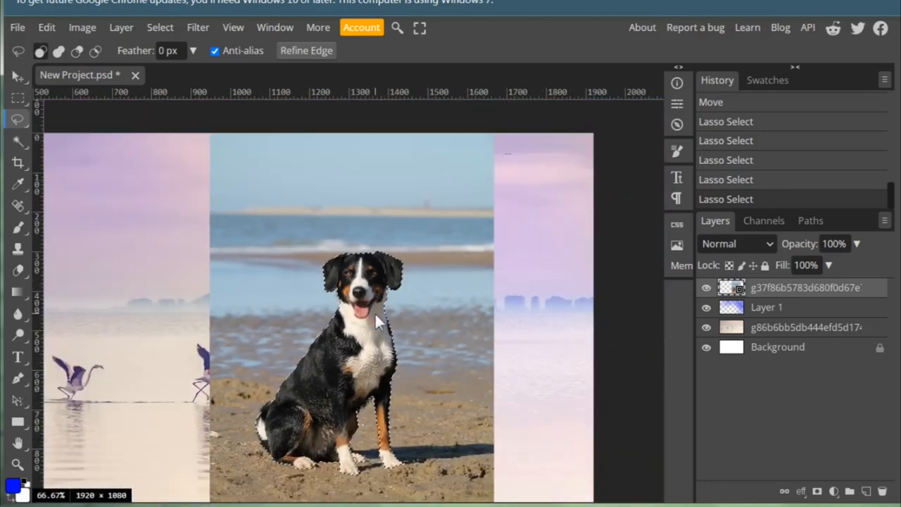
scroll(375, 346, down, 1)
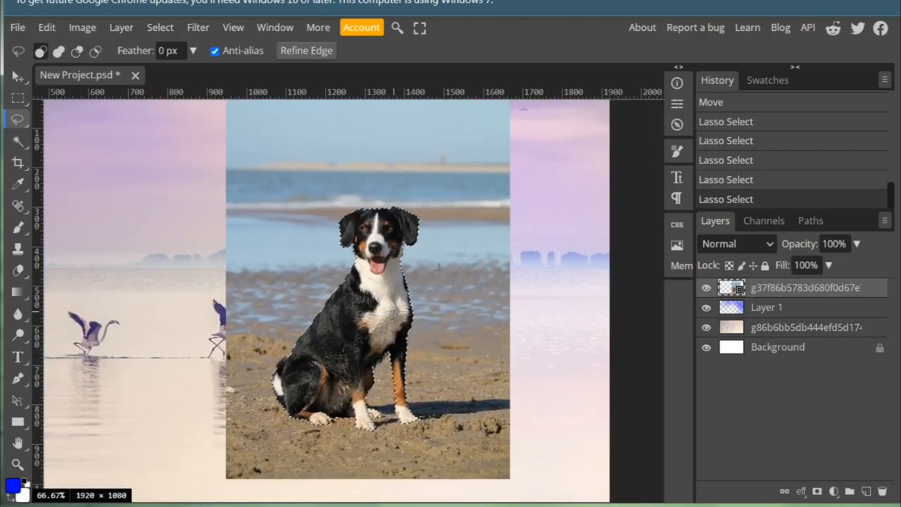
scroll(438, 297, up, 1)
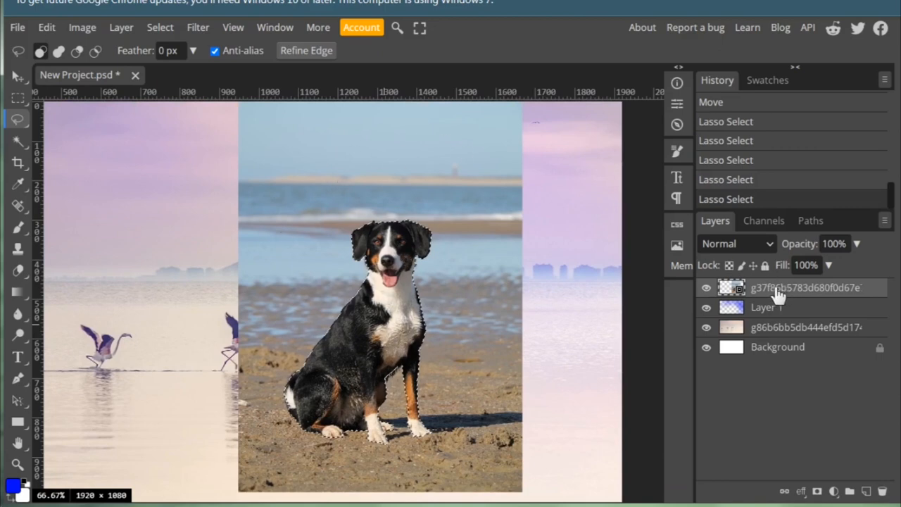
click(121, 28)
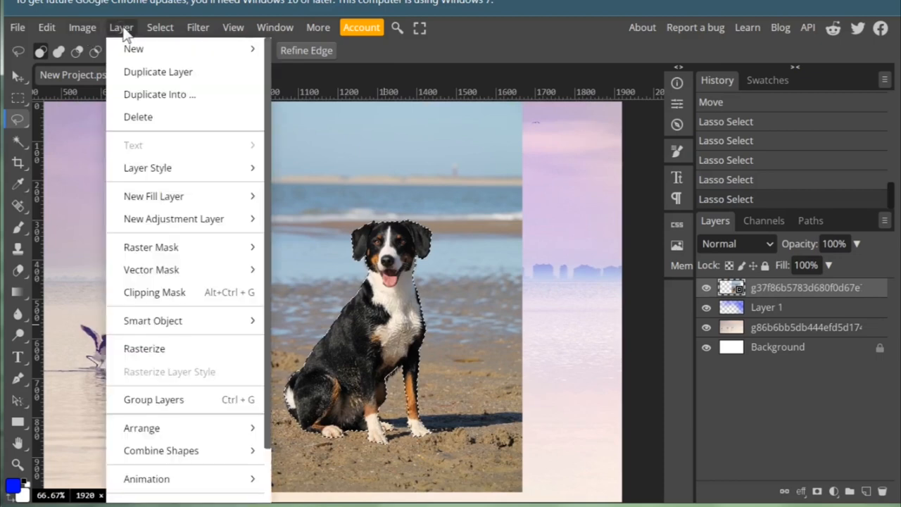
mouse_move(204, 57)
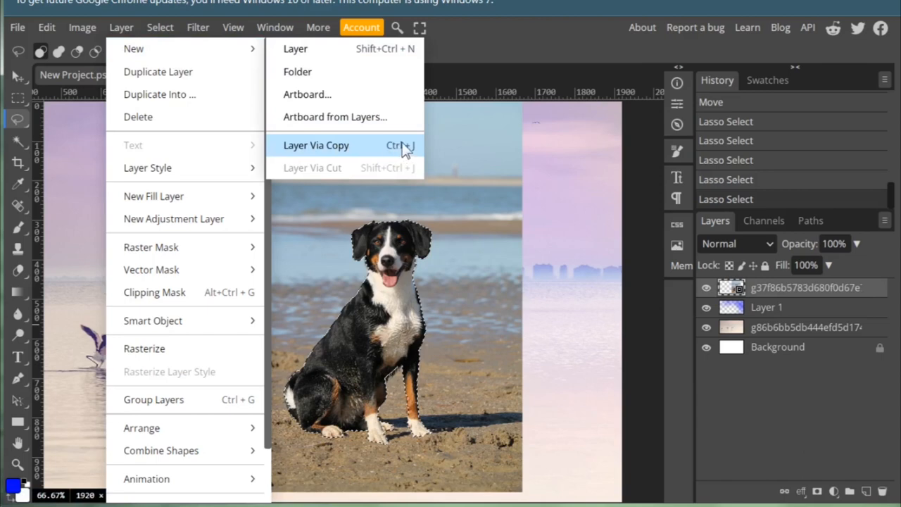
click(359, 150)
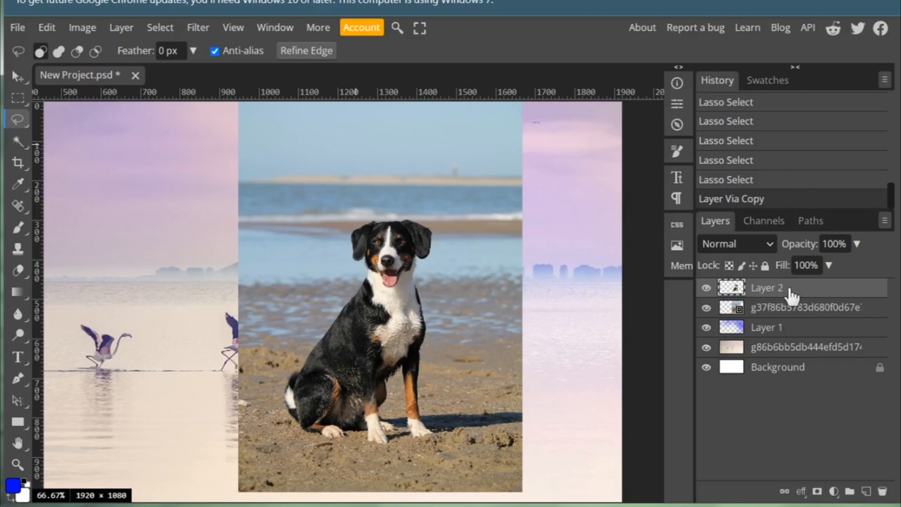
click(765, 316)
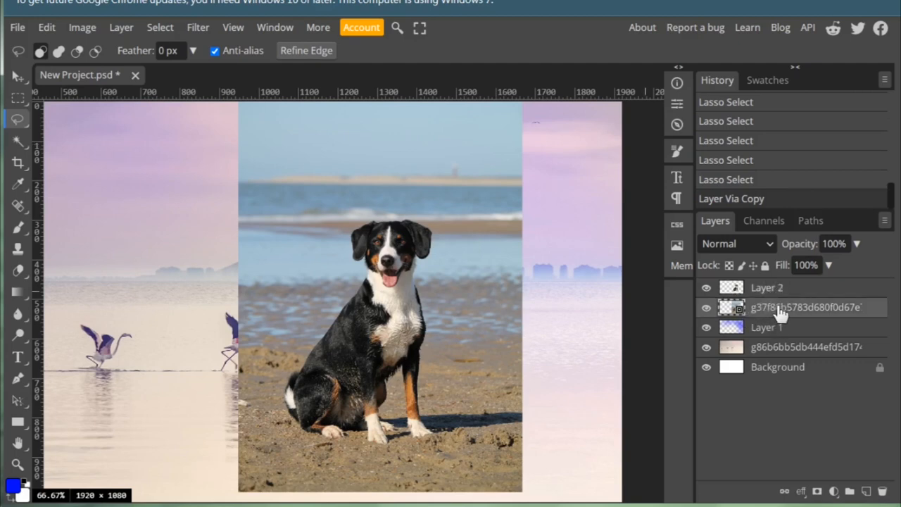
key(Delete)
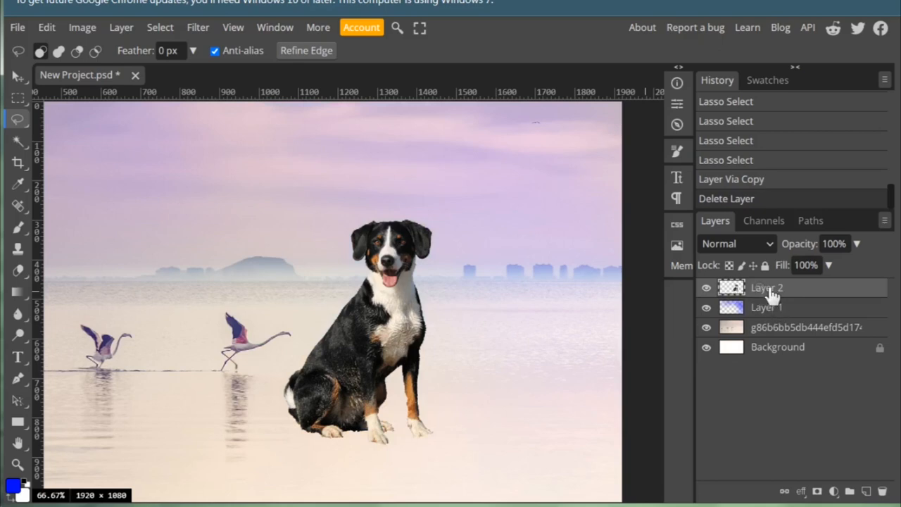
Move the cut-out dog on Layer 2 over the water to the right of the flamingos.
click(17, 76)
drag(358, 339, 428, 357)
scroll(432, 329, down, 1)
drag(503, 367, 545, 330)
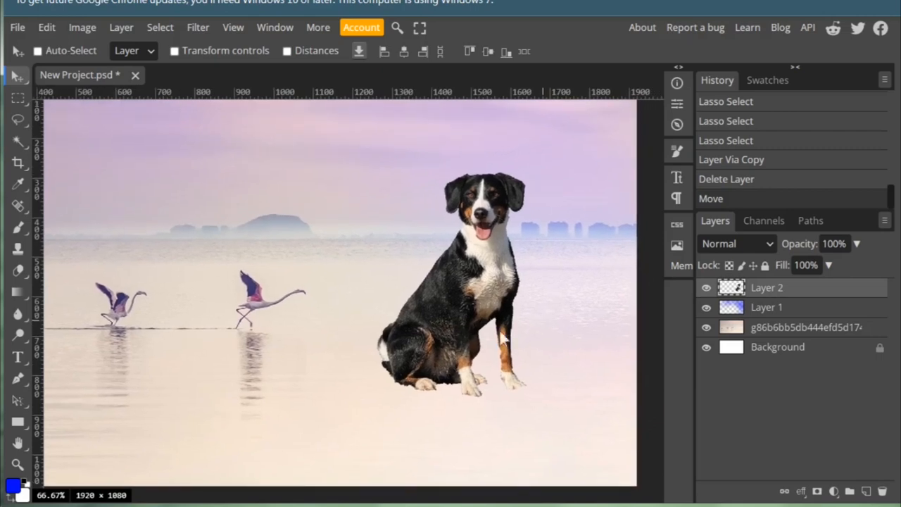
drag(473, 333, 468, 343)
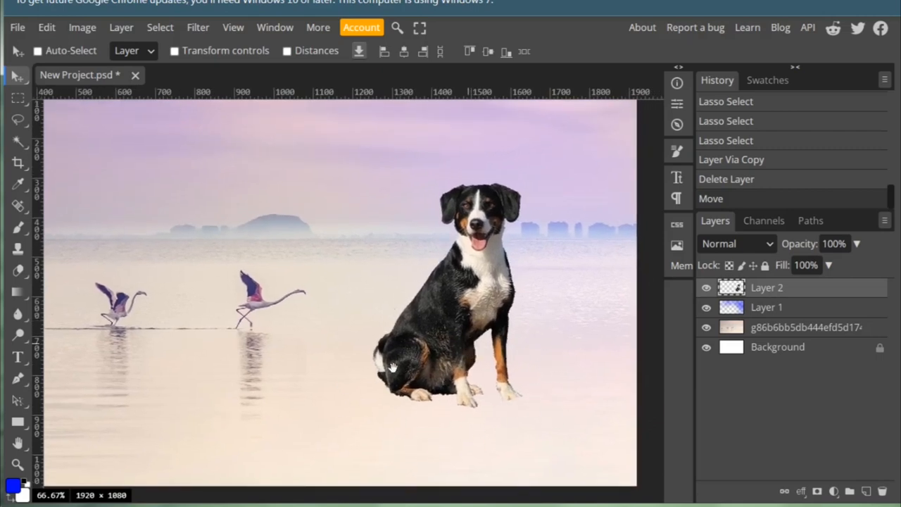
drag(393, 368, 413, 350)
mouse_move(484, 325)
mouse_down()
mouse_move(493, 314)
mouse_move(484, 317)
mouse_up()
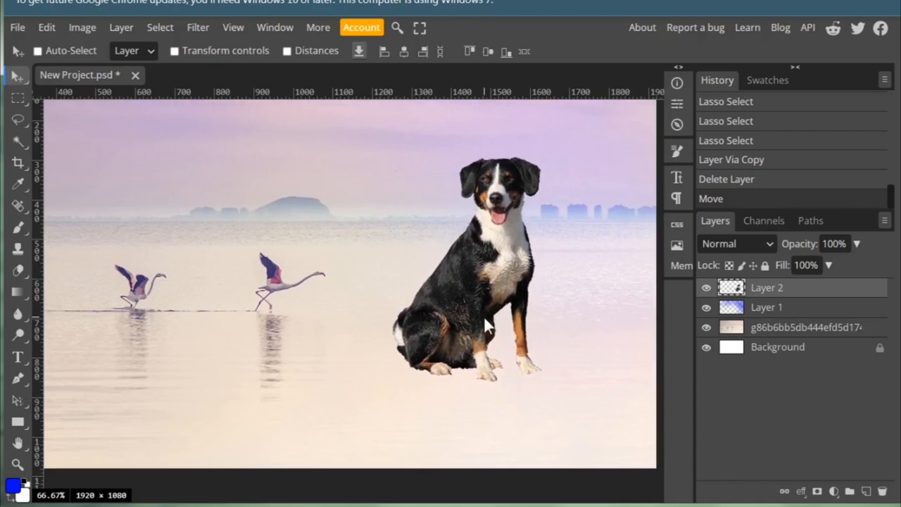
drag(423, 329, 434, 291)
drag(428, 331, 421, 331)
drag(377, 300, 345, 323)
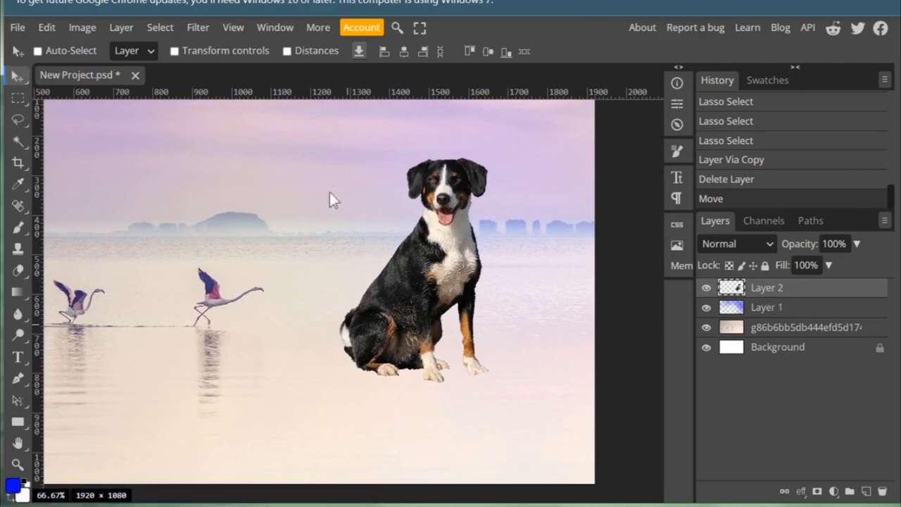
Duplicate the dog layer and flip the lower one, Layer 2, vertically.
click(122, 27)
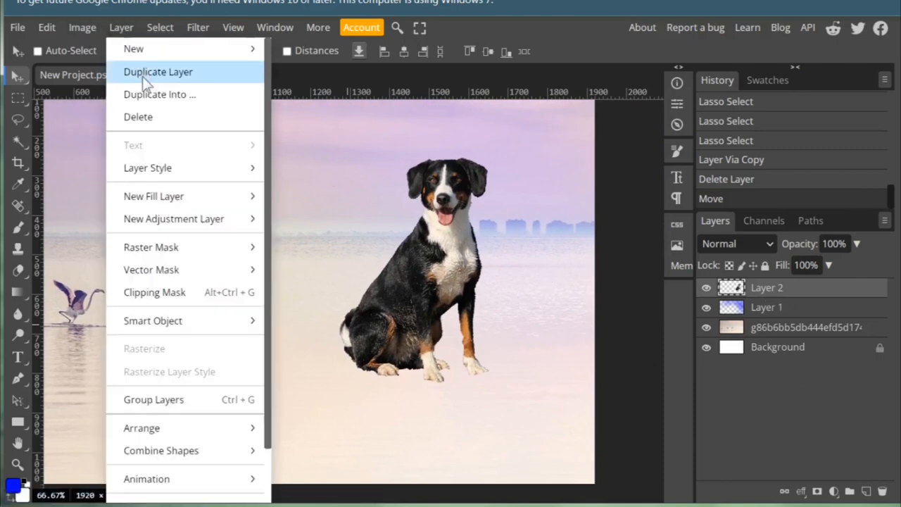
click(184, 73)
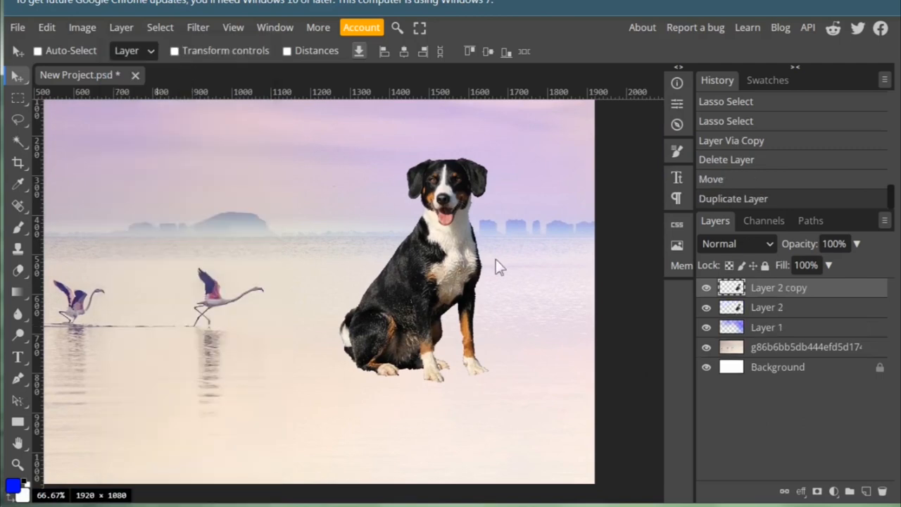
click(773, 312)
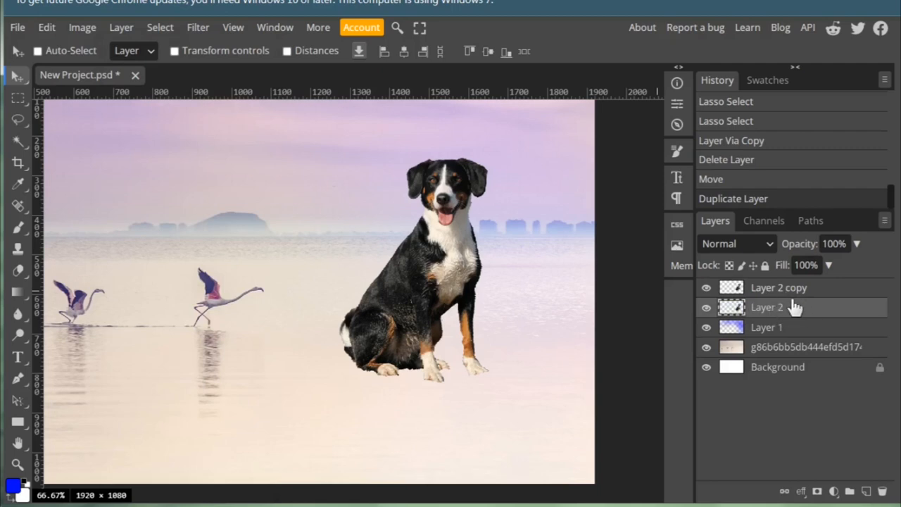
drag(493, 340, 432, 313)
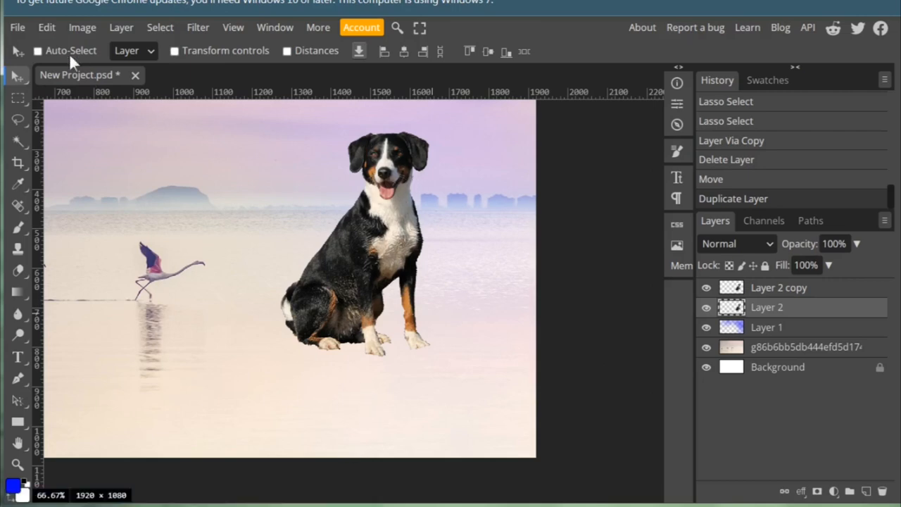
click(46, 28)
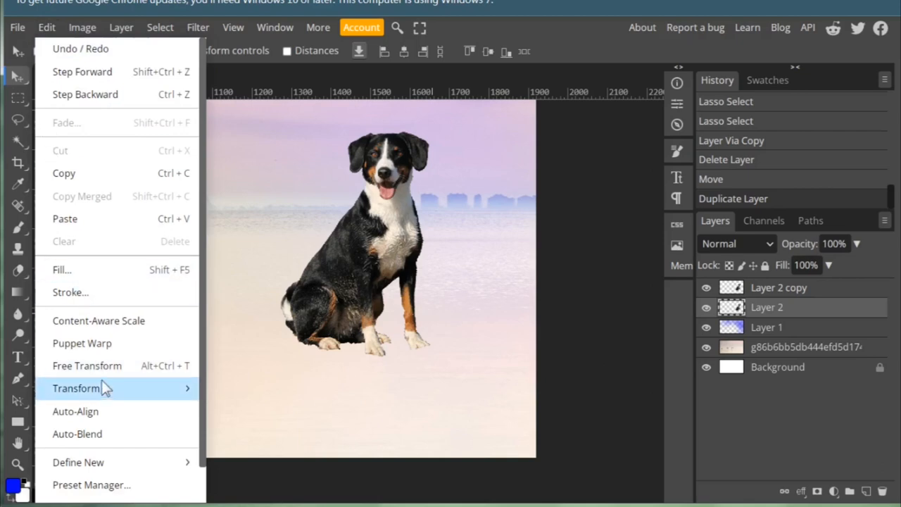
mouse_move(109, 389)
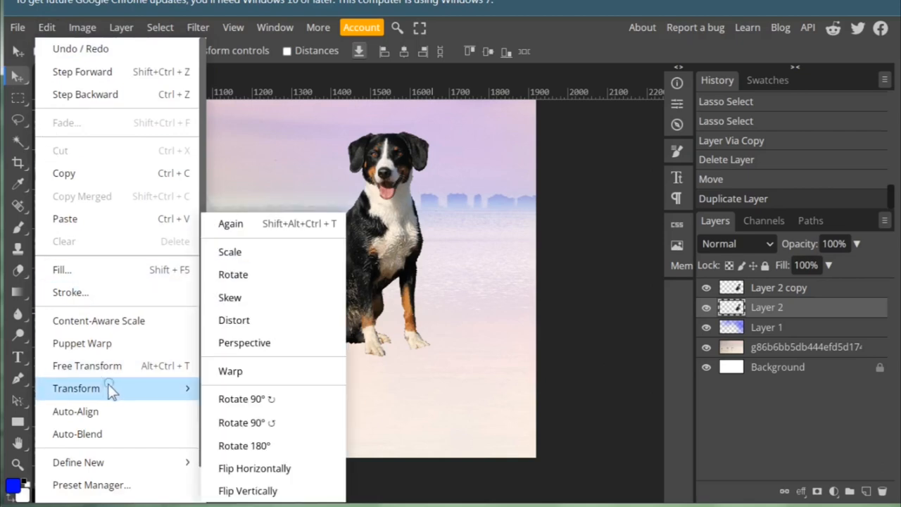
click(247, 491)
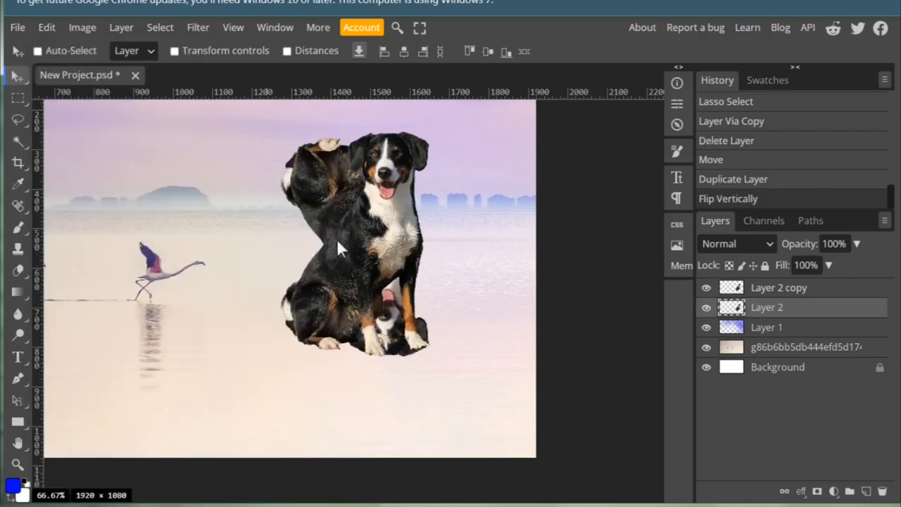
Move the flipped dog directly beneath the sitting dog's paws and squash it to 69.88% height.
drag(310, 173, 345, 377)
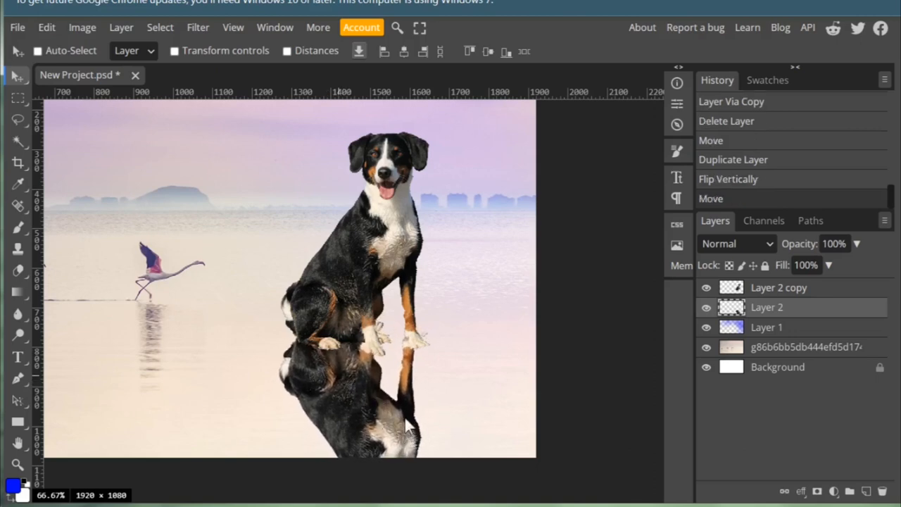
click(174, 51)
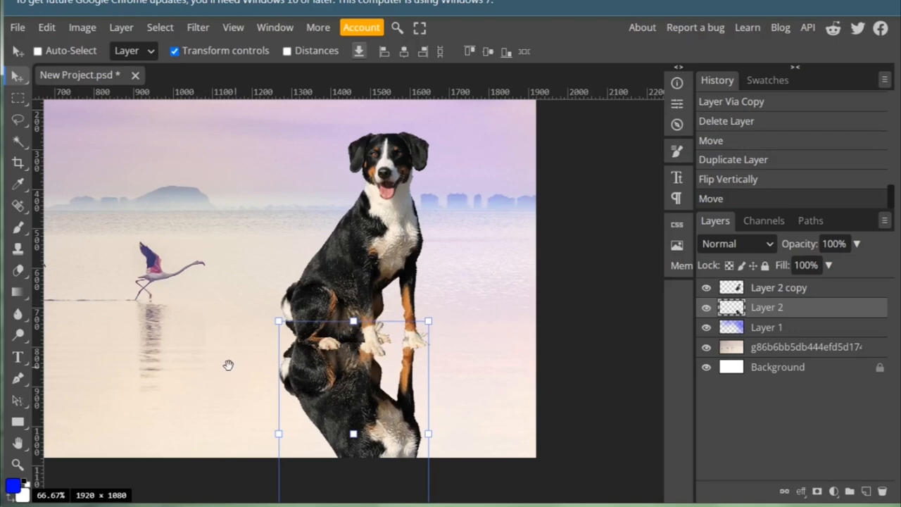
drag(228, 365, 251, 270)
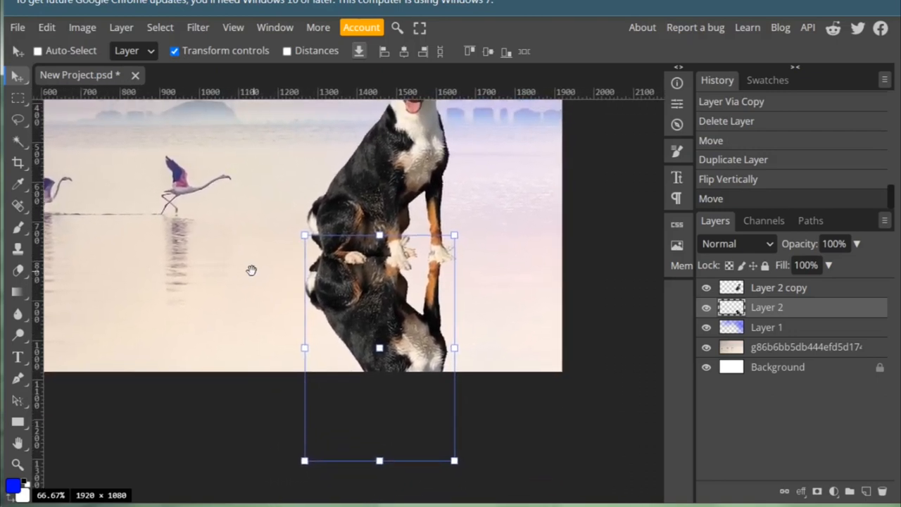
drag(379, 462, 378, 393)
drag(254, 274, 237, 341)
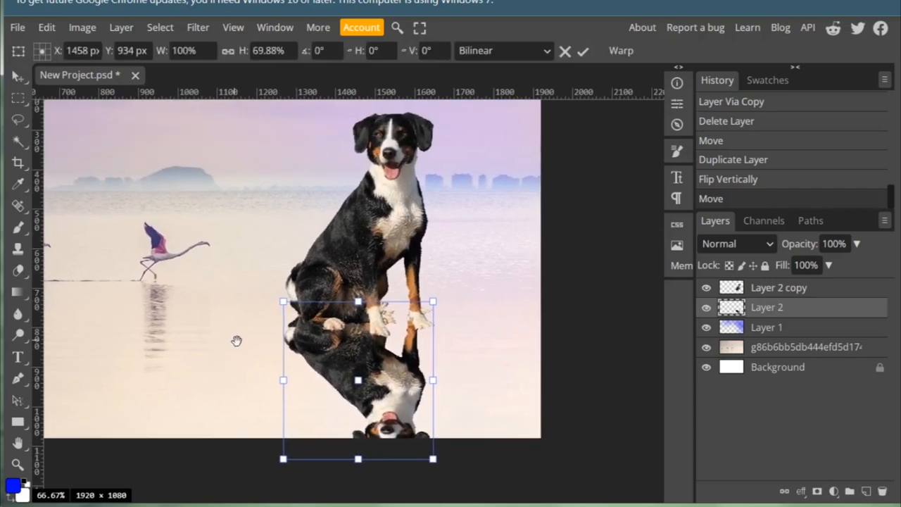
click(583, 51)
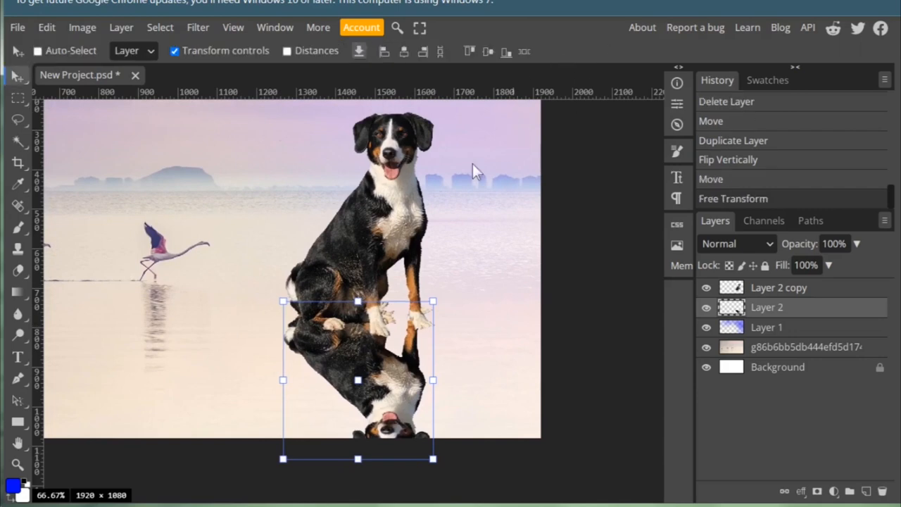
click(174, 52)
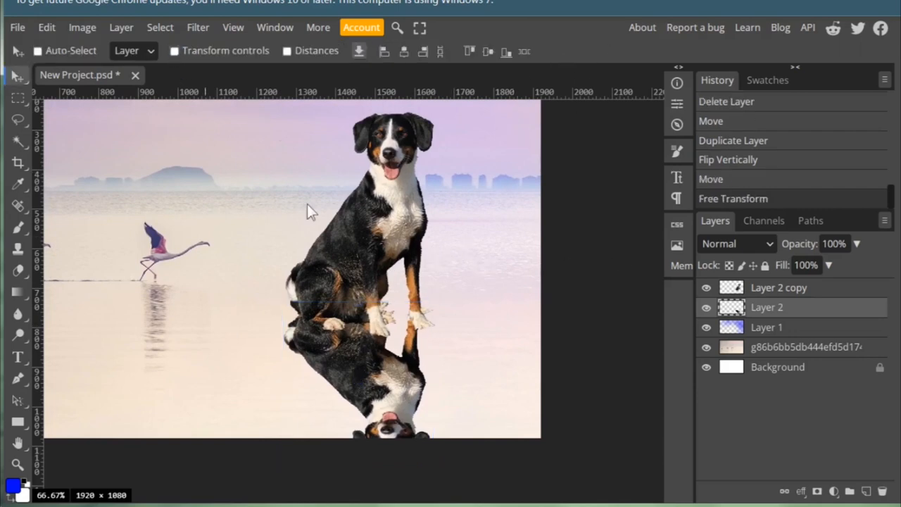
Set the flipped dog layer's opacity to 40% and nudge it slightly to line up with the paws above.
click(855, 242)
click(812, 266)
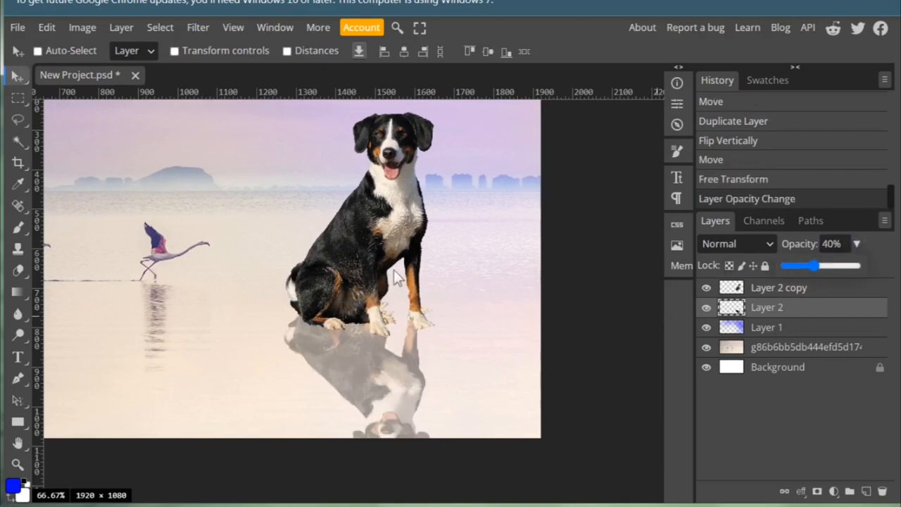
mouse_move(390, 292)
mouse_down()
mouse_move(421, 304)
mouse_move(388, 296)
mouse_up()
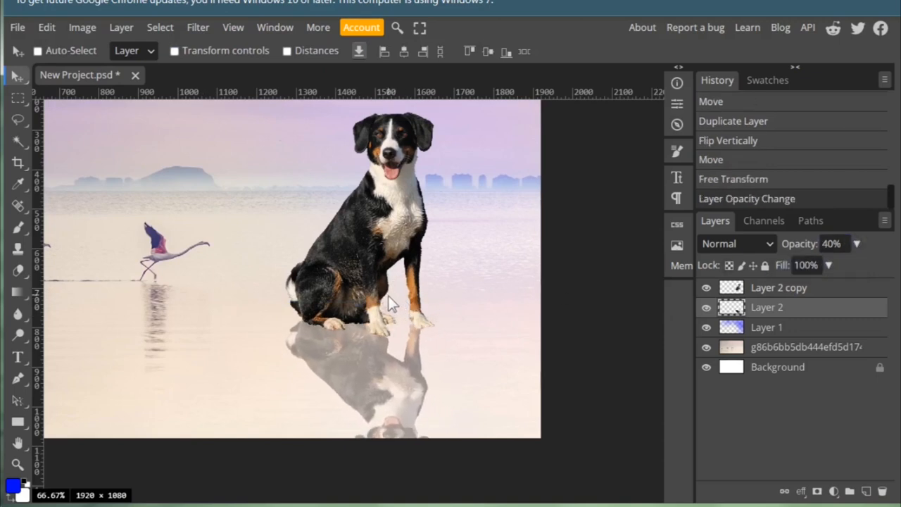
drag(437, 266, 483, 302)
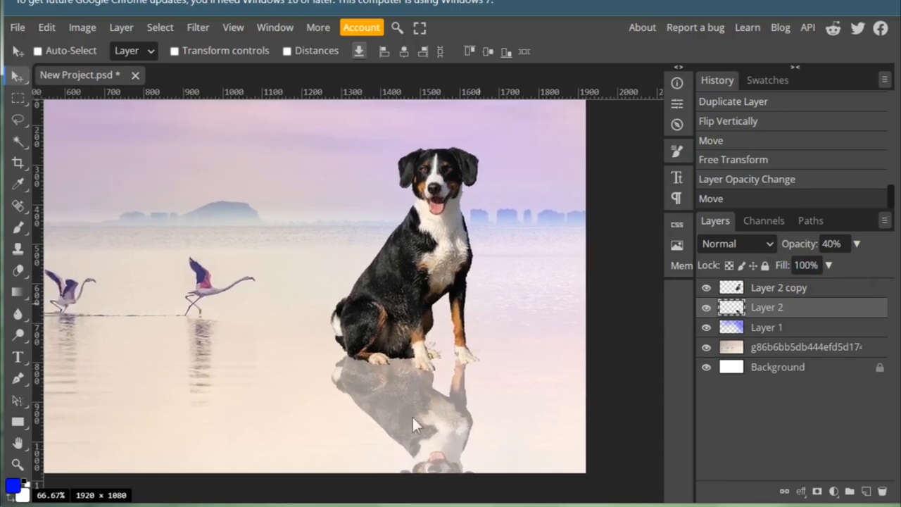
Apply a Gaussian Blur with a 7.2 px radius to the flipped dog layer.
click(197, 25)
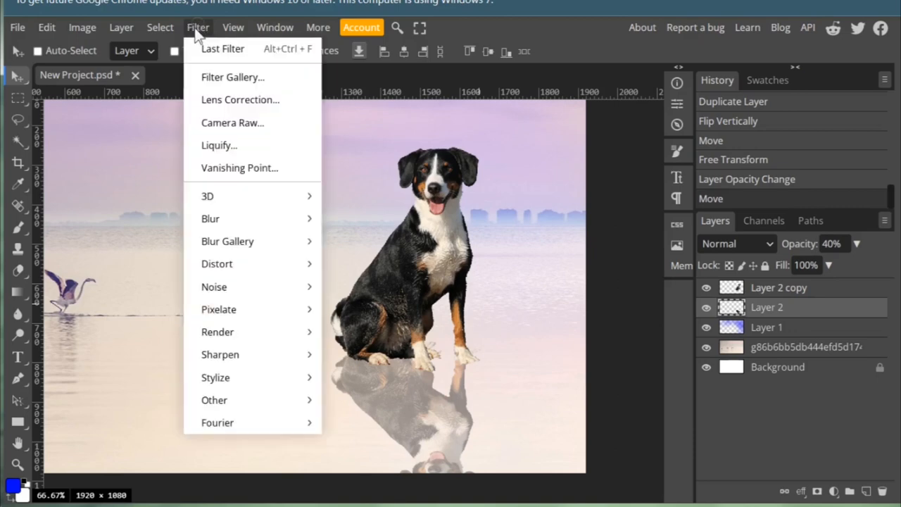
mouse_move(253, 218)
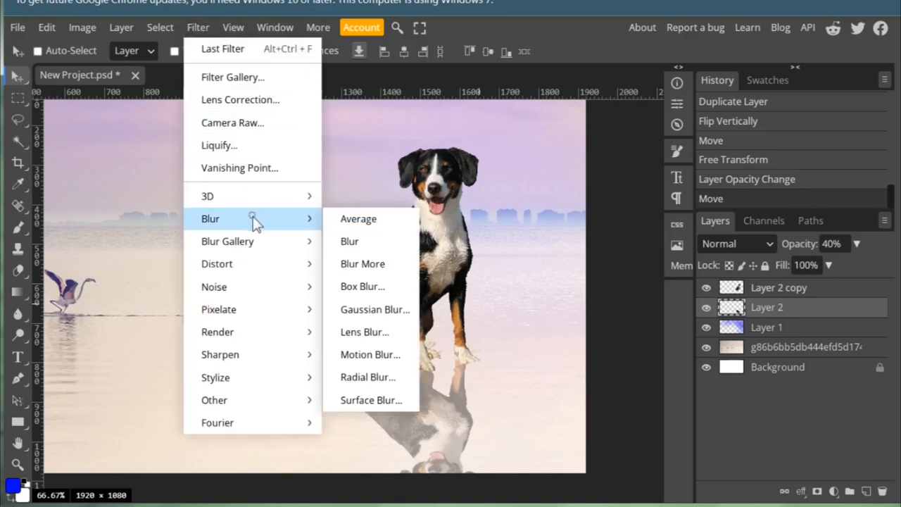
click(375, 310)
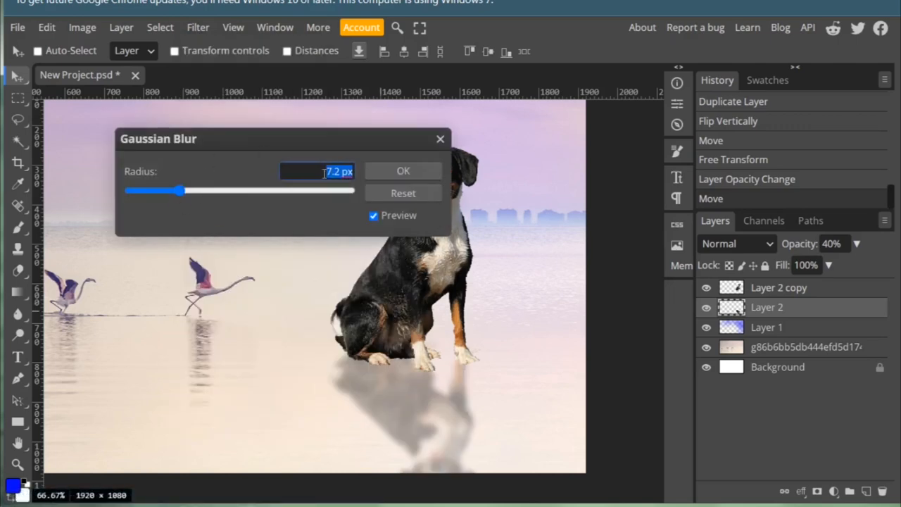
click(406, 174)
drag(469, 352, 487, 314)
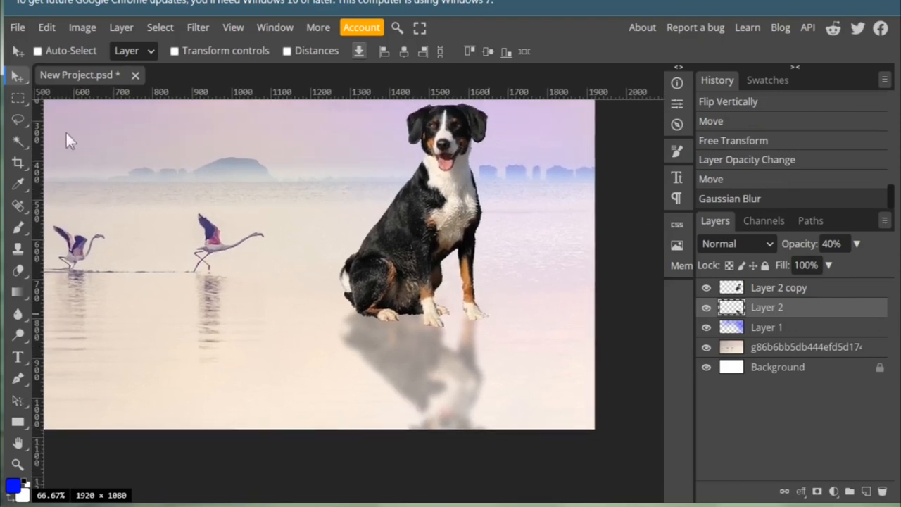
Set up the Eraser tool with a very soft 516 px brush and 18% opacity.
click(20, 267)
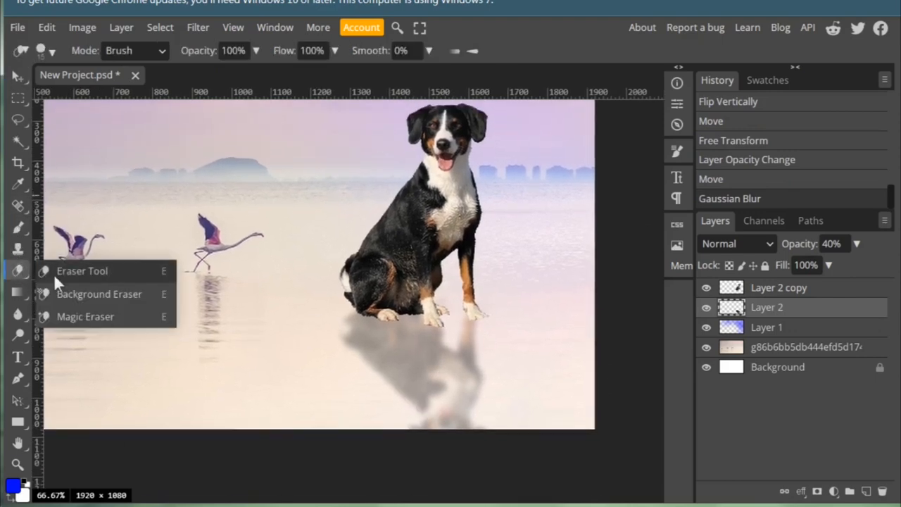
click(103, 265)
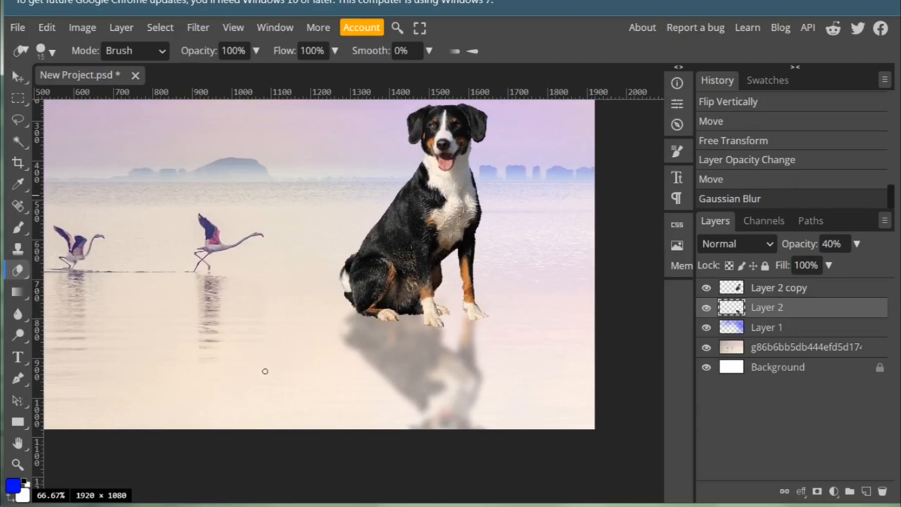
right_click(269, 350)
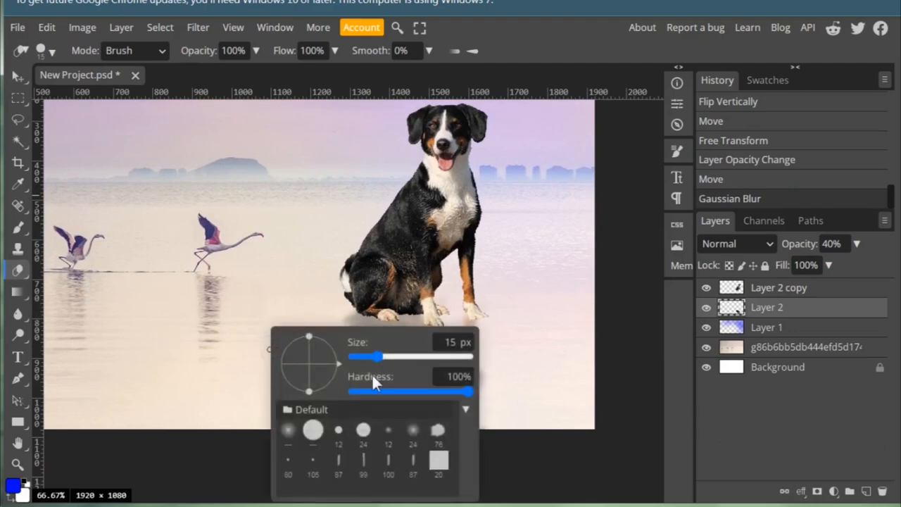
click(424, 356)
drag(363, 391, 355, 391)
drag(424, 356, 444, 355)
click(255, 50)
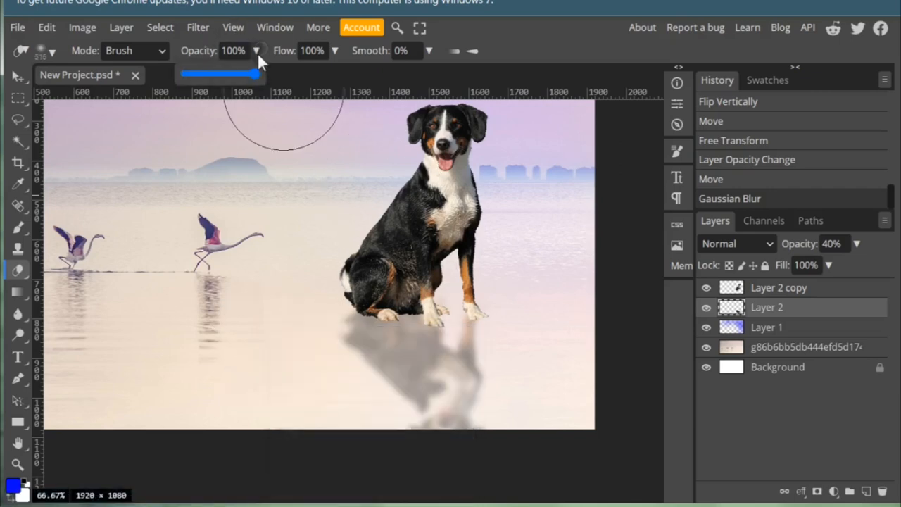
click(202, 74)
drag(202, 72, 197, 71)
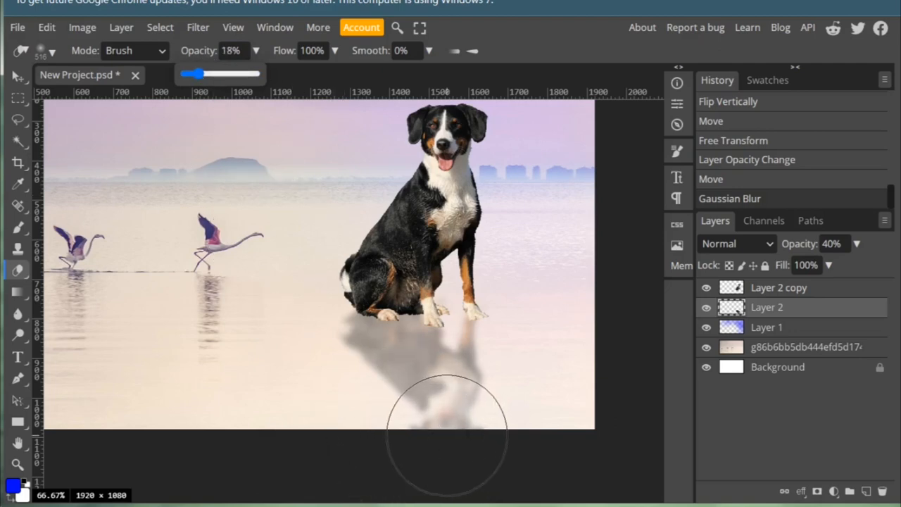
Fade the lower part of the dog's reflection on Layer 2 with repeated soft eraser strokes.
mouse_move(429, 413)
mouse_down()
mouse_move(413, 438)
mouse_move(432, 451)
mouse_move(383, 432)
mouse_move(443, 402)
mouse_up()
mouse_move(328, 453)
mouse_down()
mouse_move(383, 439)
mouse_move(244, 446)
mouse_up()
mouse_move(243, 447)
mouse_down()
mouse_move(416, 443)
mouse_move(547, 413)
mouse_up()
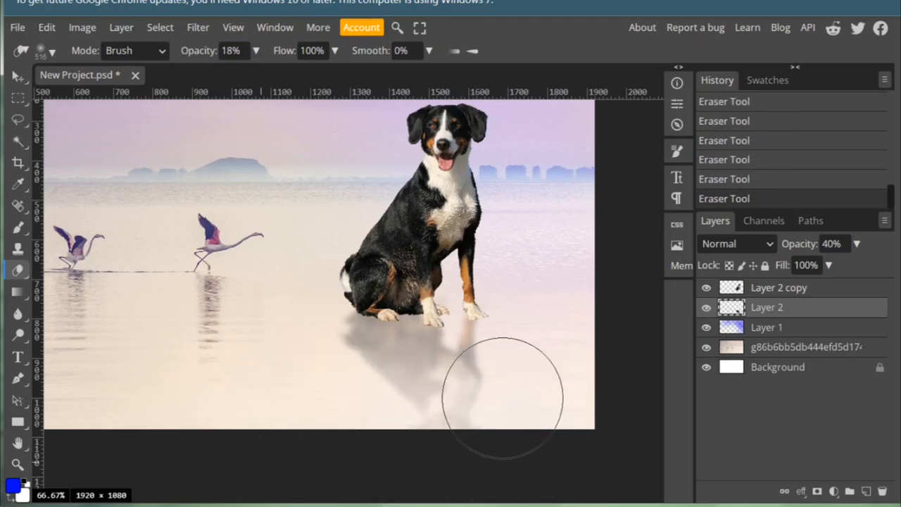
drag(513, 292, 486, 331)
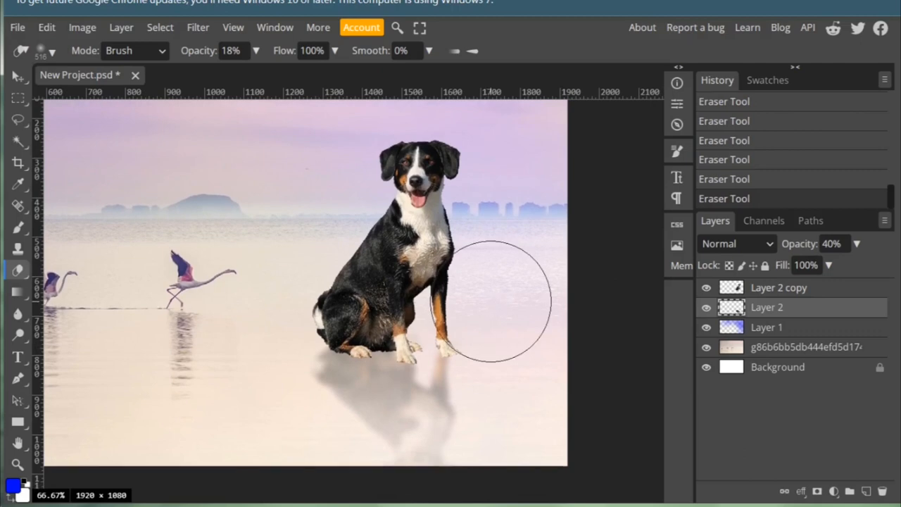
key(ctrl+minus)
drag(251, 307, 371, 335)
key(v)
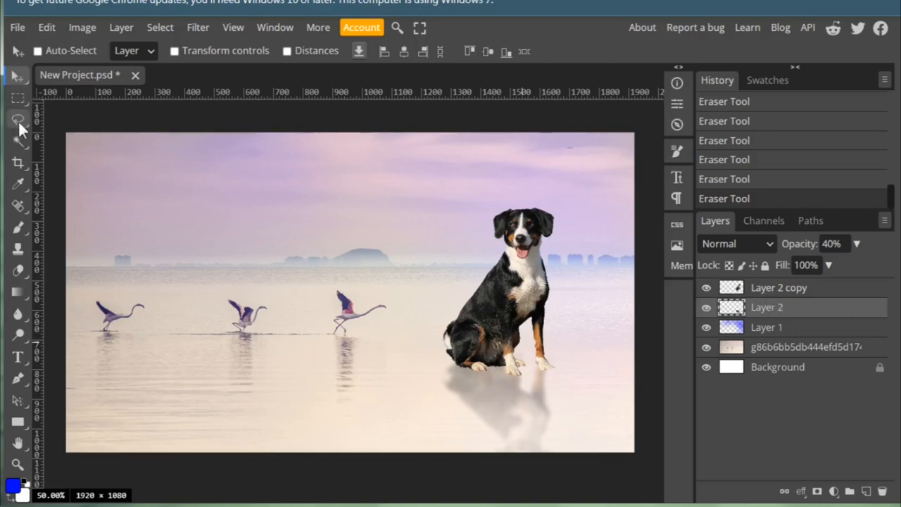
Place the gallery photo of a blackbird on grass into the composition at its default size.
click(679, 245)
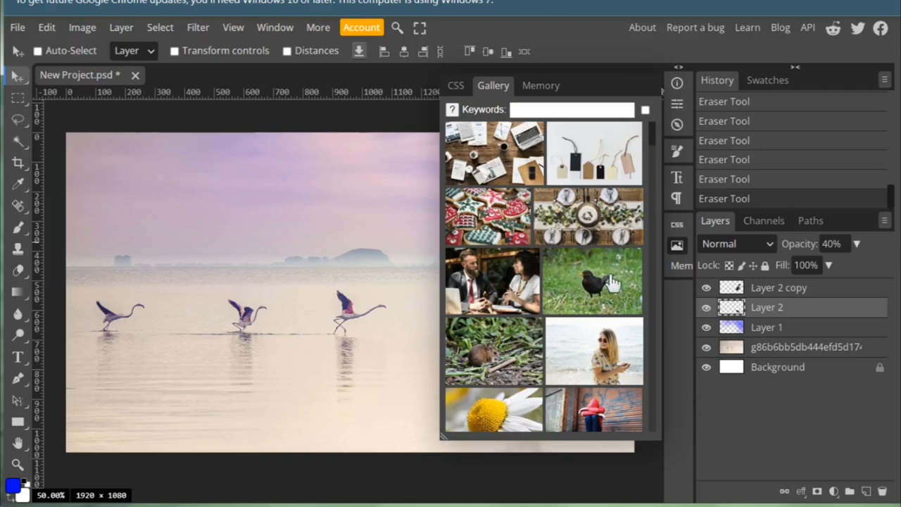
click(752, 289)
click(561, 301)
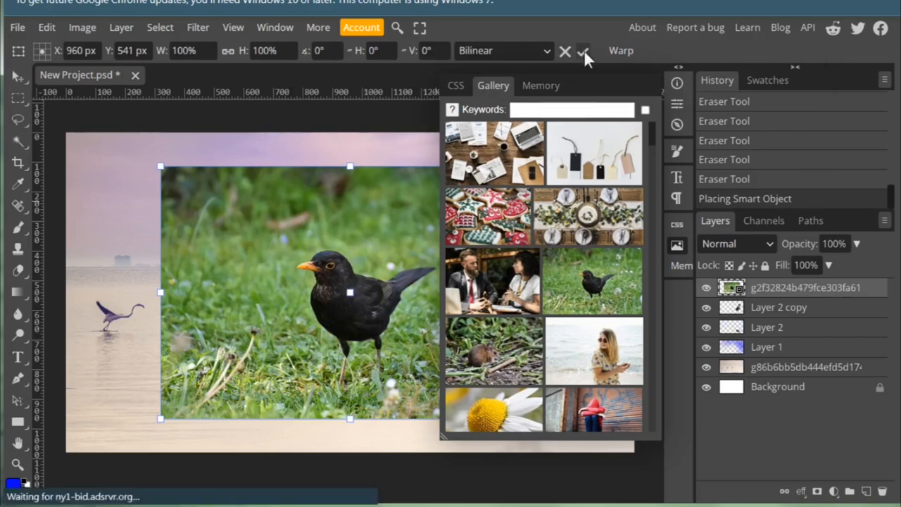
click(678, 245)
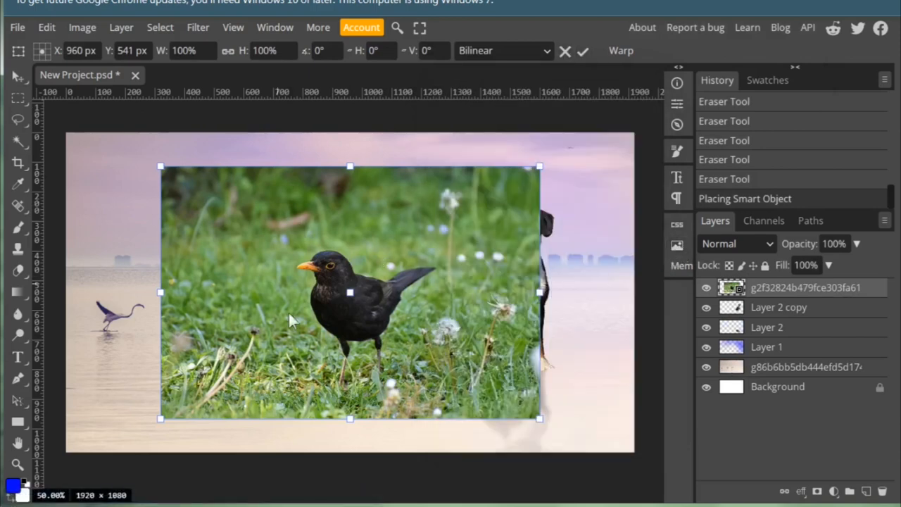
click(583, 51)
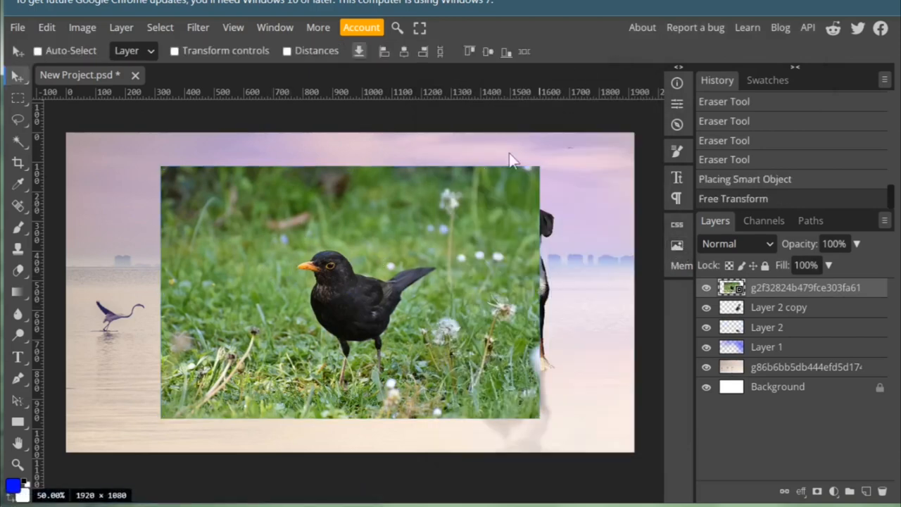
Draw a loose freehand lasso selection around the blackbird, including its legs and tail.
click(17, 120)
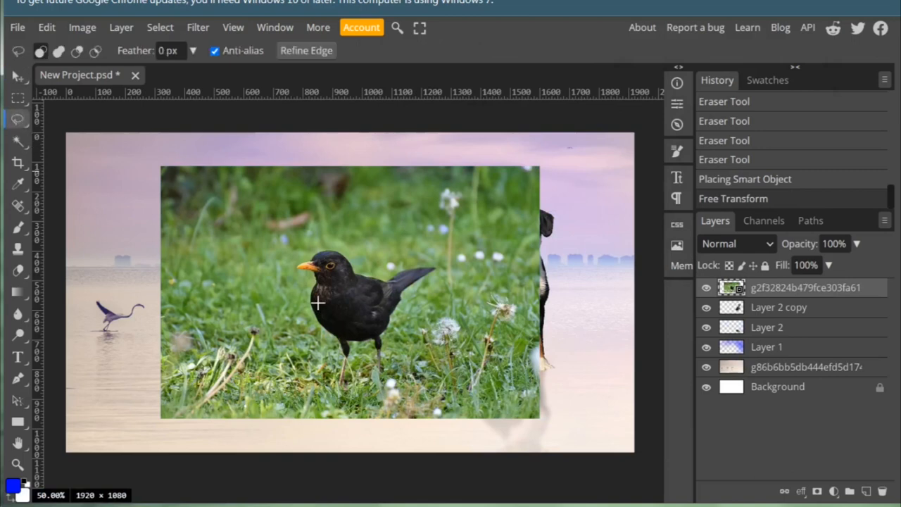
scroll(328, 307, up, 1)
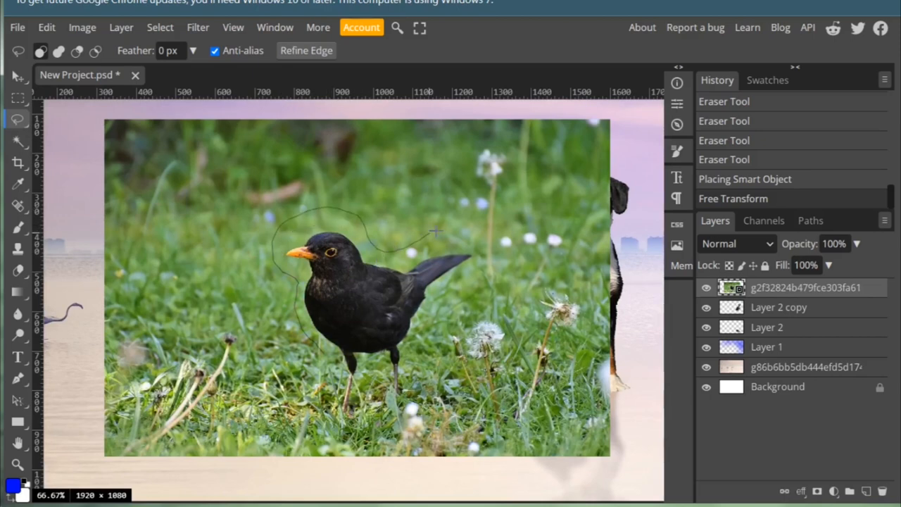
mouse_move(437, 231)
mouse_down()
mouse_move(493, 269)
mouse_move(440, 322)
mouse_move(414, 408)
mouse_up()
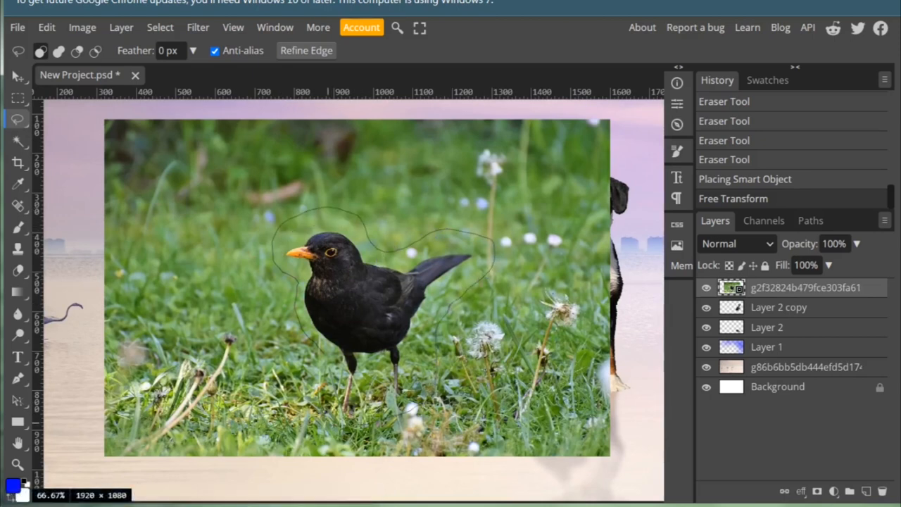
drag(339, 370, 345, 365)
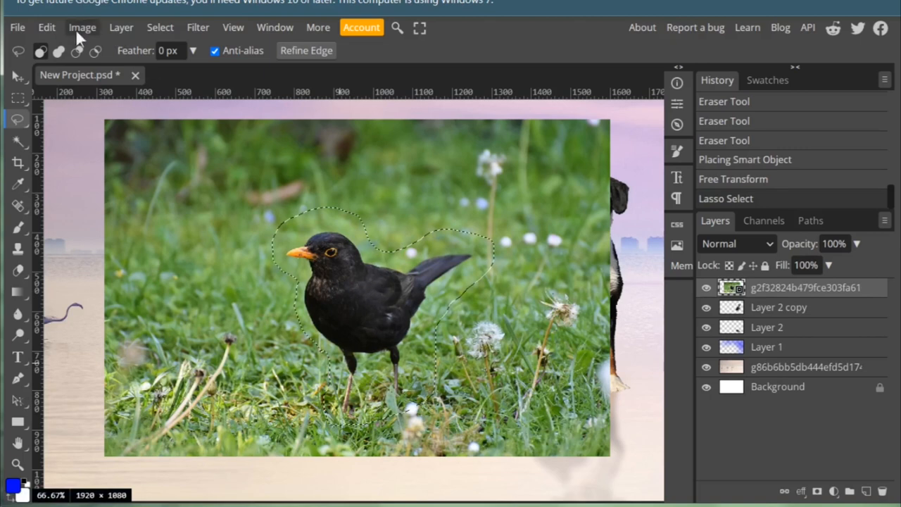
Copy the selected blackbird to its own layer and delete the original bird photo layer.
click(121, 27)
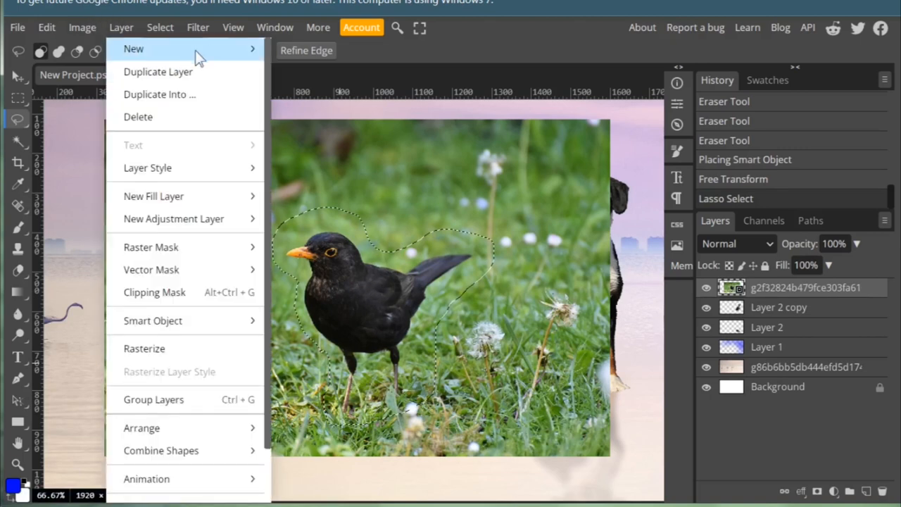
mouse_move(218, 48)
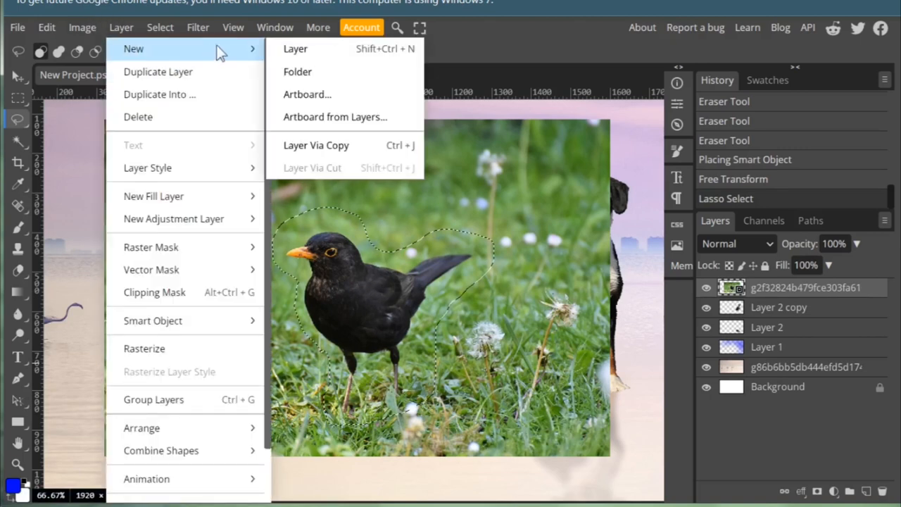
click(359, 147)
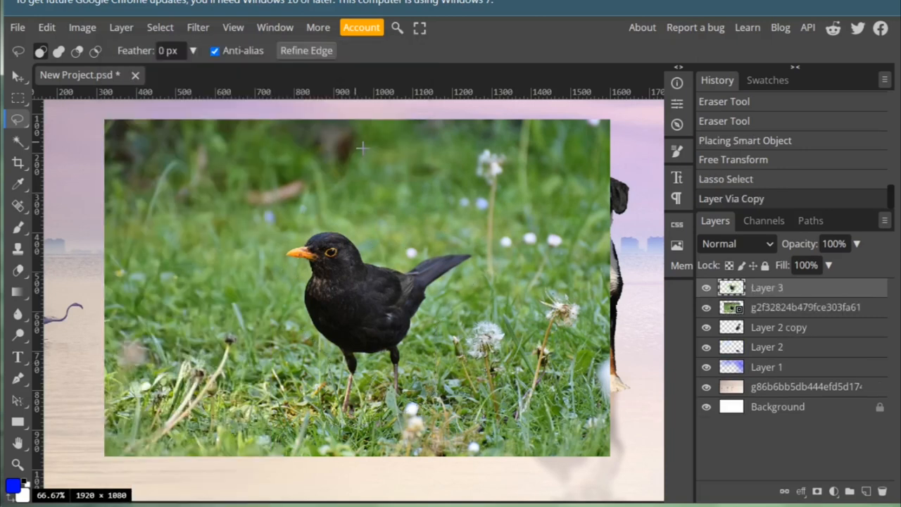
click(776, 311)
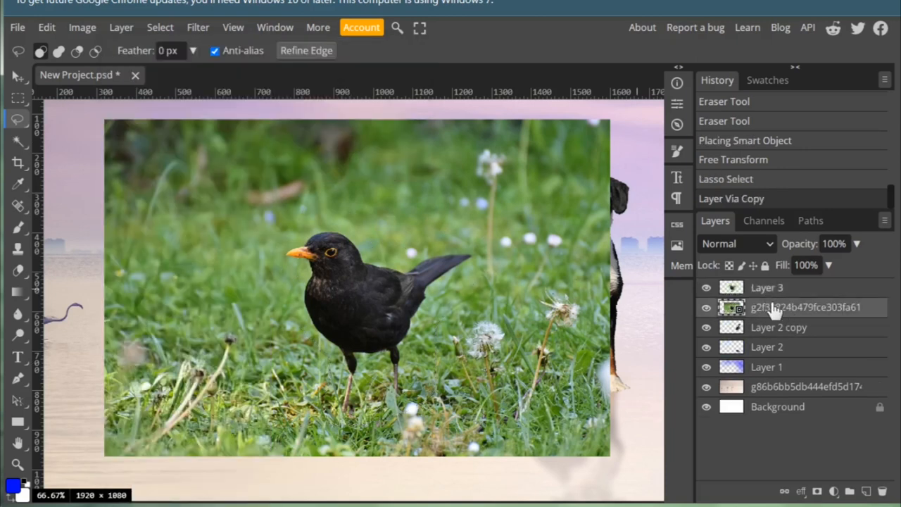
key(Delete)
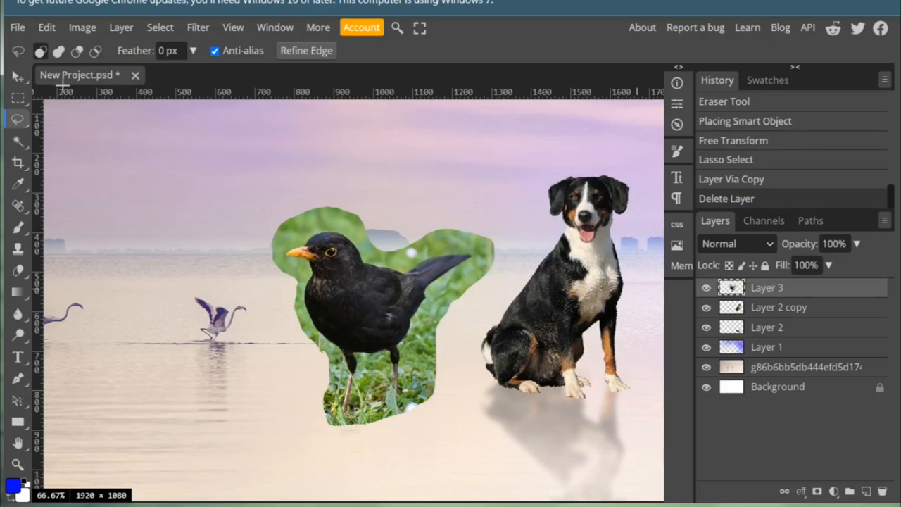
Move the roughly cut-out blackbird slightly up and to the left, and hide its layer, Layer 3.
click(17, 75)
drag(370, 296, 321, 275)
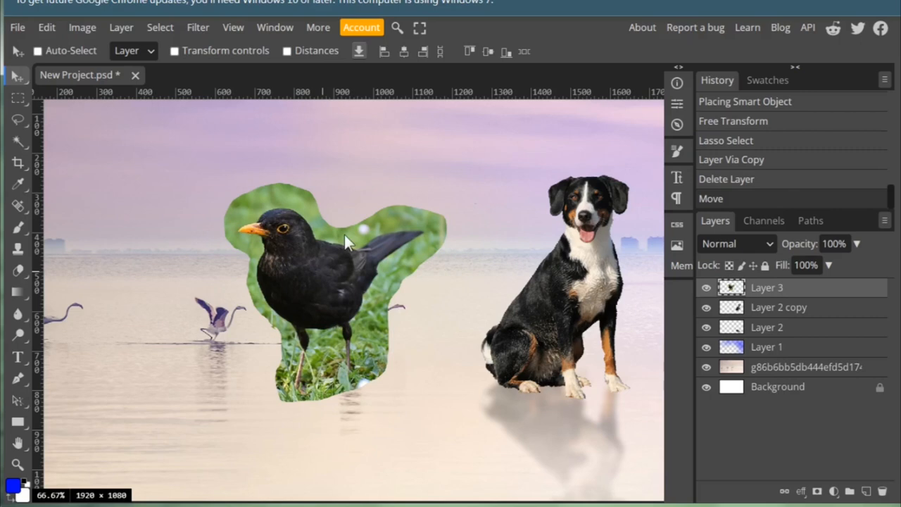
click(706, 287)
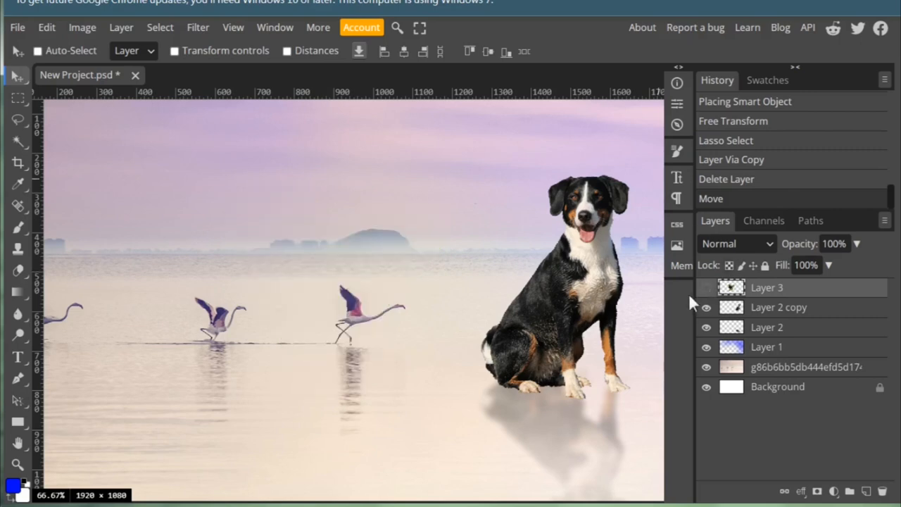
drag(448, 360, 460, 344)
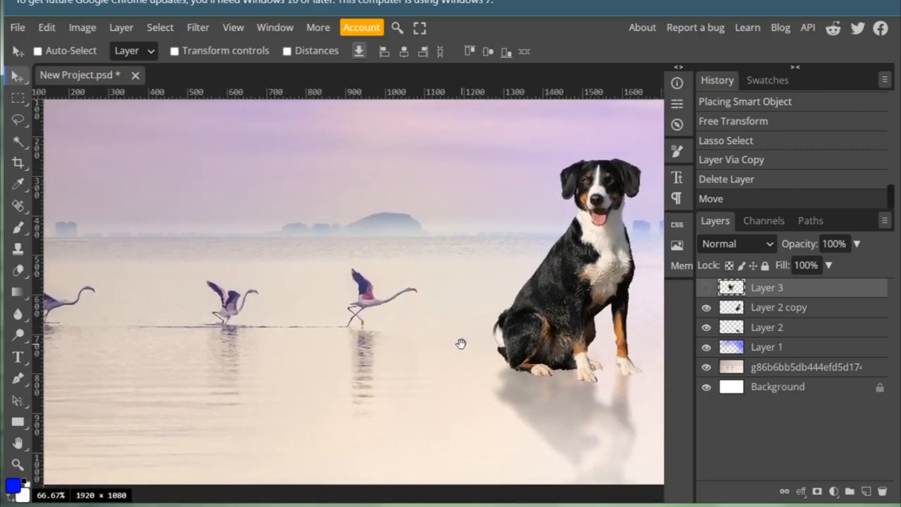
click(17, 119)
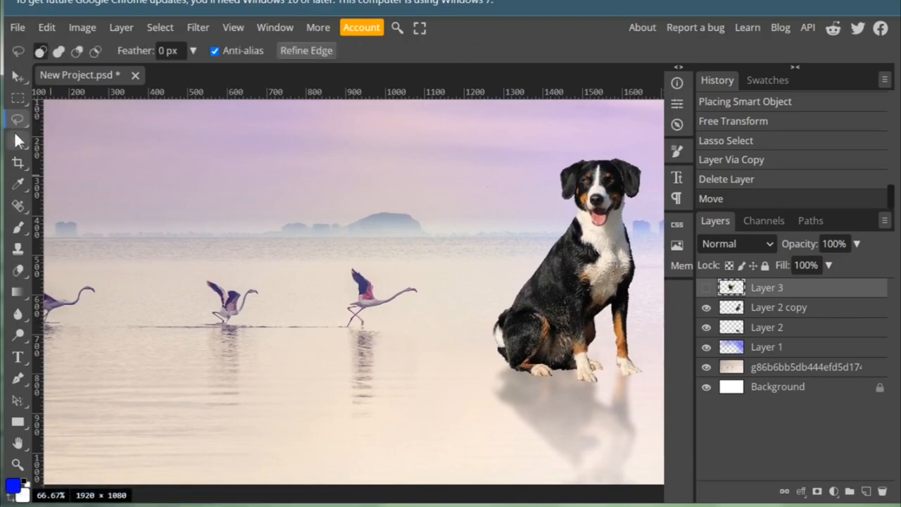
mouse_move(181, 320)
mouse_down()
mouse_move(267, 306)
mouse_move(177, 328)
mouse_up()
key(ctrl+minus)
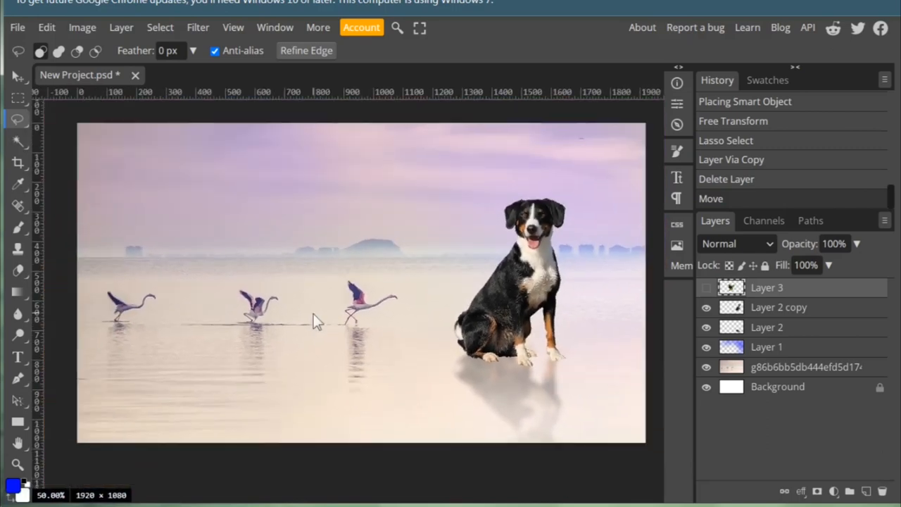
mouse_move(342, 263)
mouse_down()
mouse_move(350, 275)
mouse_move(341, 275)
mouse_up()
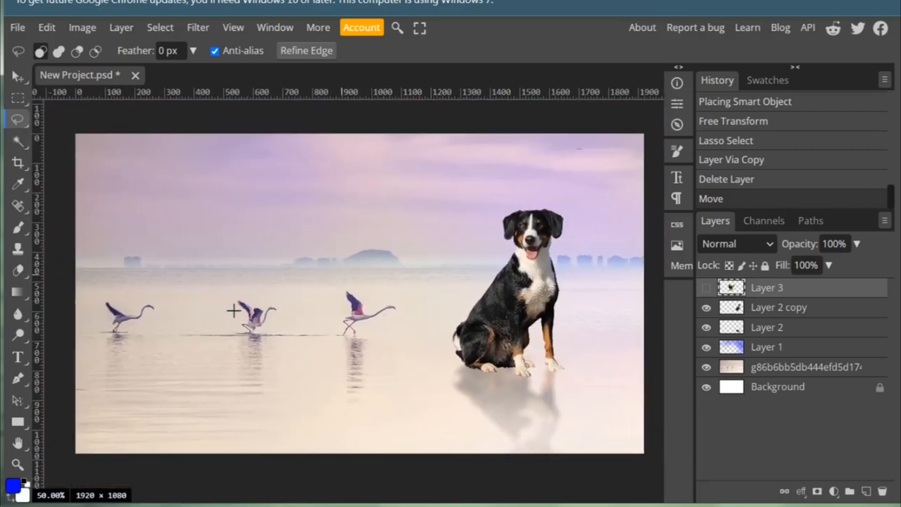
Set up the Clone Stamp tool on the flamingo photo layer with a 100 px brush at 1% hardness.
scroll(152, 327, up, 1)
drag(152, 327, 201, 302)
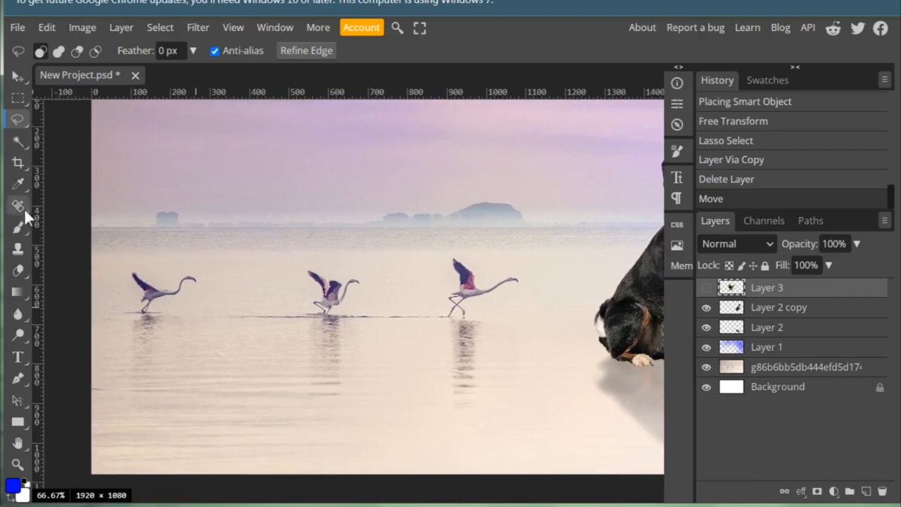
click(17, 248)
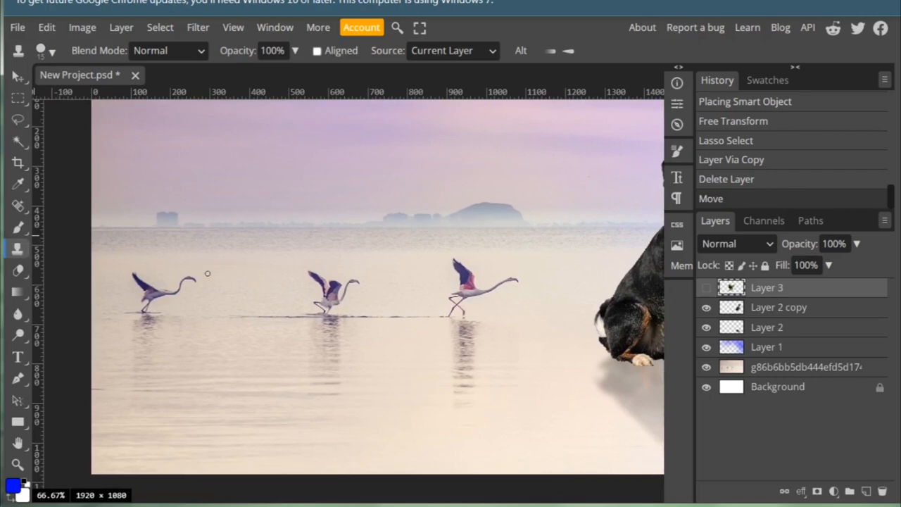
click(777, 372)
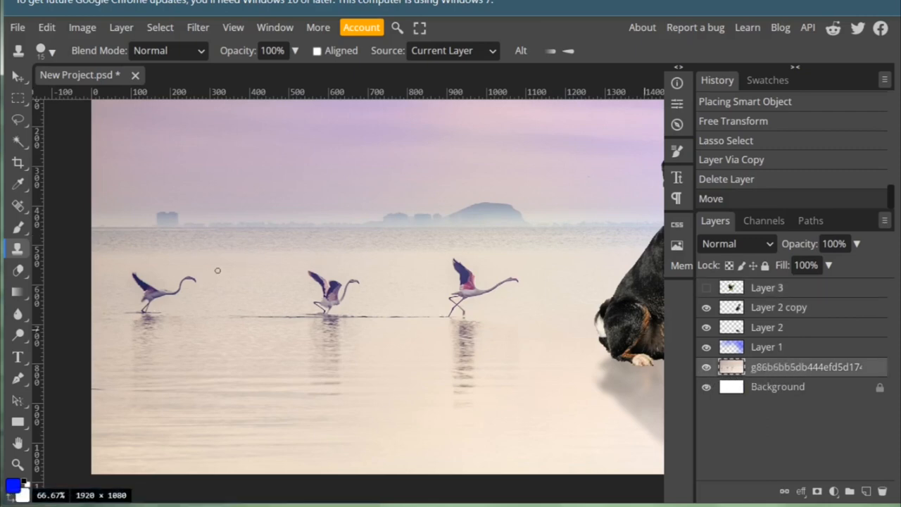
right_click(243, 273)
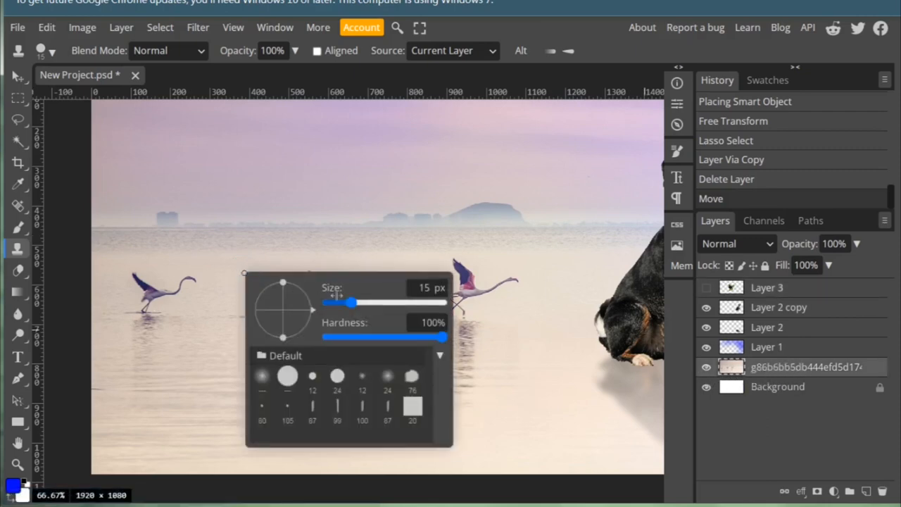
click(374, 302)
click(334, 335)
drag(333, 336, 328, 337)
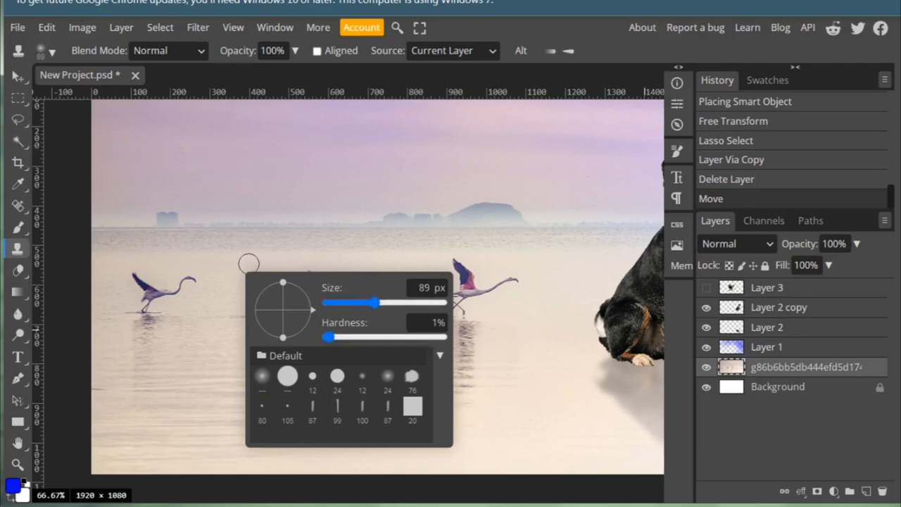
drag(378, 305, 377, 303)
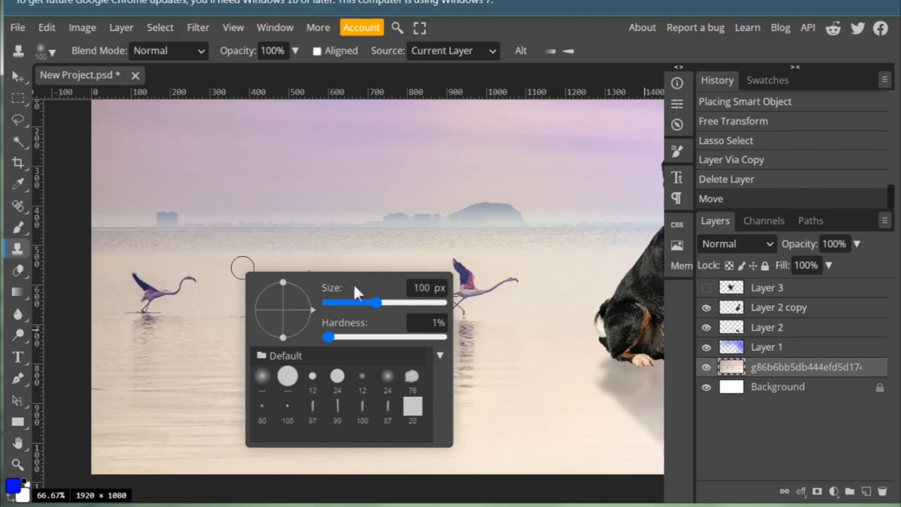
Try to clone clear water over the leftmost flamingo and its feet directly on the flamingo photo layer.
click(222, 283)
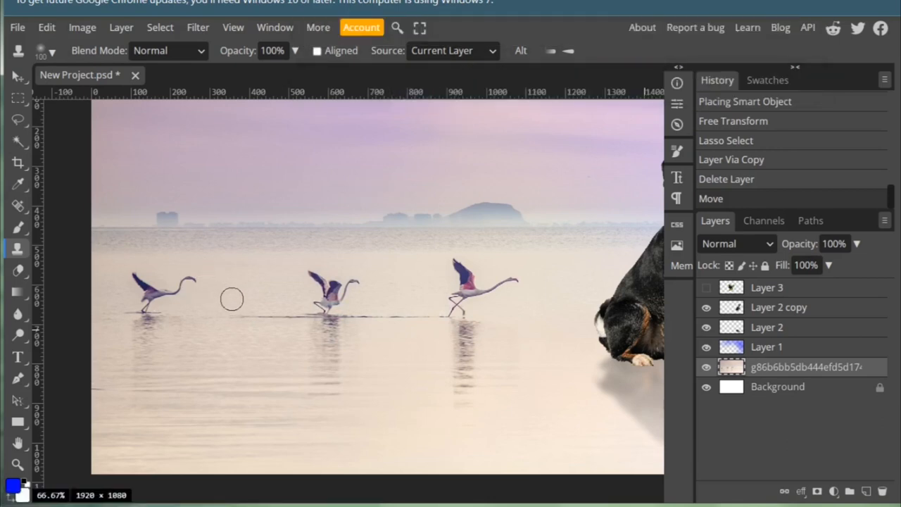
key(alt)
mouse_move(192, 278)
mouse_down()
mouse_move(173, 291)
mouse_move(159, 288)
mouse_move(161, 278)
mouse_move(134, 276)
mouse_move(147, 295)
mouse_up()
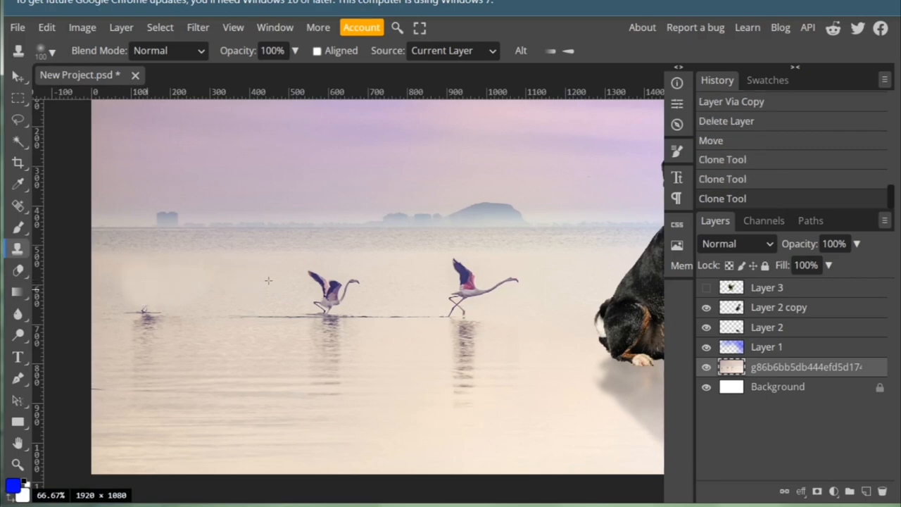
alt+click(212, 316)
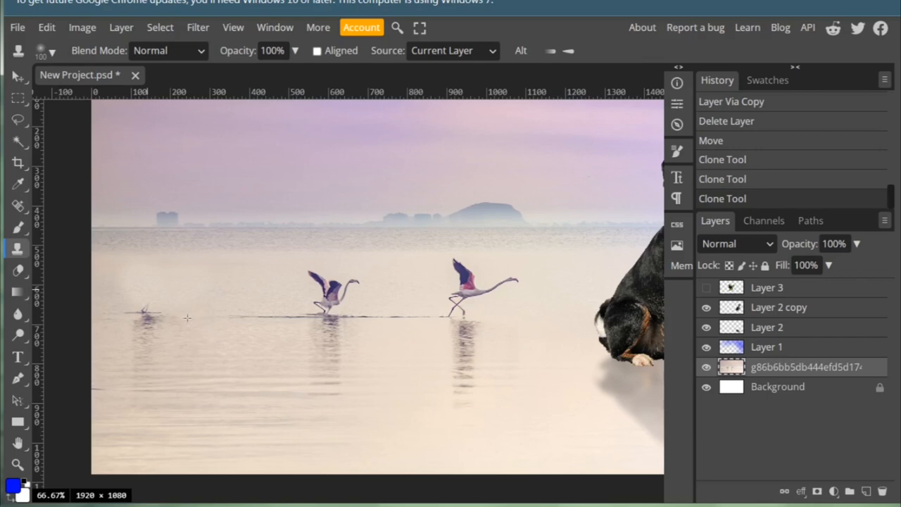
drag(162, 314, 138, 312)
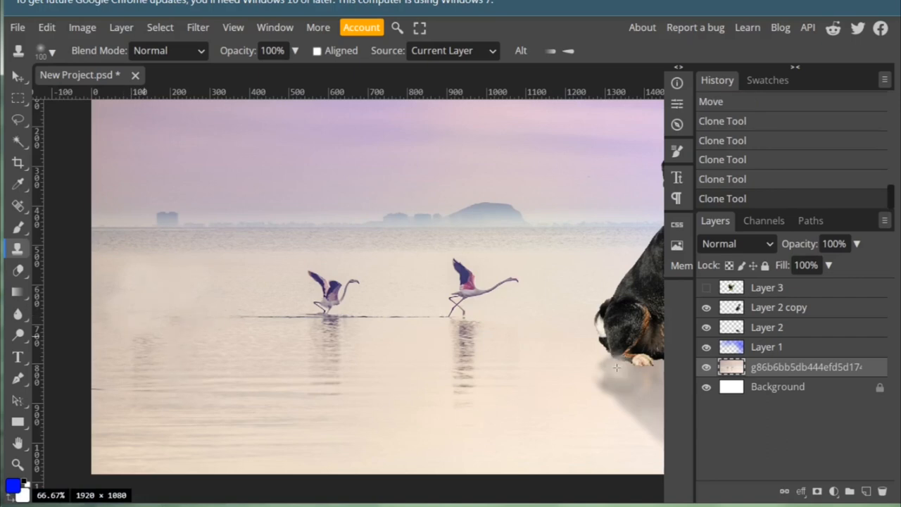
Revert the document to its state before the cloning and hide the blackbird layer, Layer 3, again.
drag(894, 197, 892, 186)
click(732, 143)
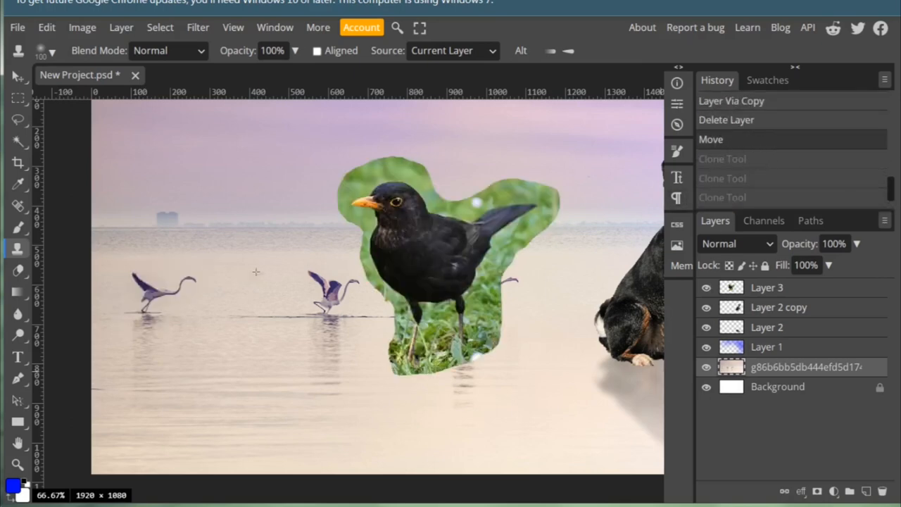
click(707, 287)
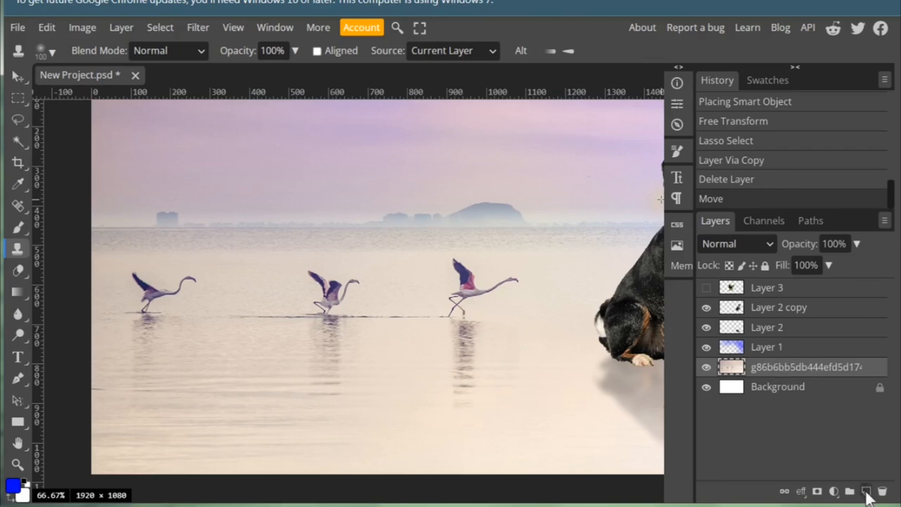
Add an empty layer above the flamingo photo and set the Clone Stamp source to Current & Below.
click(866, 491)
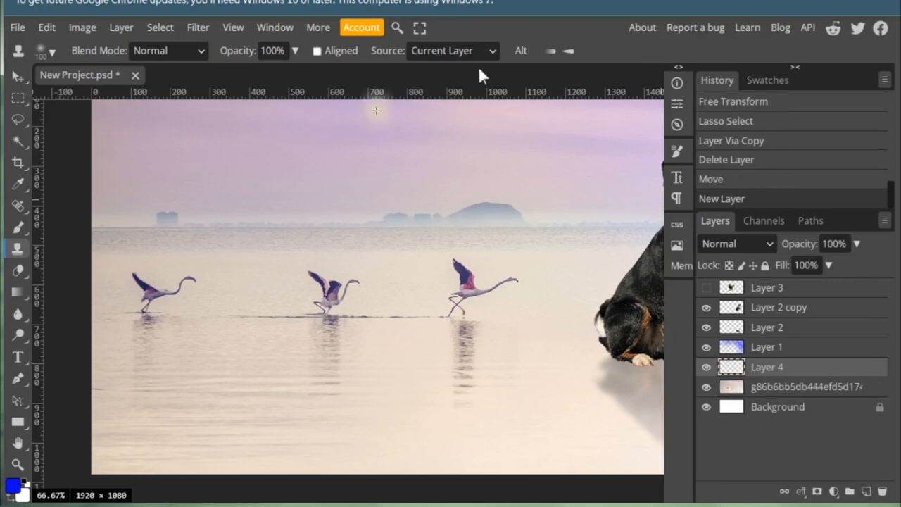
click(488, 49)
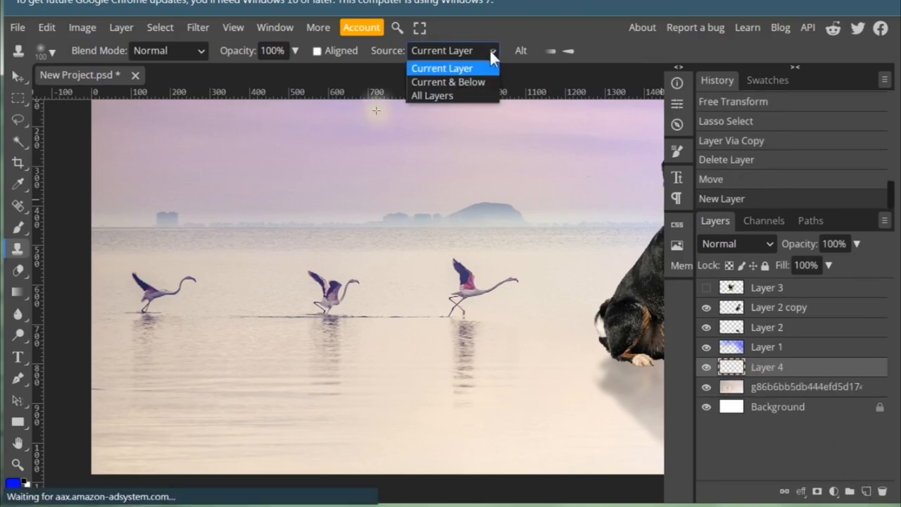
click(451, 83)
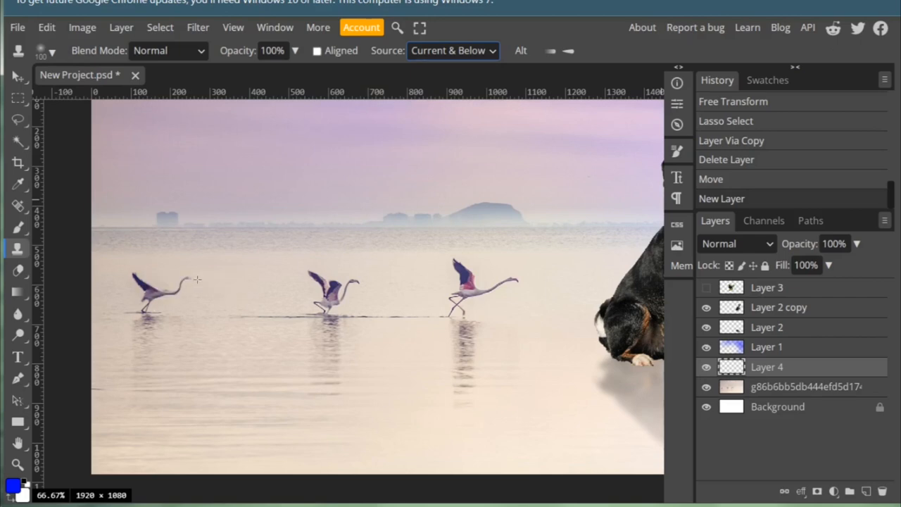
Clone nearby clear water over the leftmost flamingo's neck, body, legs and upper reflection on Layer 4.
drag(181, 281, 179, 280)
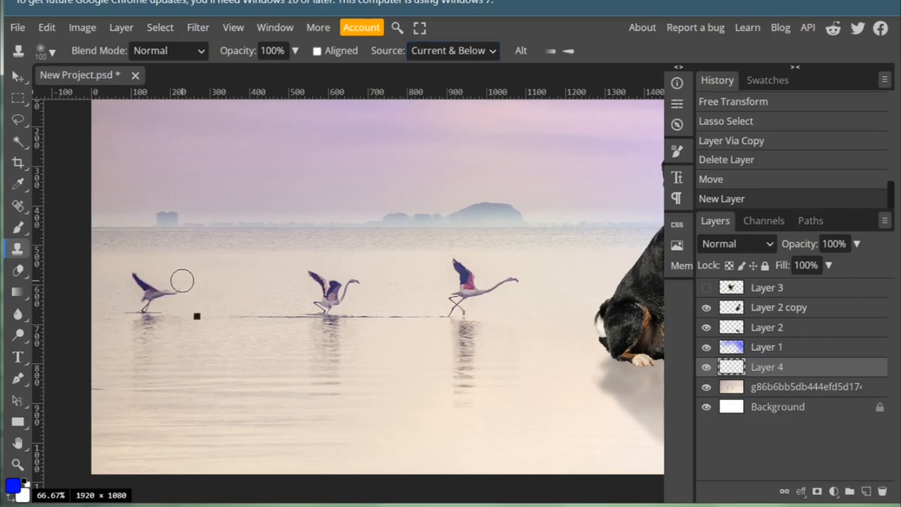
alt+click(243, 288)
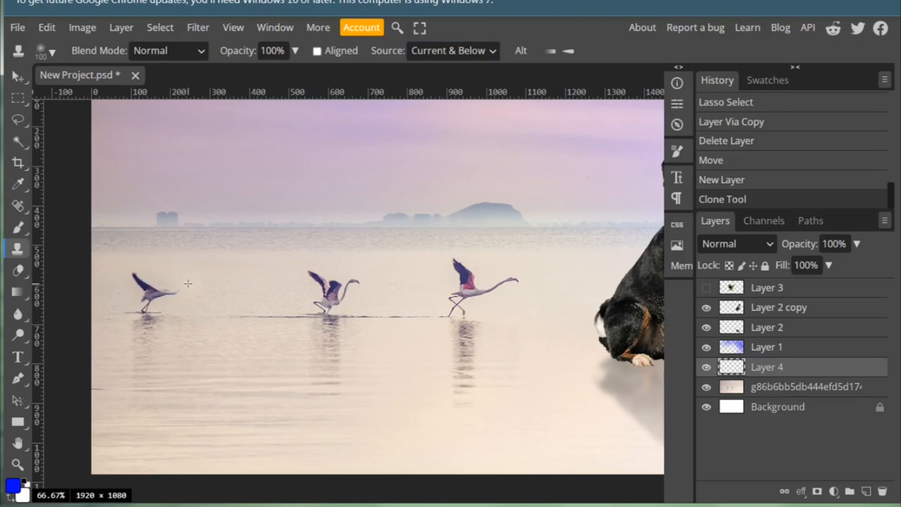
mouse_move(188, 283)
mouse_down()
mouse_move(215, 285)
mouse_move(196, 302)
mouse_move(136, 279)
mouse_move(148, 290)
mouse_move(146, 311)
mouse_move(207, 310)
mouse_move(138, 310)
mouse_move(156, 309)
mouse_move(142, 325)
mouse_move(153, 333)
mouse_move(159, 311)
mouse_move(106, 317)
mouse_up()
alt+click(208, 312)
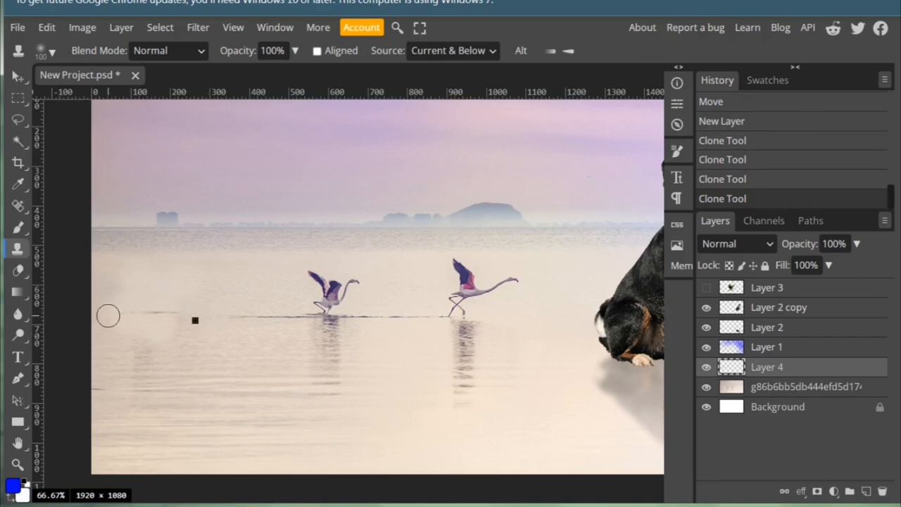
Compare the lake with and without the cloned patches by switching Layer 4's visibility off and on.
click(707, 367)
click(707, 369)
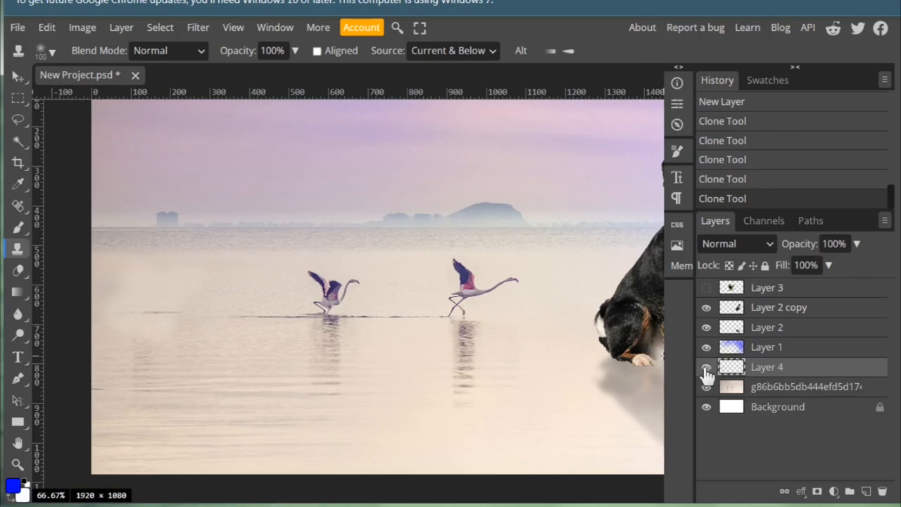
click(707, 369)
click(707, 368)
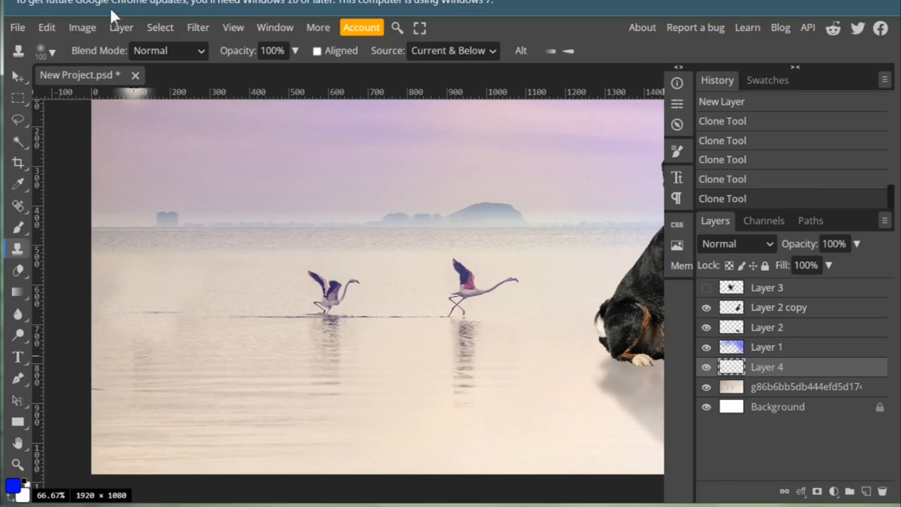
Darken the cloned patches on Layer 4 slightly with a Levels adjustment, setting the midtone value to 0.88.
click(119, 28)
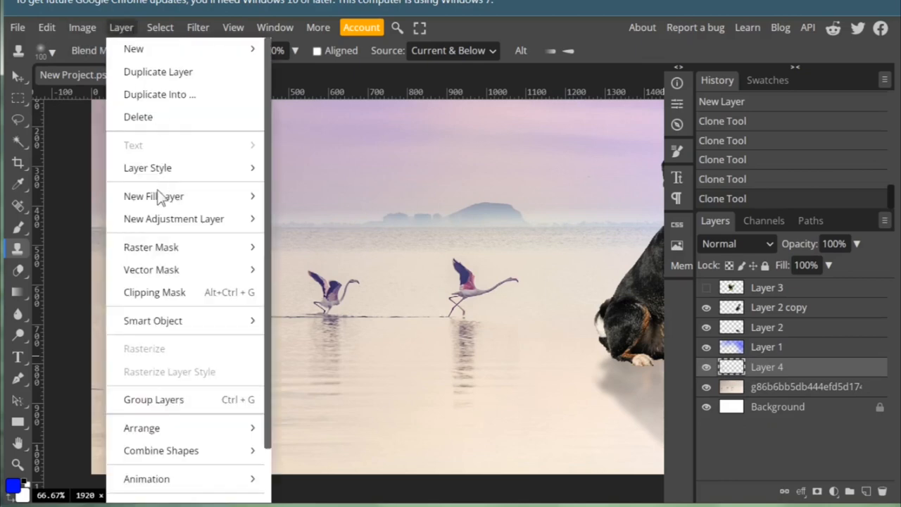
mouse_move(86, 31)
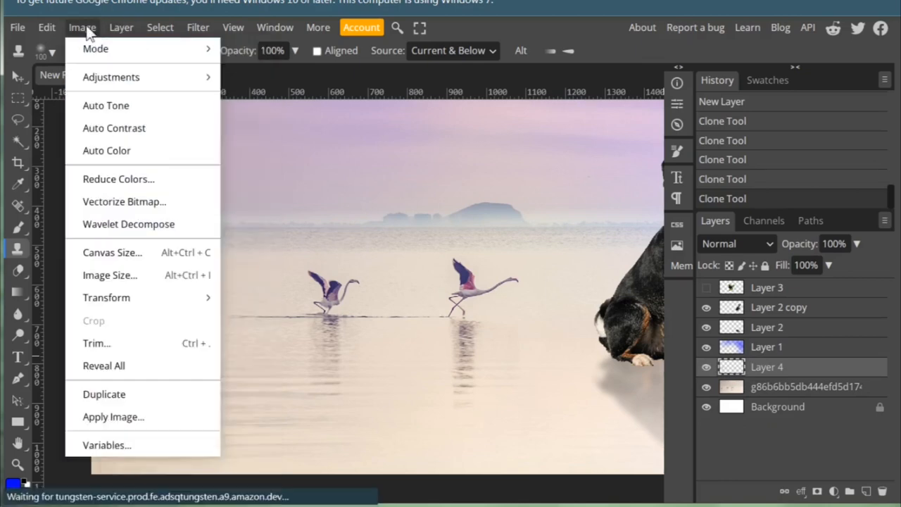
mouse_move(145, 79)
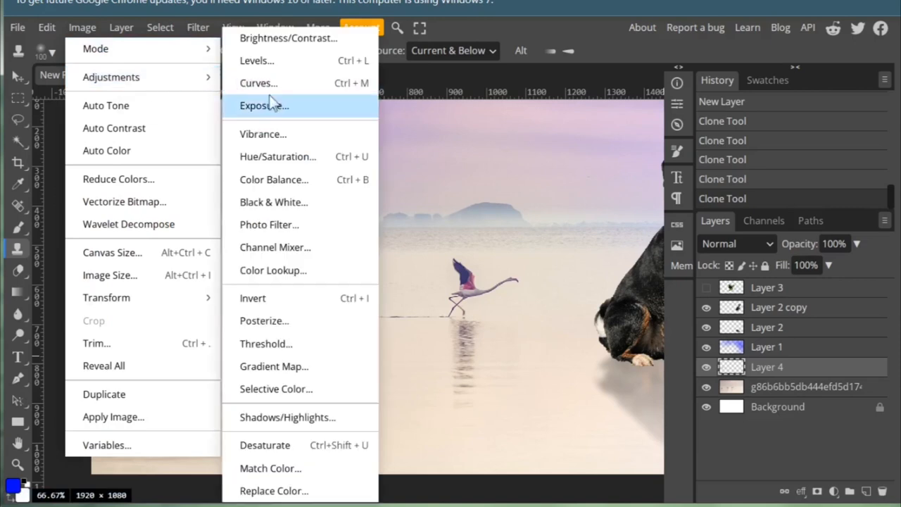
click(274, 64)
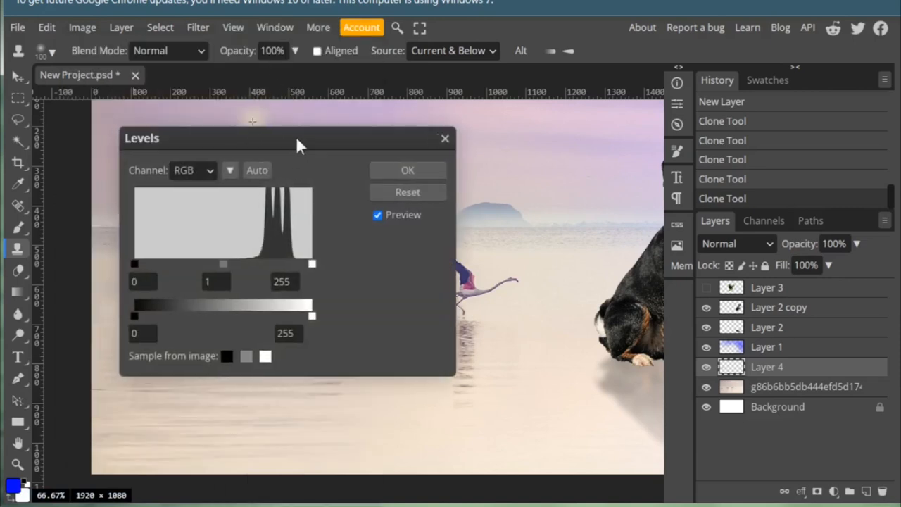
drag(296, 137, 510, 138)
mouse_move(433, 267)
mouse_down()
mouse_move(419, 265)
mouse_move(448, 266)
mouse_move(434, 266)
mouse_up()
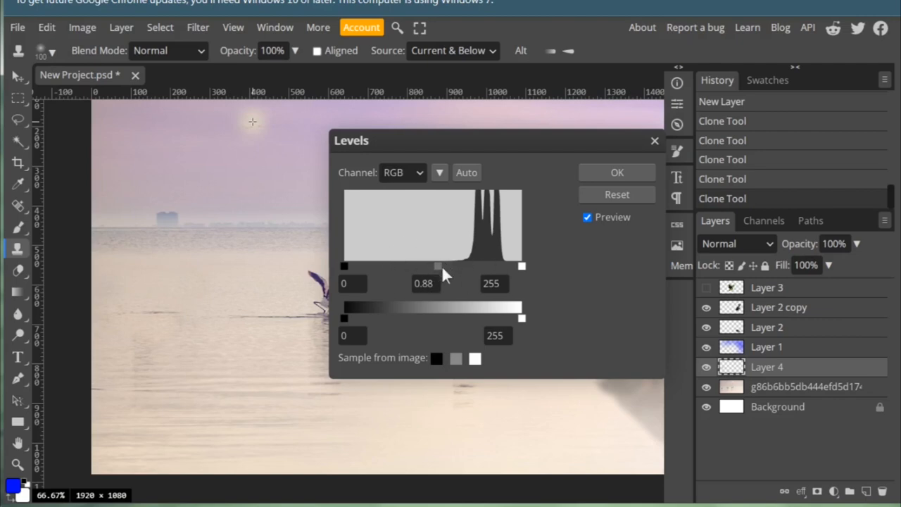
click(613, 173)
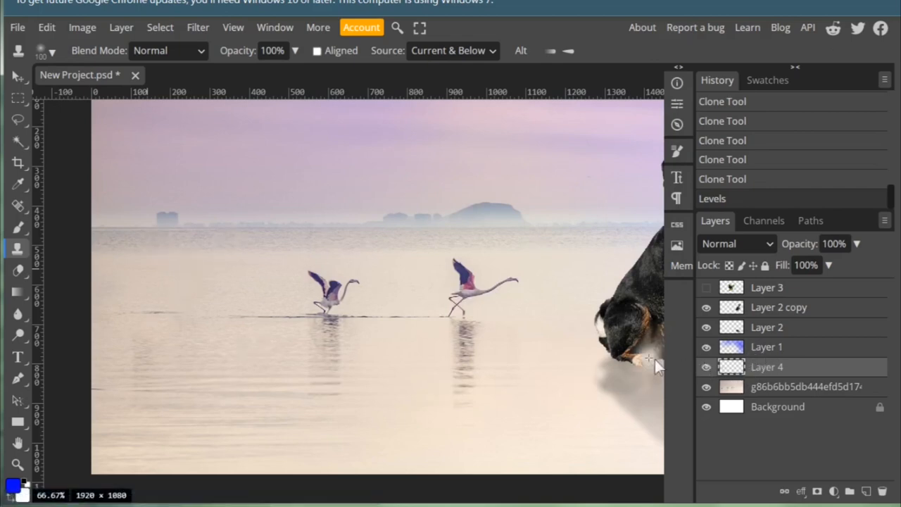
Clone clean water over the leftover waterline streak where the leftmost flamingo stood.
alt+click(211, 311)
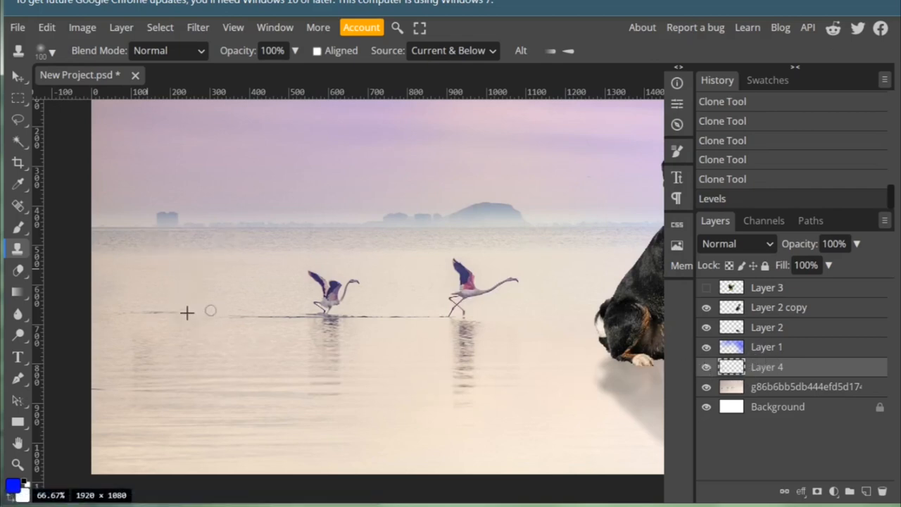
drag(173, 312, 106, 314)
alt+click(180, 305)
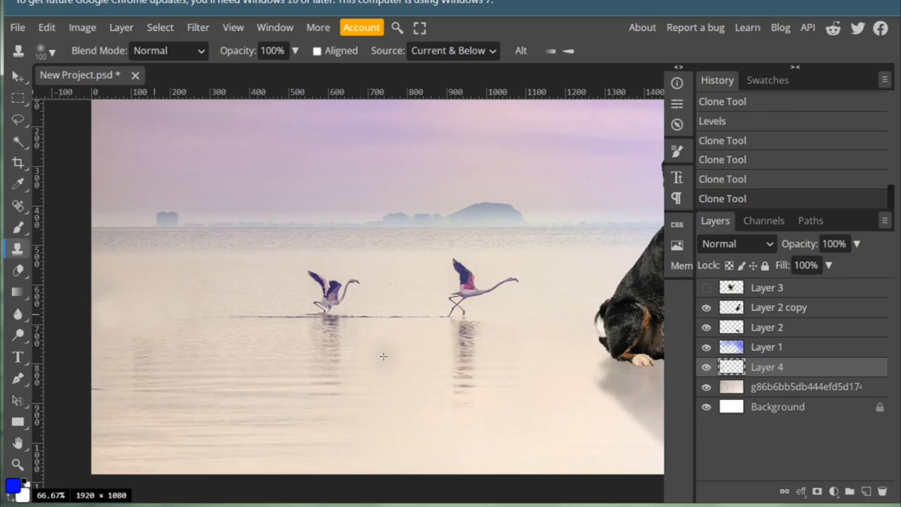
drag(485, 307, 438, 325)
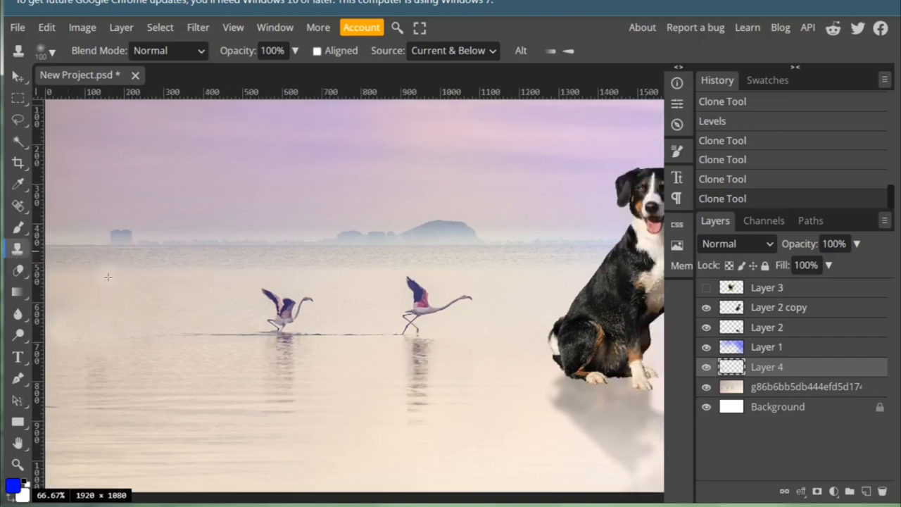
drag(185, 334, 306, 332)
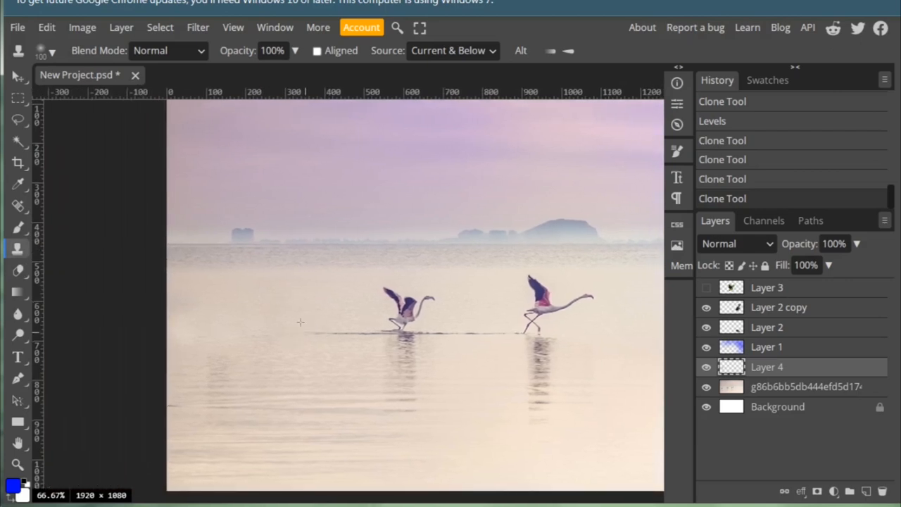
drag(515, 362, 366, 368)
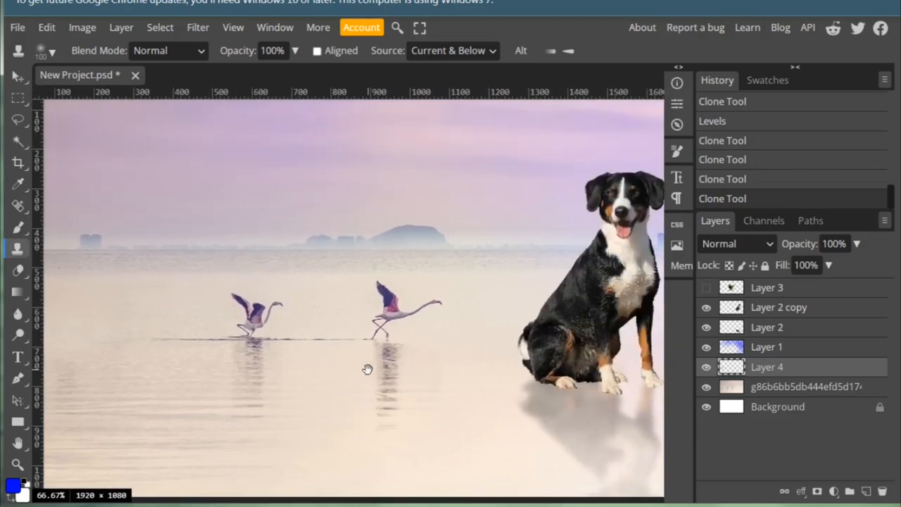
scroll(398, 358, down, 1)
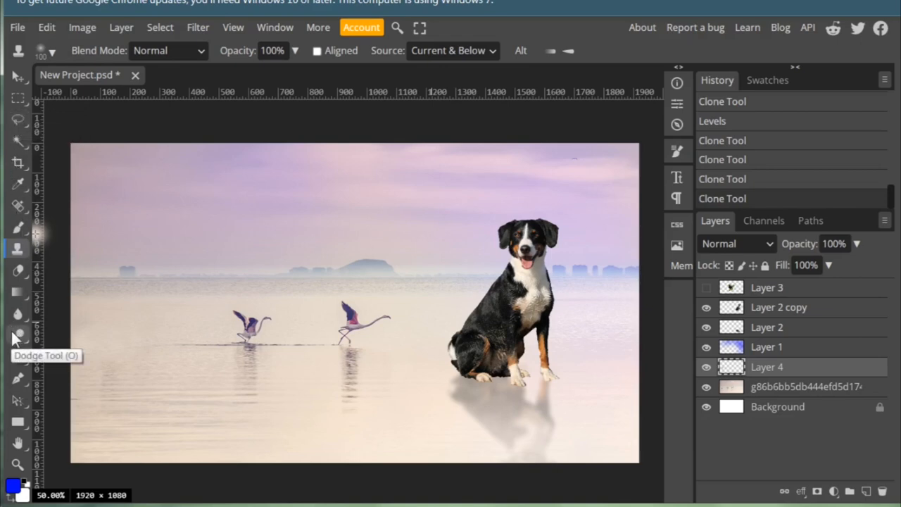
Try a Color Balance shadows shift of -49 on Magenta - Green for the flamingo photo layer alone, and discard it.
click(766, 391)
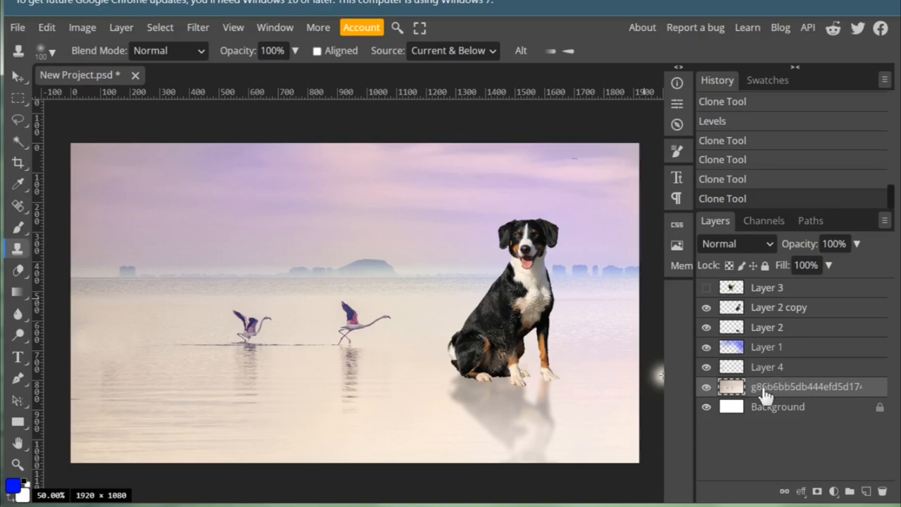
click(82, 28)
mouse_move(169, 85)
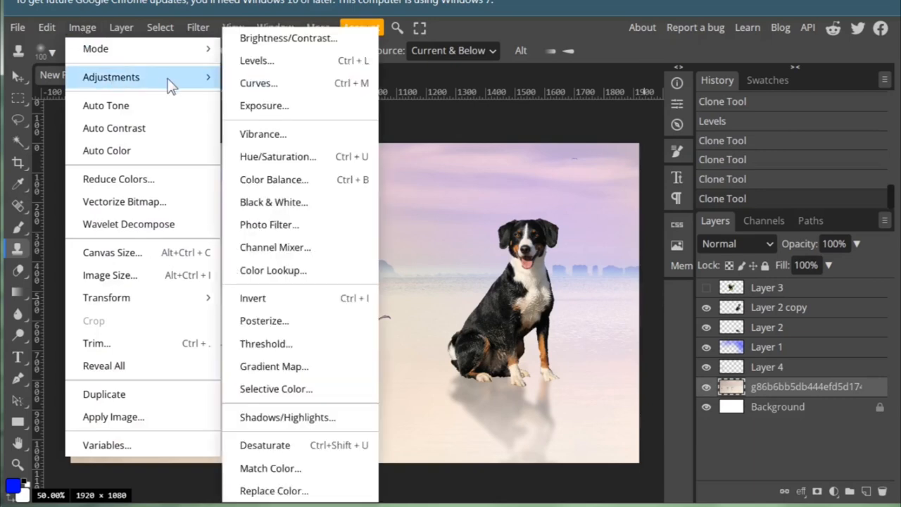
click(295, 181)
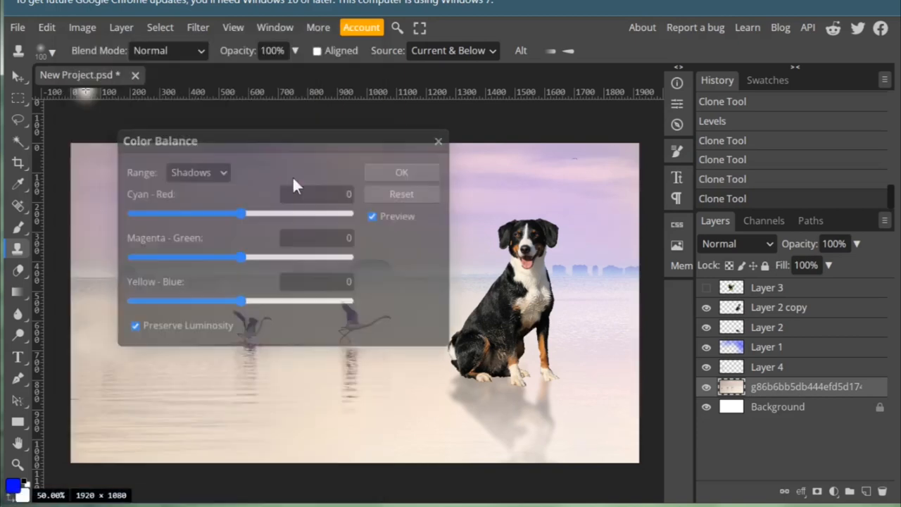
drag(280, 146, 667, 196)
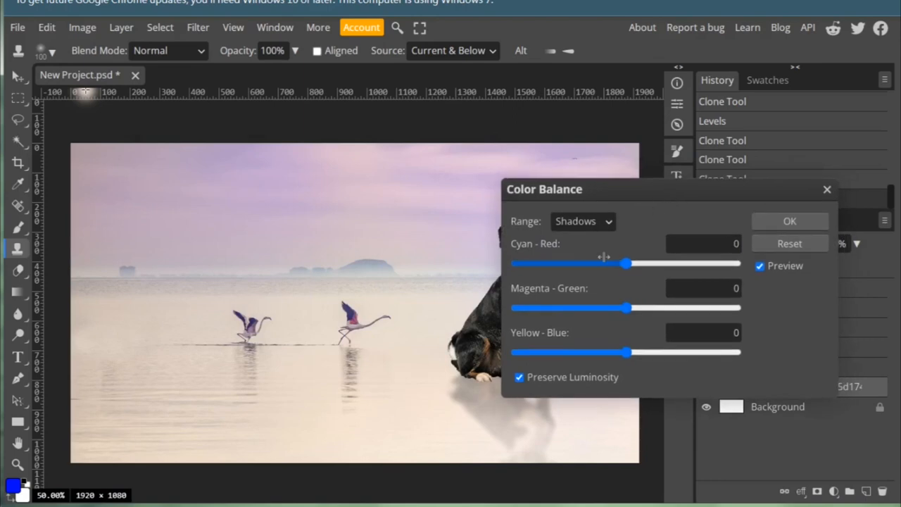
drag(595, 311, 561, 308)
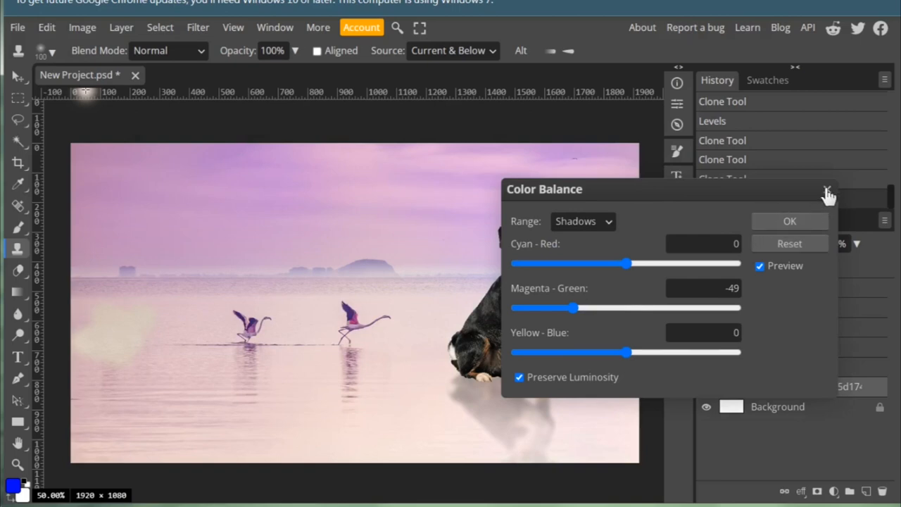
click(786, 247)
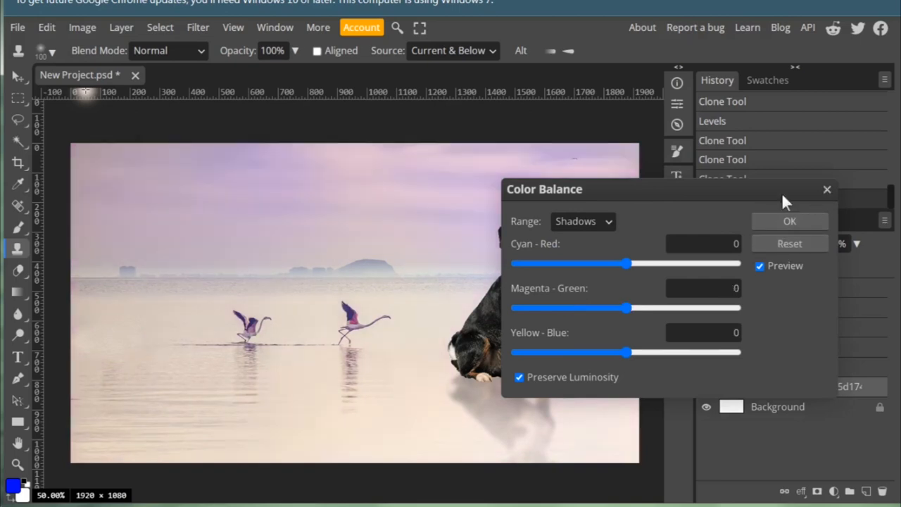
click(828, 191)
Merge Layer 4 with the flamingo photo layer beneath it and check the merged layer by switching its visibility off and on.
click(772, 369)
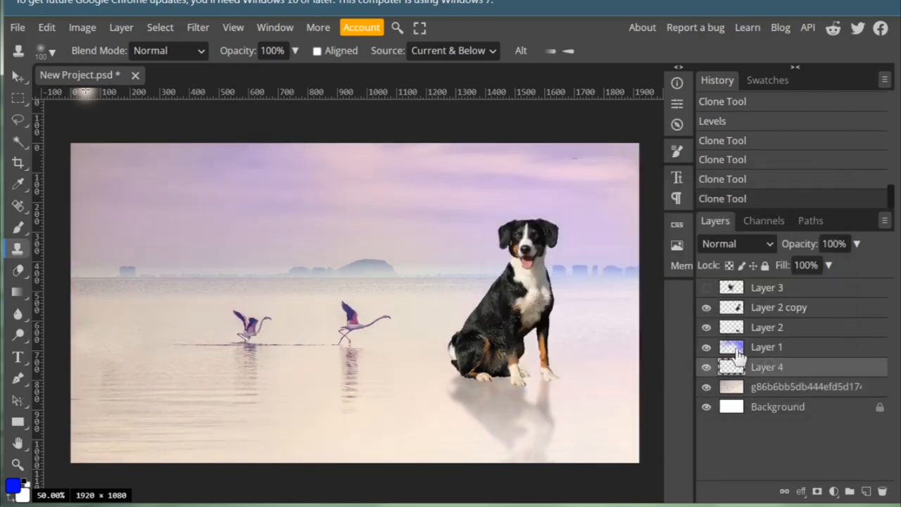
shift+click(770, 392)
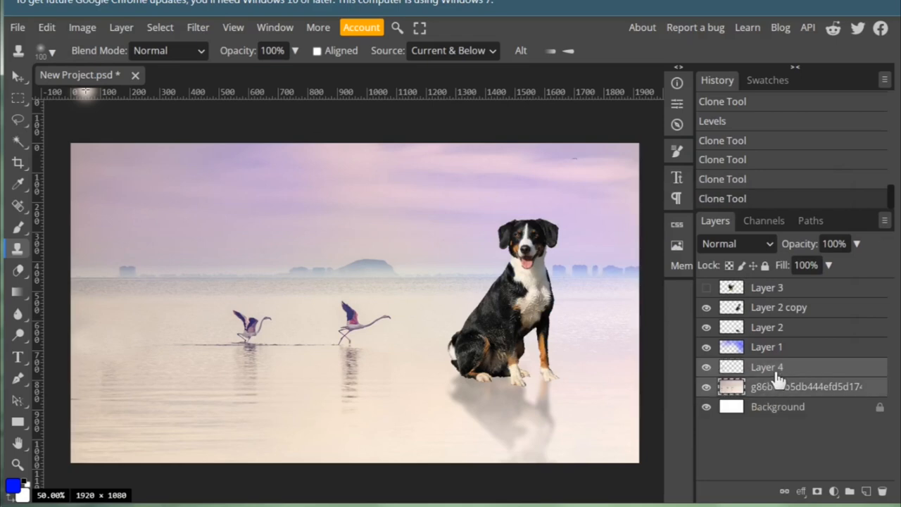
click(118, 27)
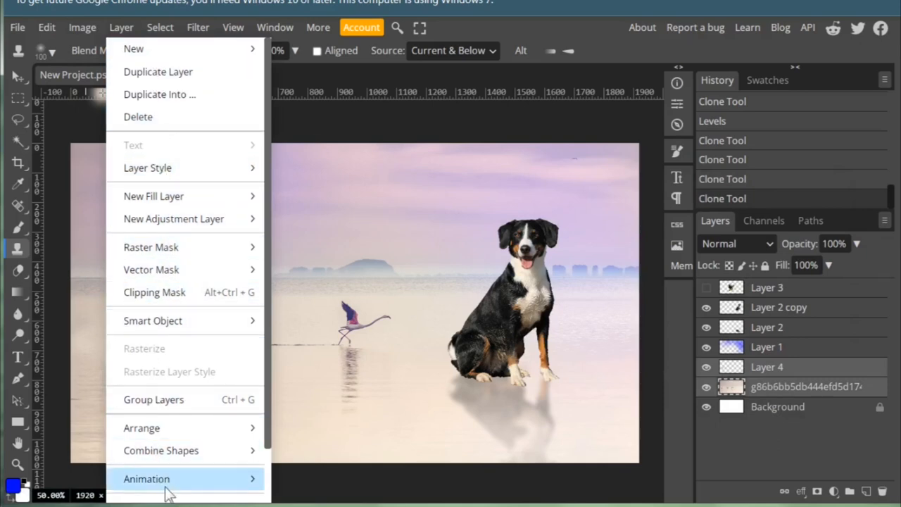
scroll(265, 397, down, 1)
scroll(265, 398, down, 1)
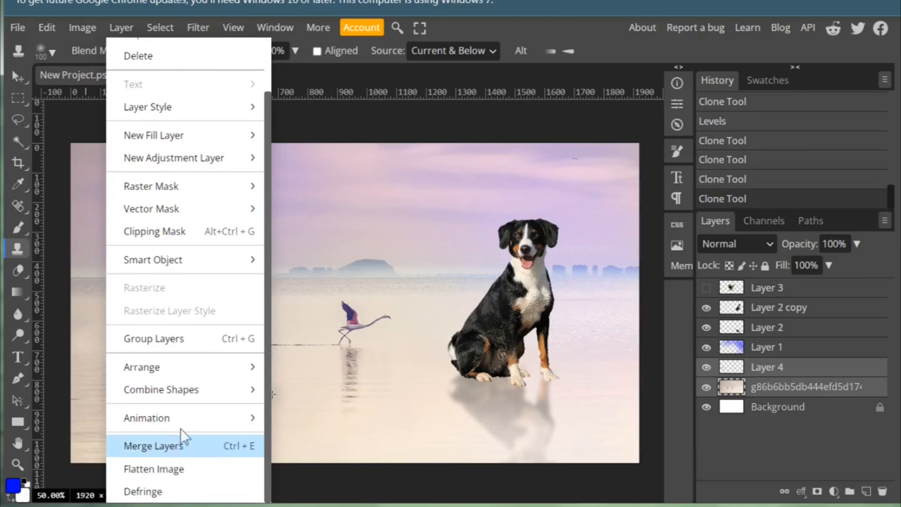
click(162, 446)
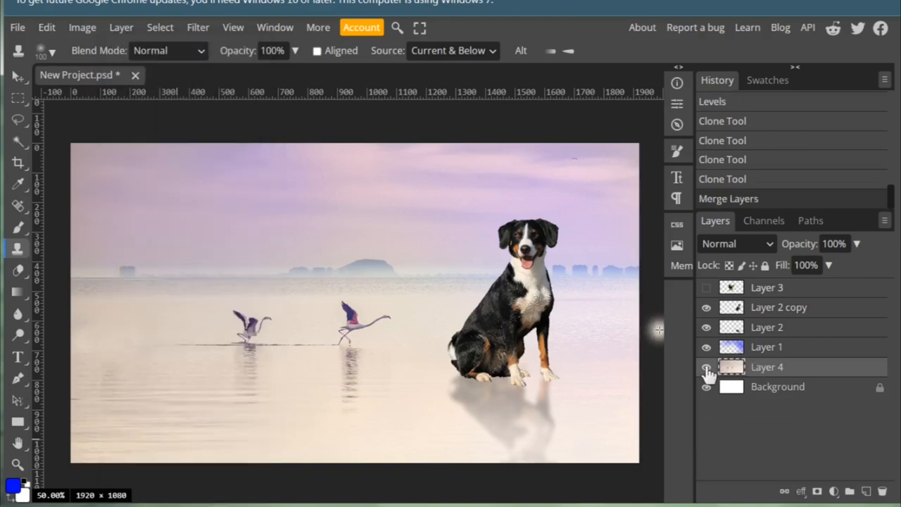
click(706, 367)
click(706, 367)
Deepen the merged lake layer's contrast with a Levels adjustment, setting the midtone to 0.57 and the input white point to 244.
click(82, 28)
mouse_move(134, 78)
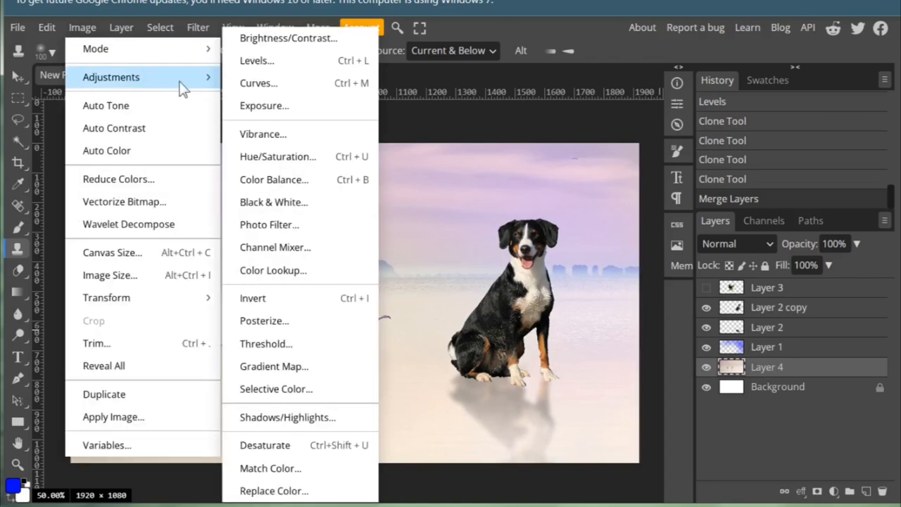
click(280, 63)
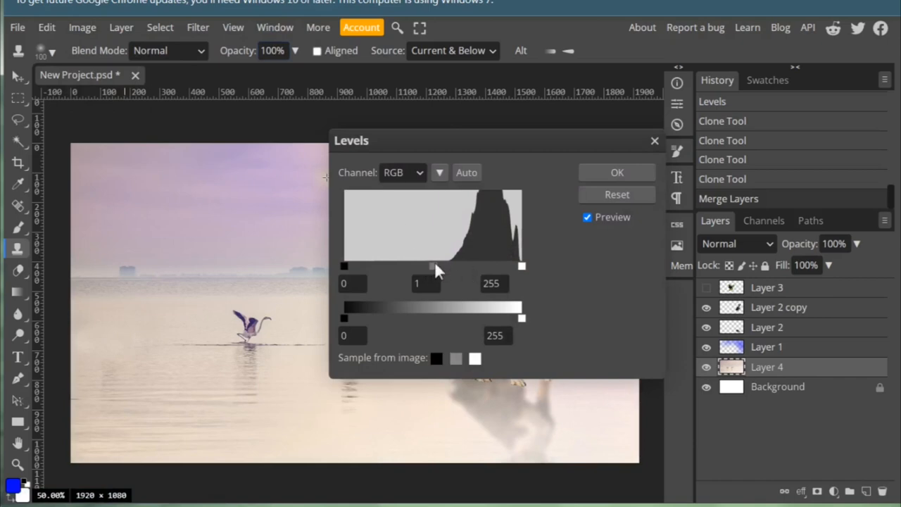
drag(432, 266, 454, 266)
drag(543, 141, 807, 136)
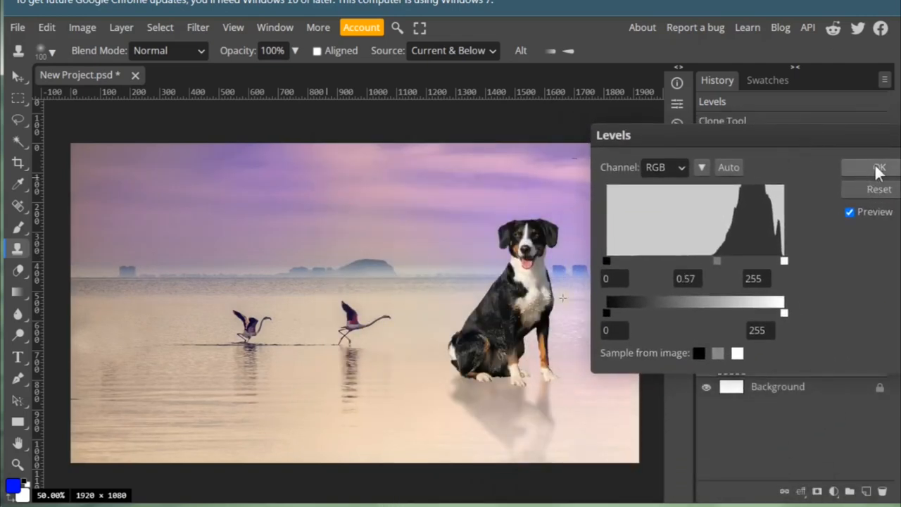
mouse_move(783, 261)
mouse_down()
mouse_move(741, 260)
mouse_move(786, 262)
mouse_move(763, 259)
mouse_move(778, 261)
mouse_up()
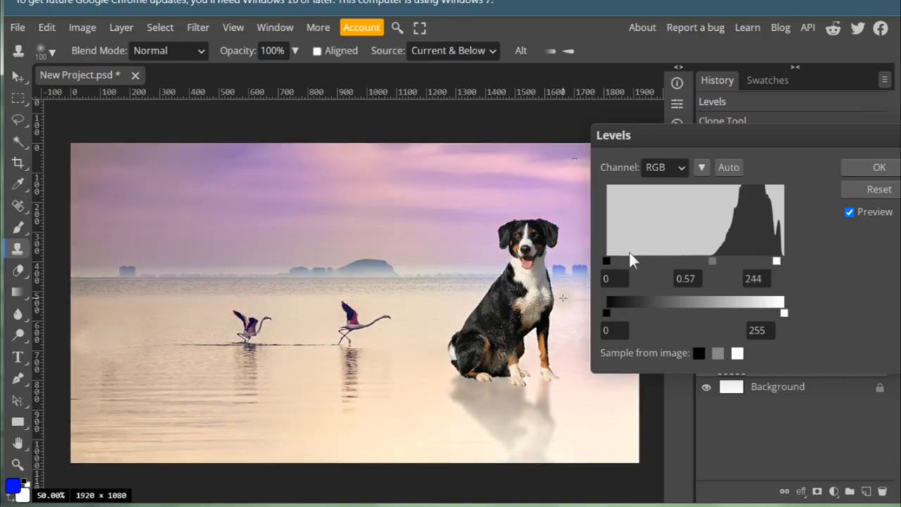
click(873, 167)
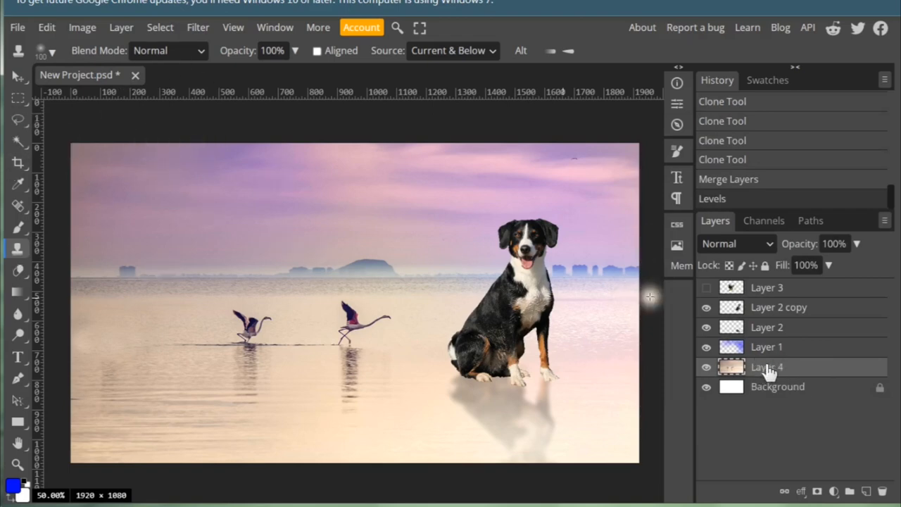
Search the stock gallery for "moon" and place the full moon photo on a black background directly above Layer 2 copy.
click(779, 308)
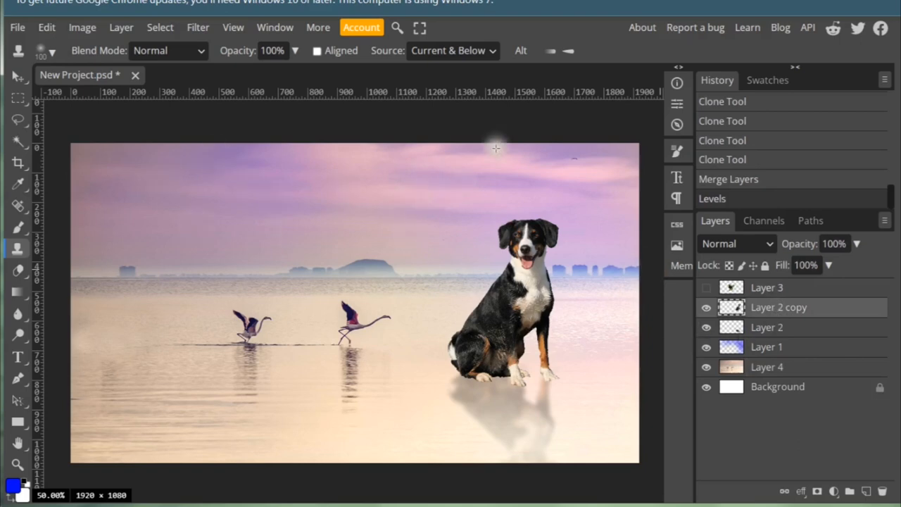
click(677, 246)
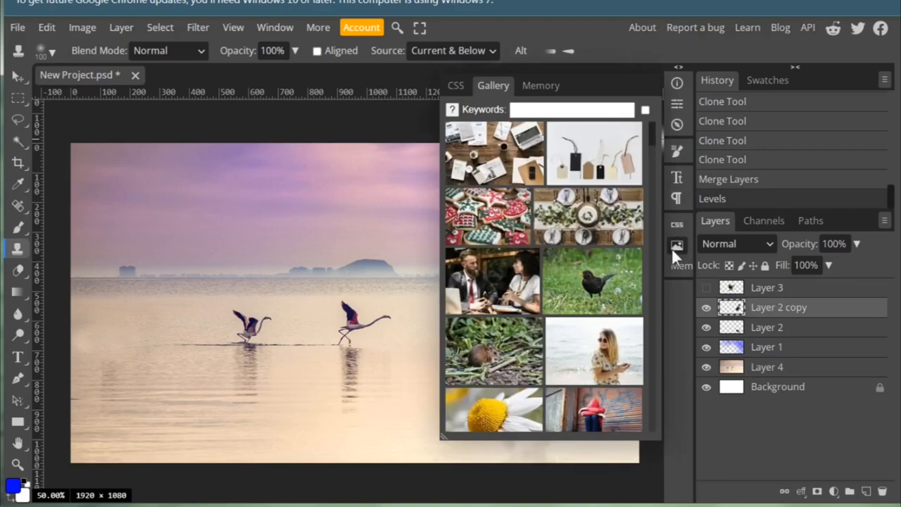
click(541, 111)
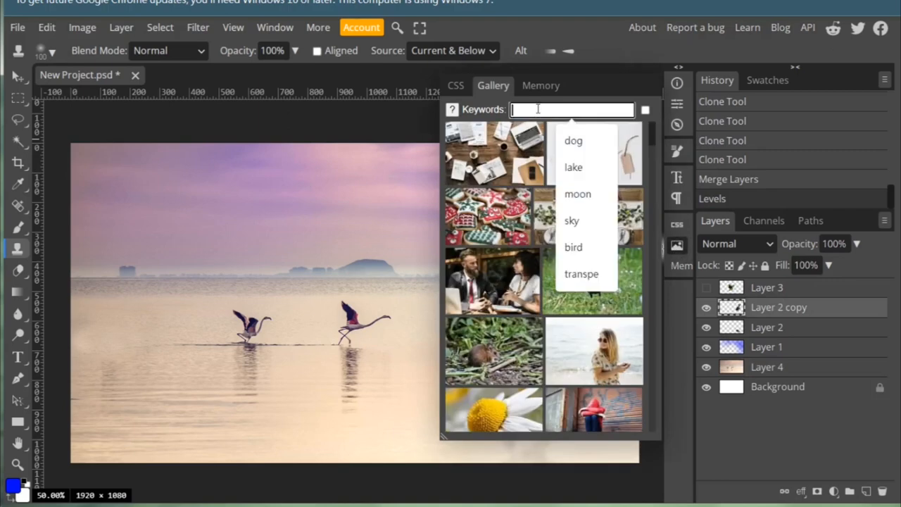
click(579, 195)
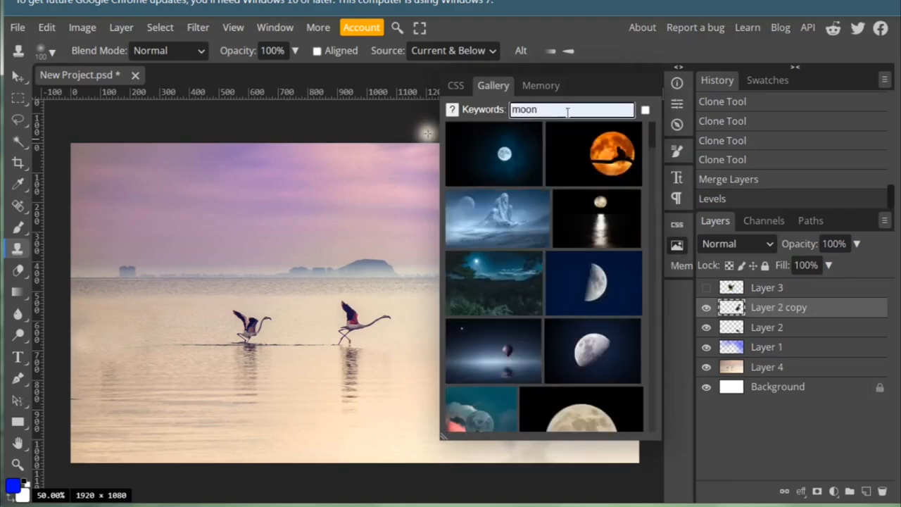
scroll(570, 271, down, 3)
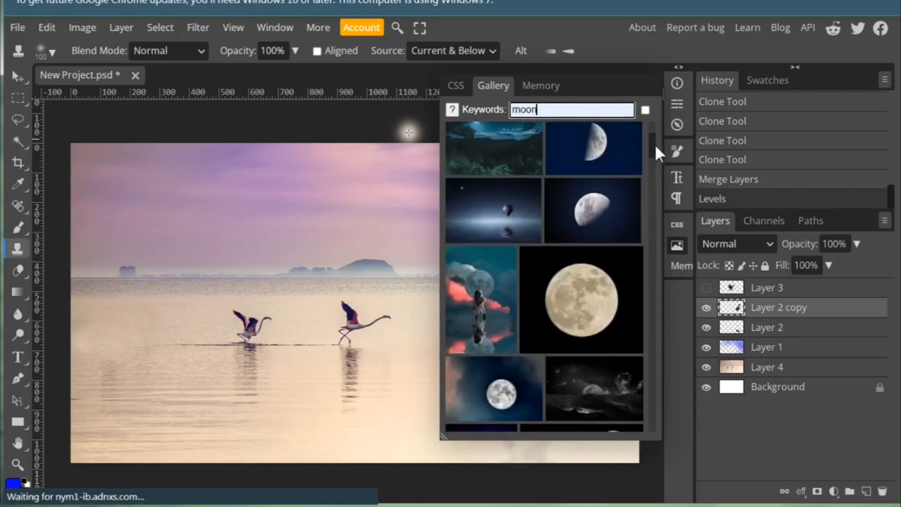
click(571, 268)
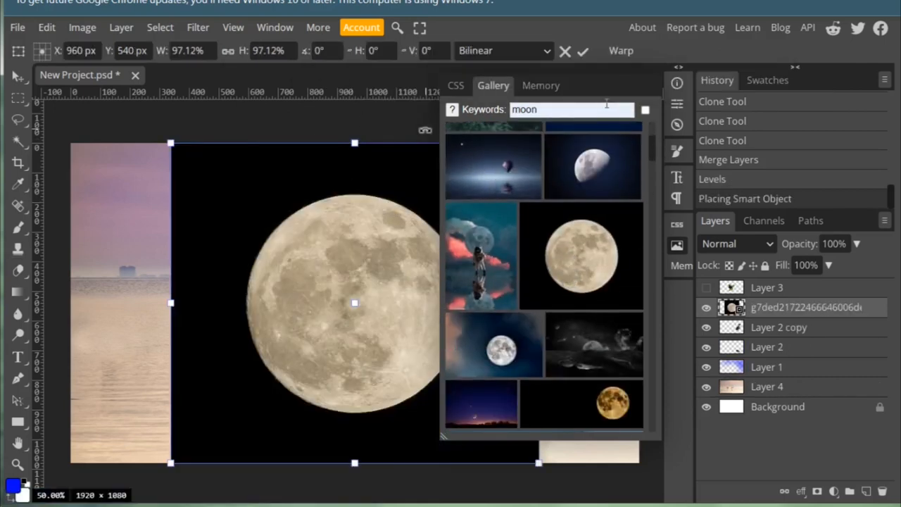
click(678, 244)
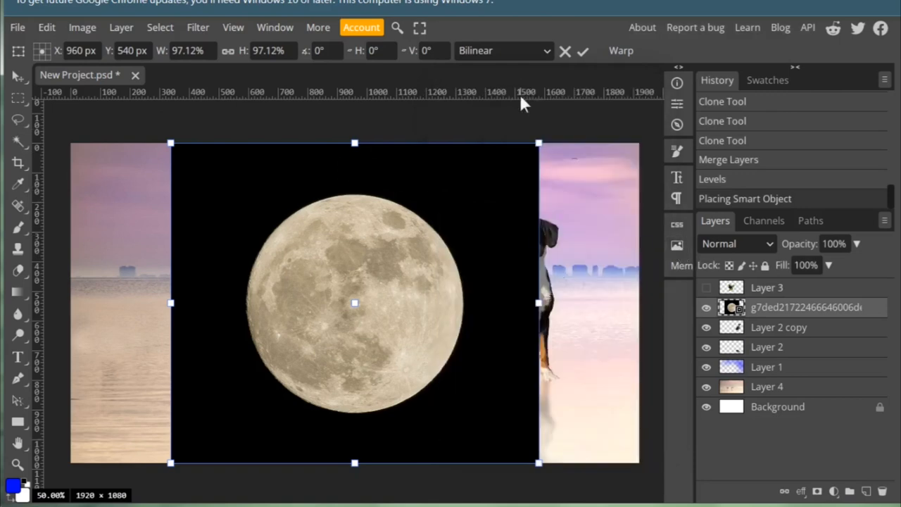
click(583, 51)
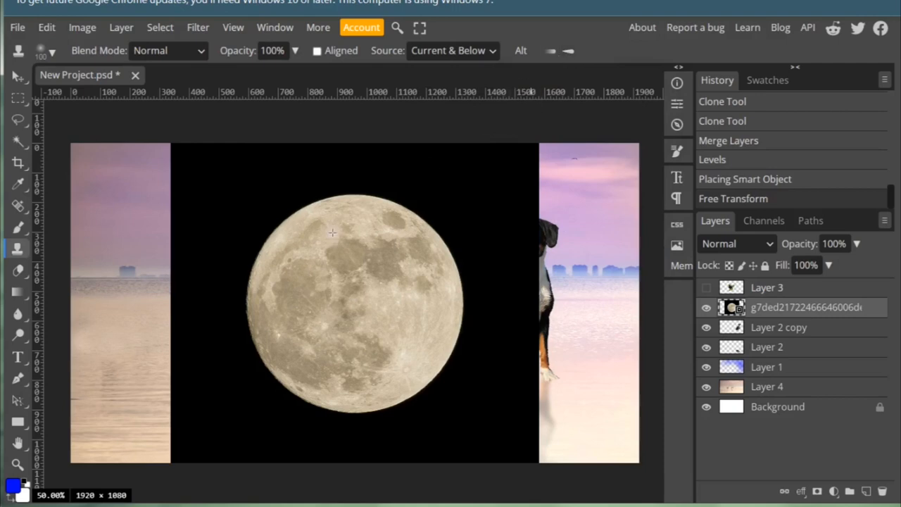
Scale the moon image to about 36% width and 35% height and position it in the sky above the left flamingo.
click(17, 75)
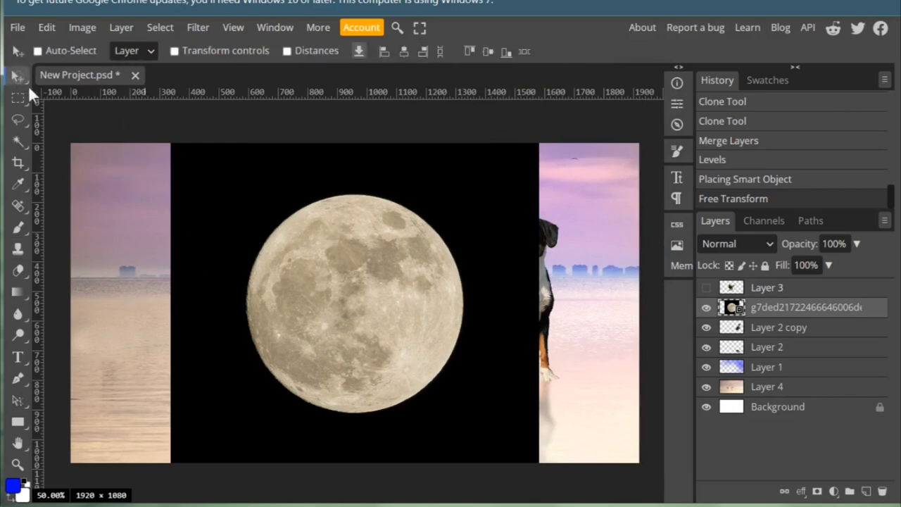
click(174, 50)
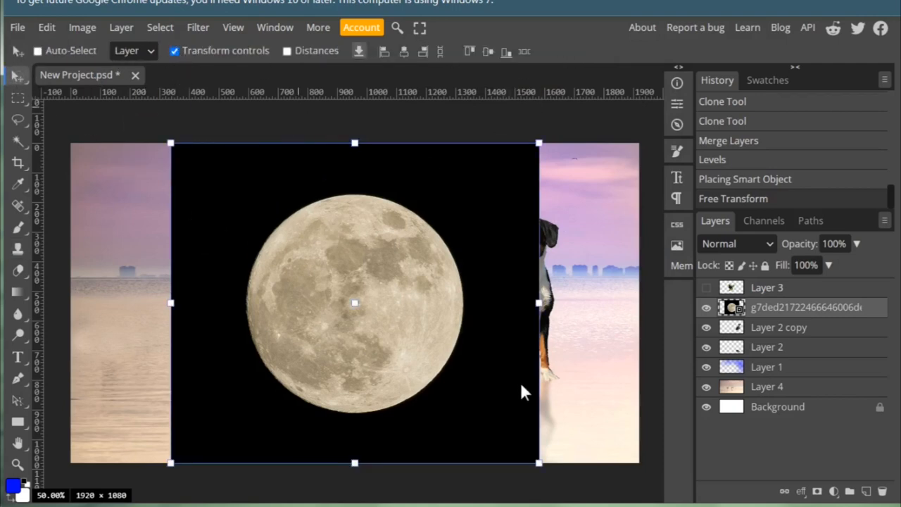
drag(539, 464, 487, 414)
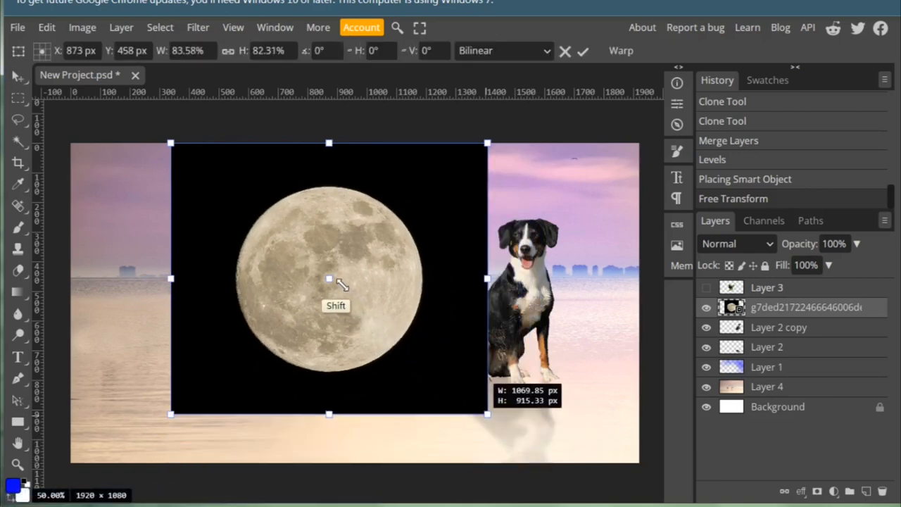
drag(337, 279, 355, 277)
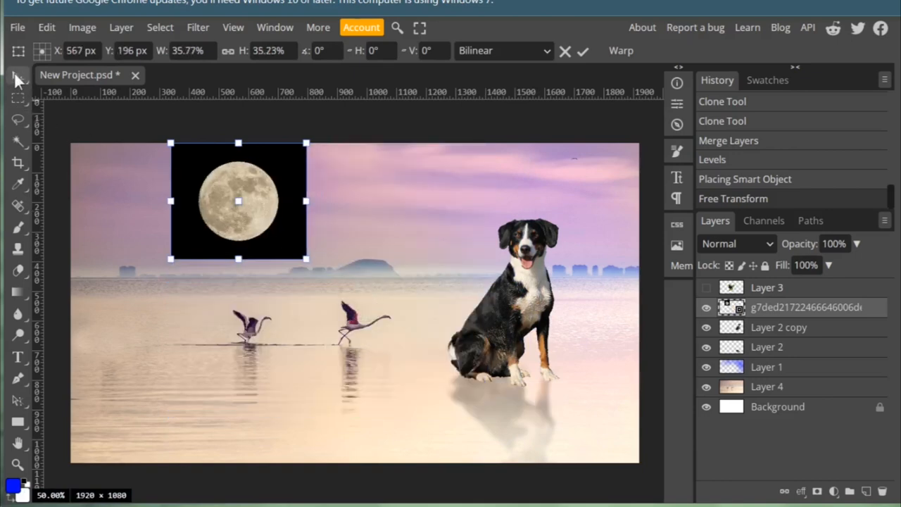
click(583, 51)
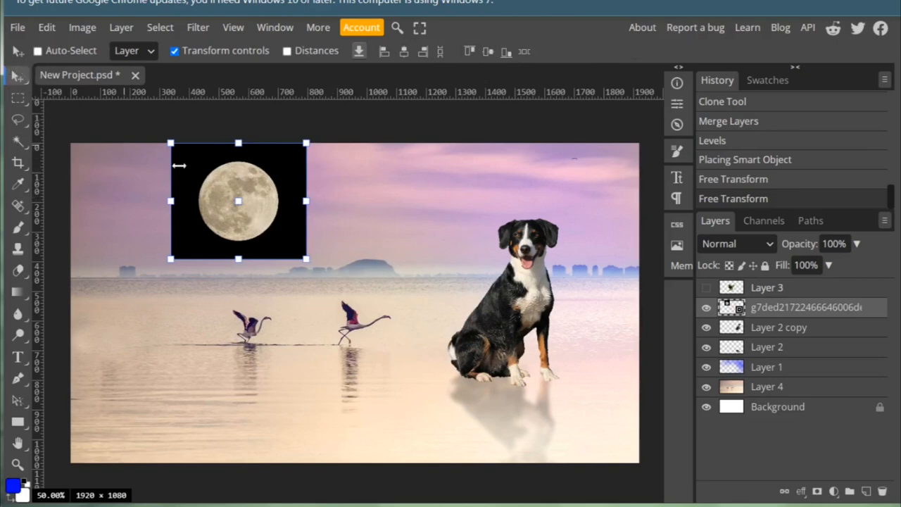
mouse_move(180, 169)
mouse_down()
mouse_move(165, 176)
mouse_move(173, 179)
mouse_up()
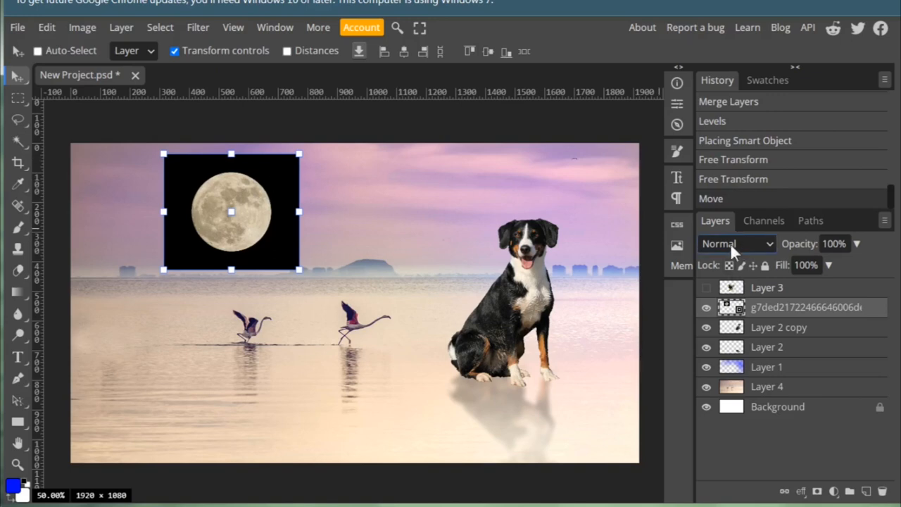
click(174, 50)
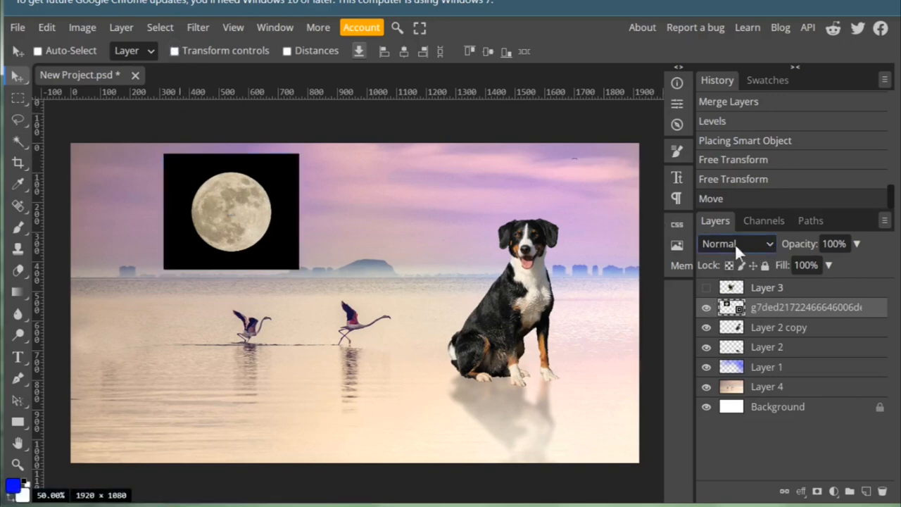
Set the moon layer's blend mode to Screen and nudge the moon slightly up and to the left.
click(765, 242)
scroll(749, 188, down, 1)
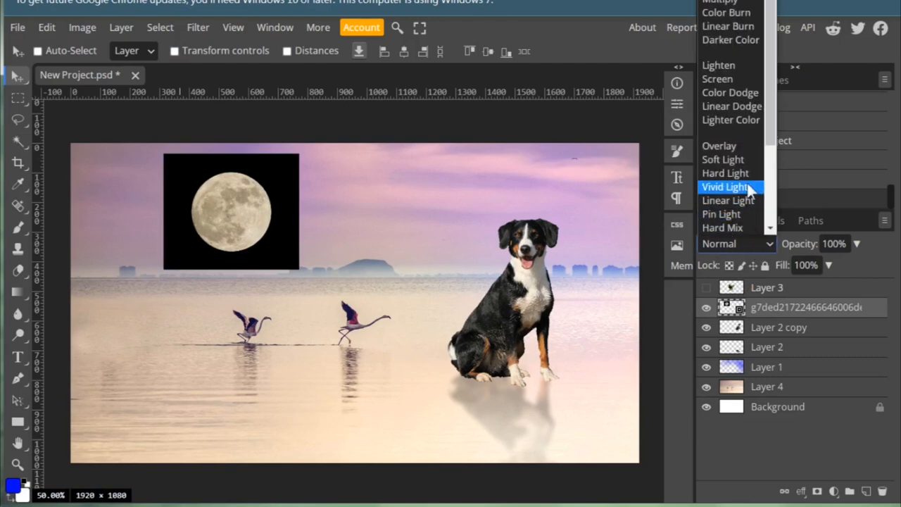
scroll(746, 98, up, 1)
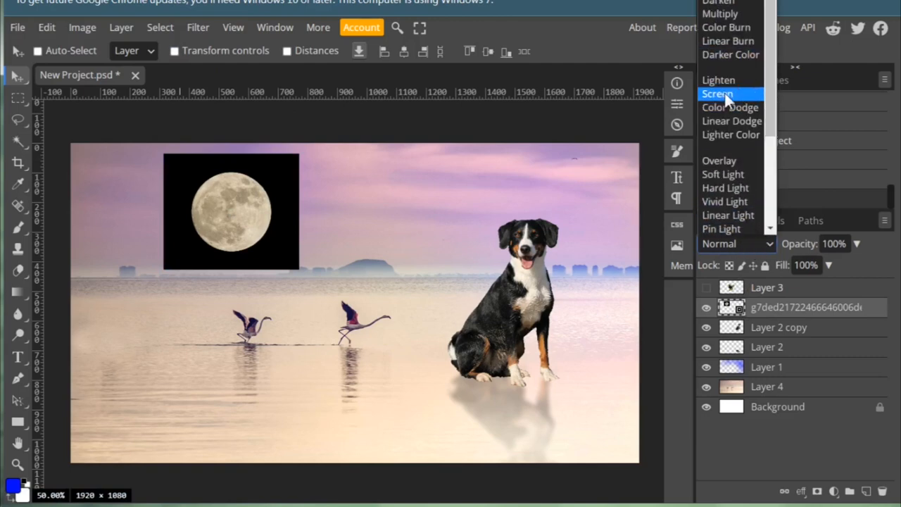
click(718, 94)
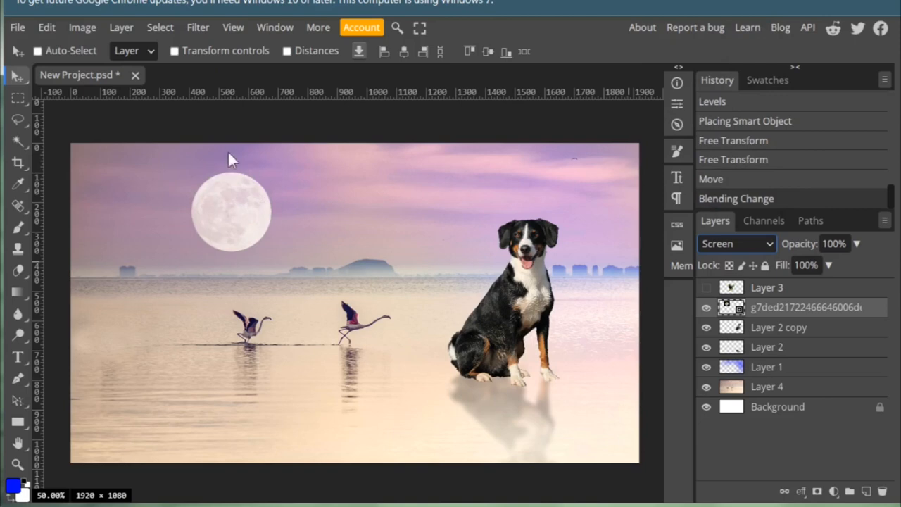
drag(242, 221, 236, 211)
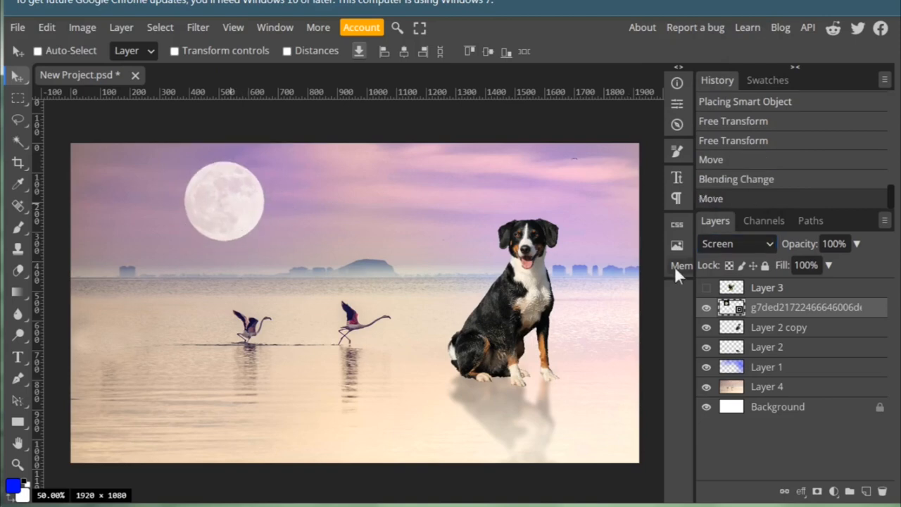
Add contrast to the moon with Levels input black 103 and input white 226, and nudge it slightly higher in the sky.
click(83, 27)
mouse_move(123, 77)
click(285, 61)
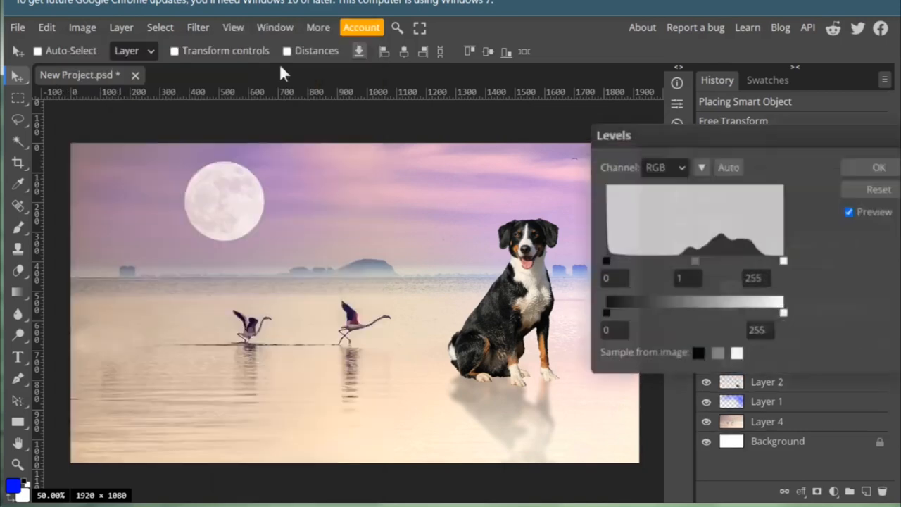
drag(630, 133, 454, 149)
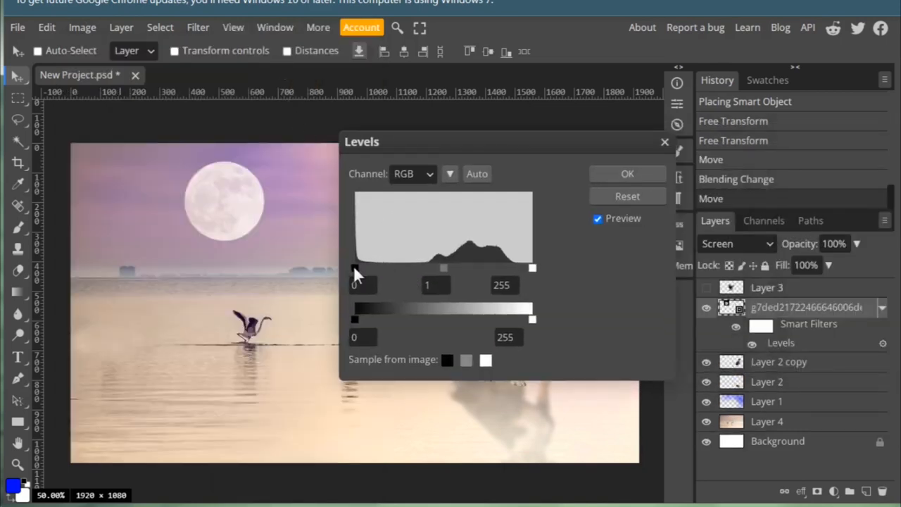
drag(354, 266, 425, 266)
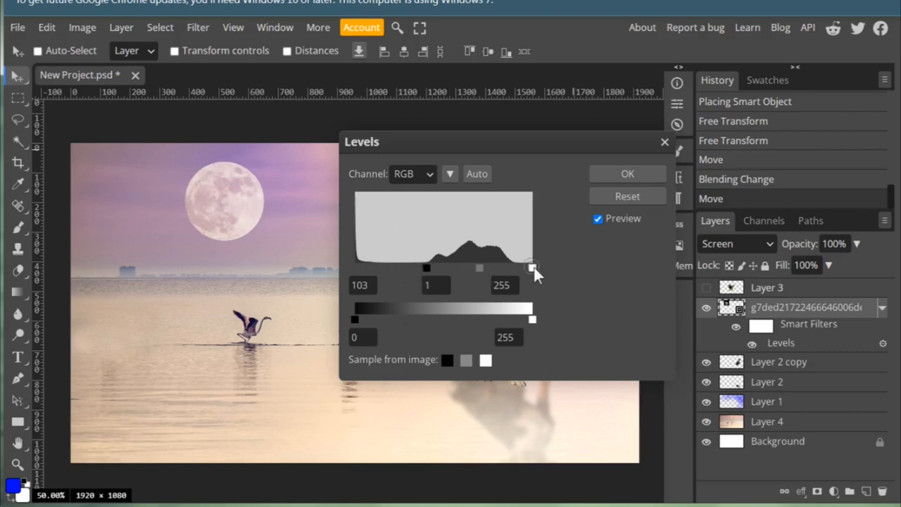
drag(533, 268, 508, 270)
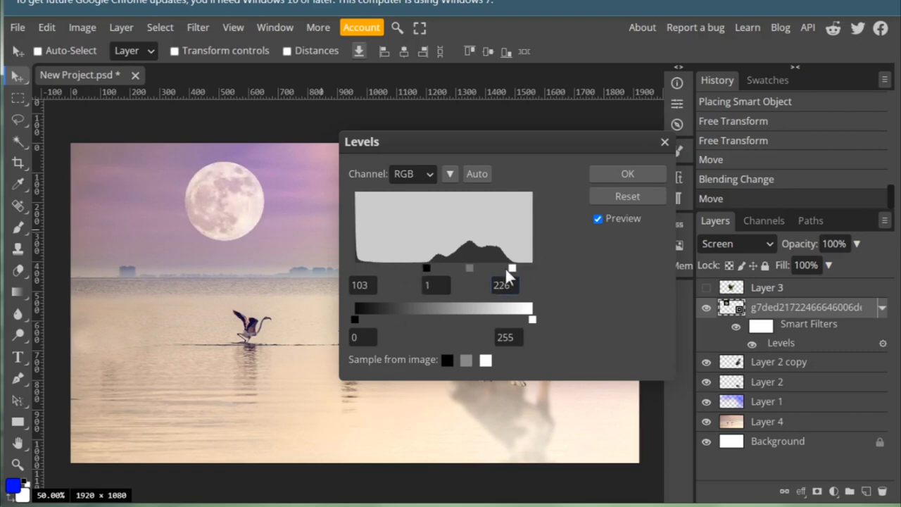
click(615, 173)
drag(247, 232, 246, 225)
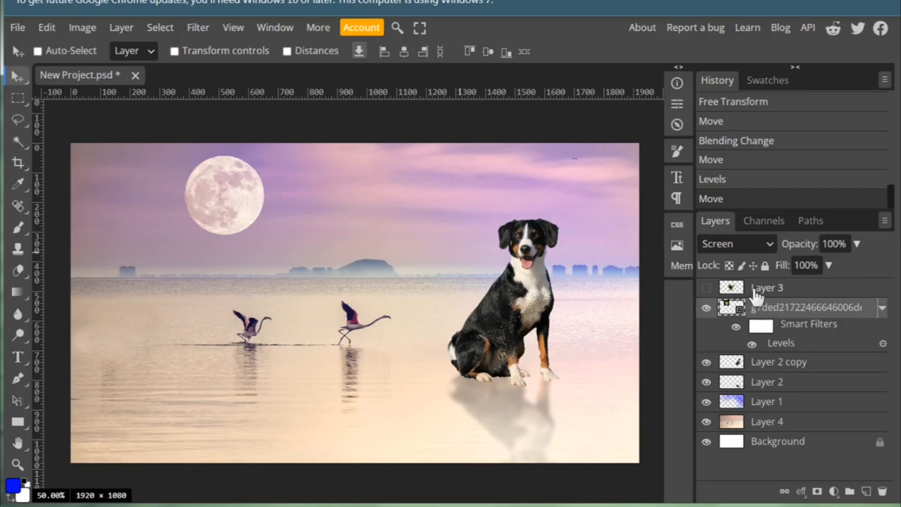
Compare the moon layer in Overlay and Multiply blend modes and restore Screen.
click(761, 243)
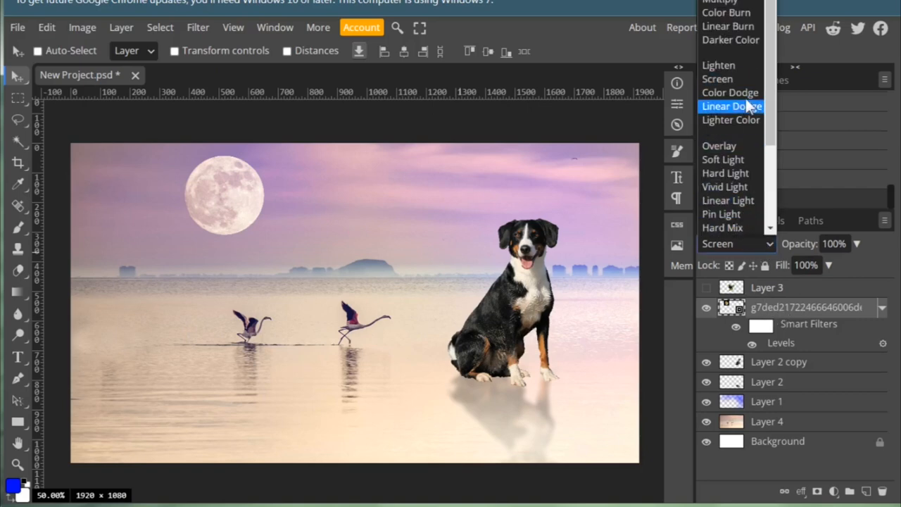
click(727, 146)
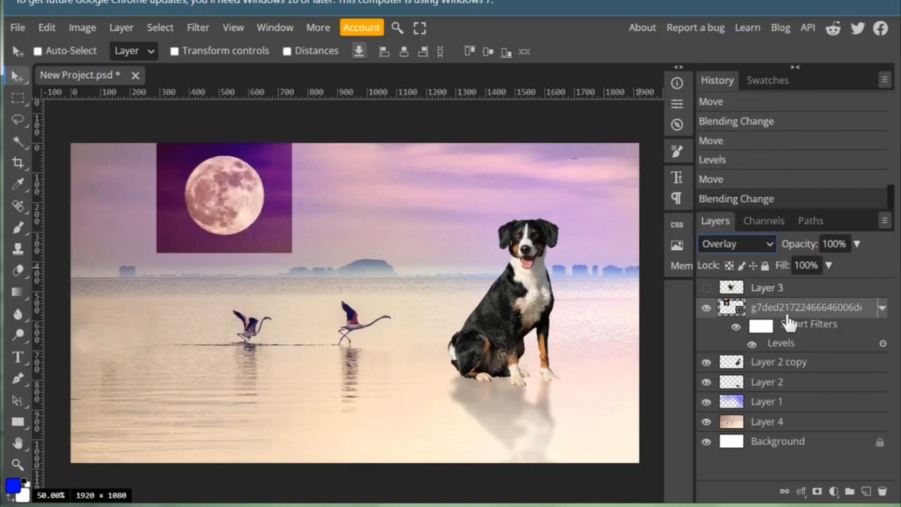
click(769, 242)
click(731, 19)
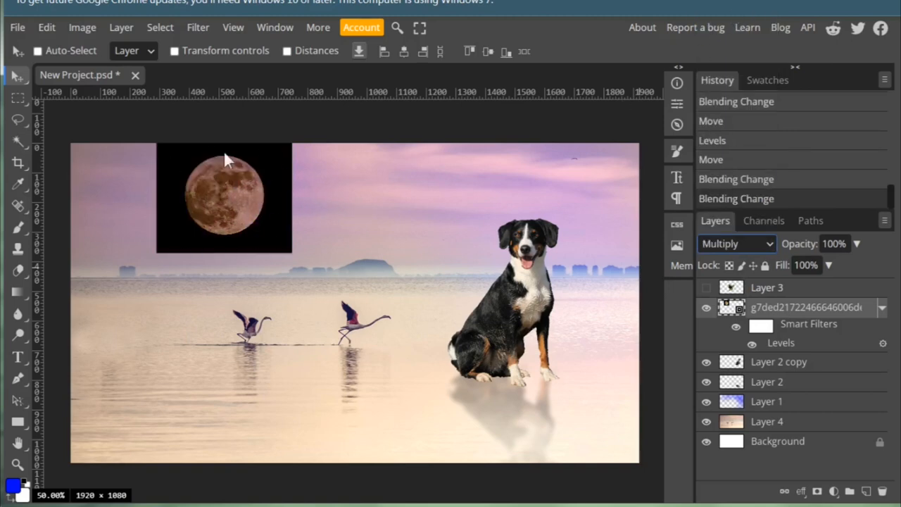
click(762, 243)
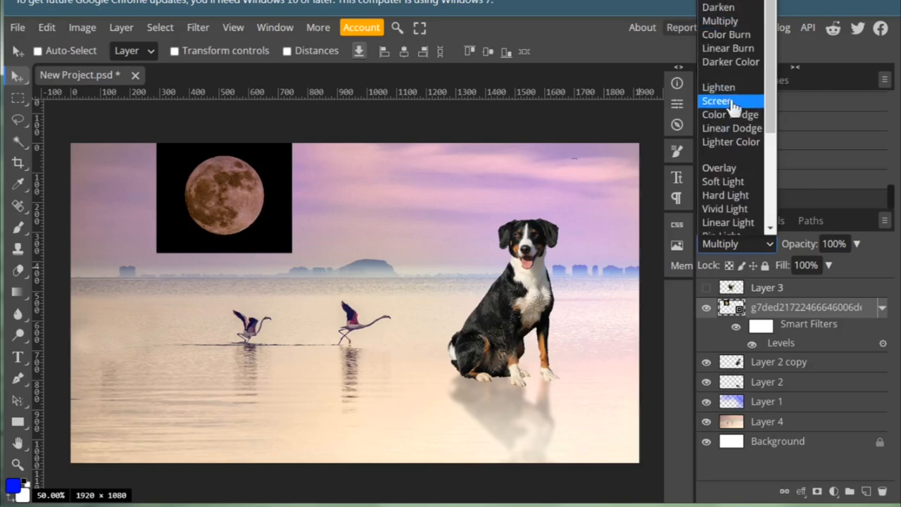
click(725, 101)
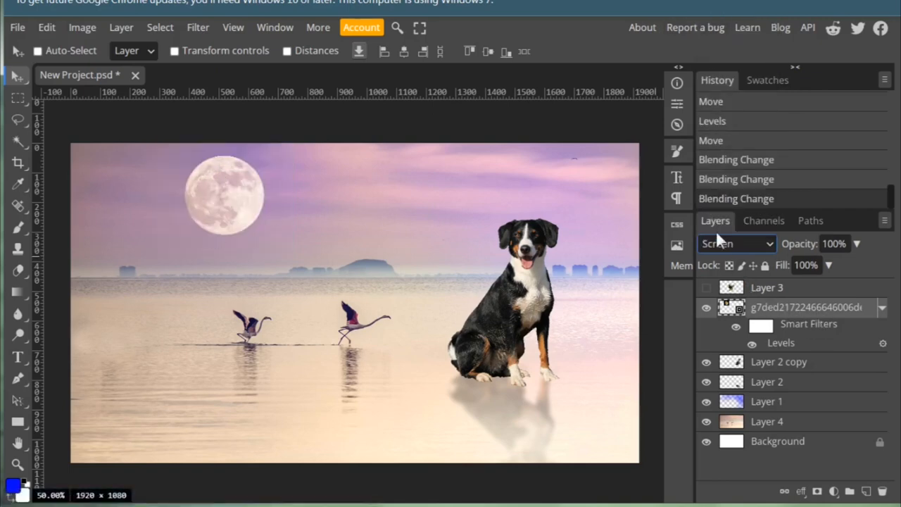
Try the Luminosity blend mode on the moon layer and set it back to Screen.
click(767, 243)
scroll(761, 195, down, 4)
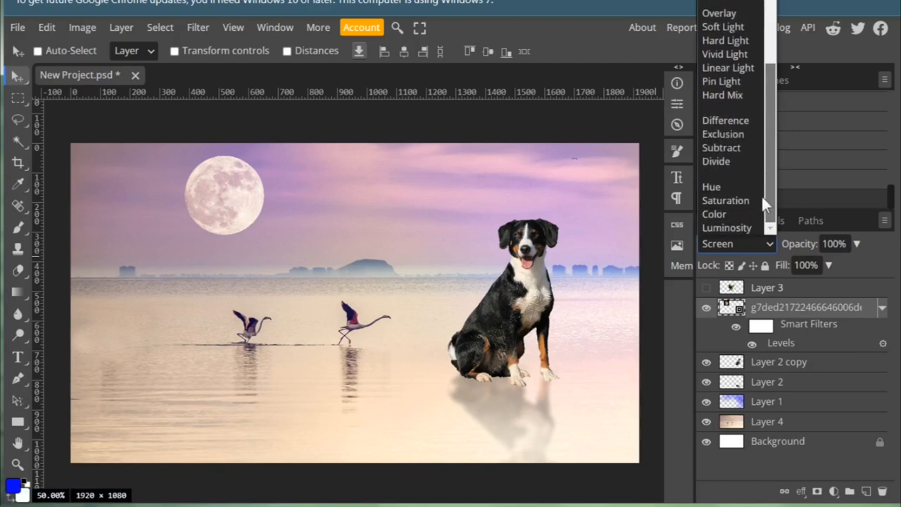
scroll(758, 130, up, 3)
scroll(758, 129, up, 2)
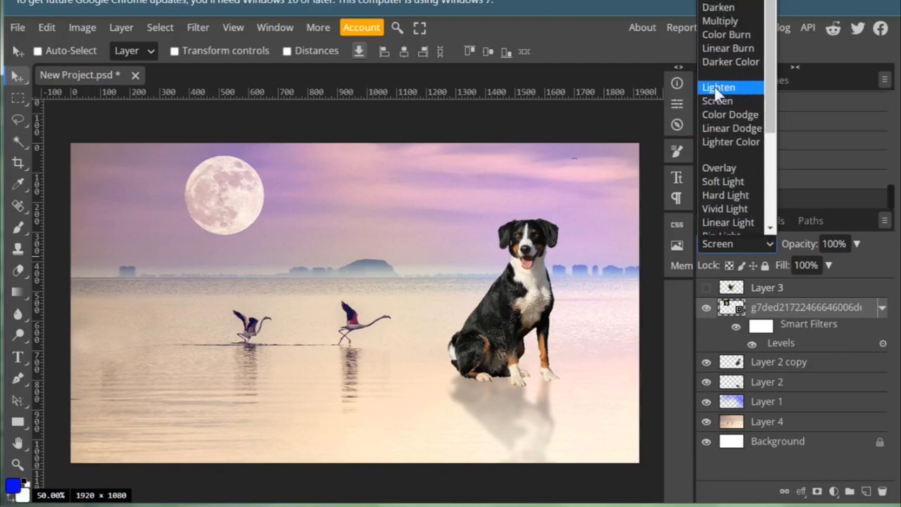
click(745, 101)
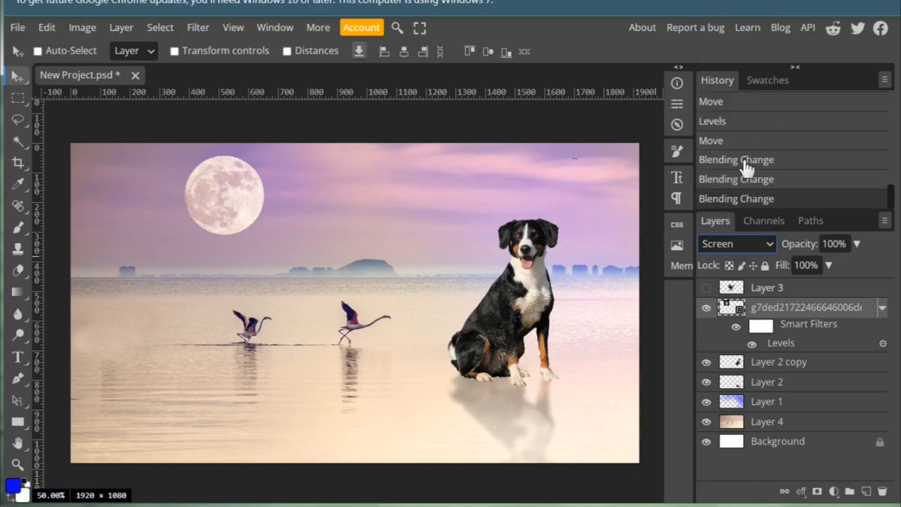
click(769, 242)
drag(773, 101, 775, 191)
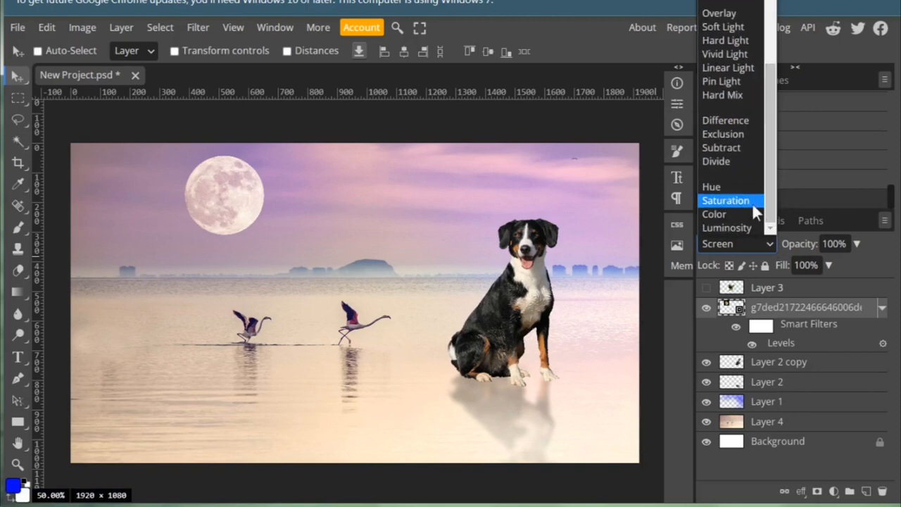
click(727, 227)
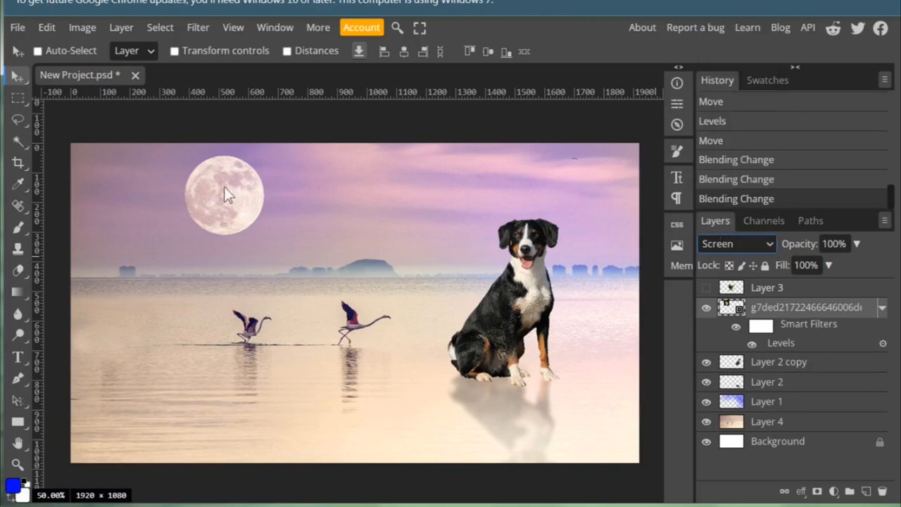
click(769, 242)
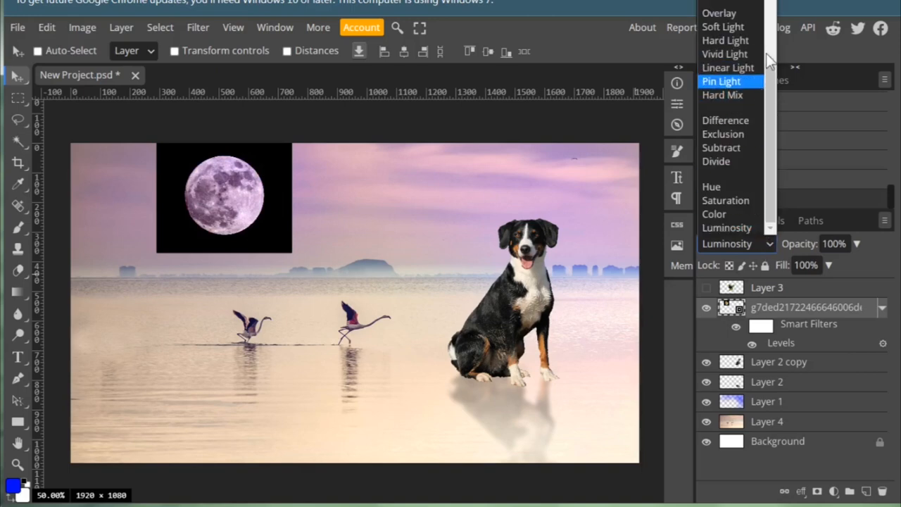
scroll(750, 43, up, 3)
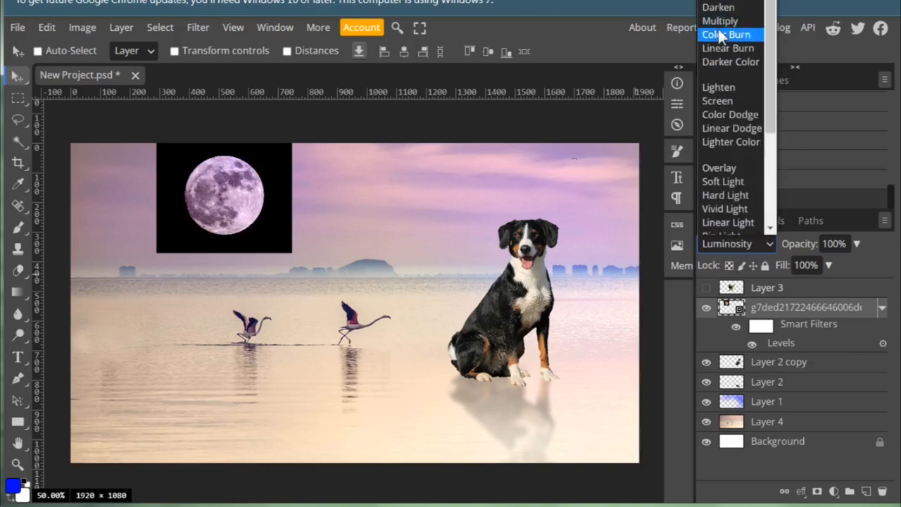
click(718, 100)
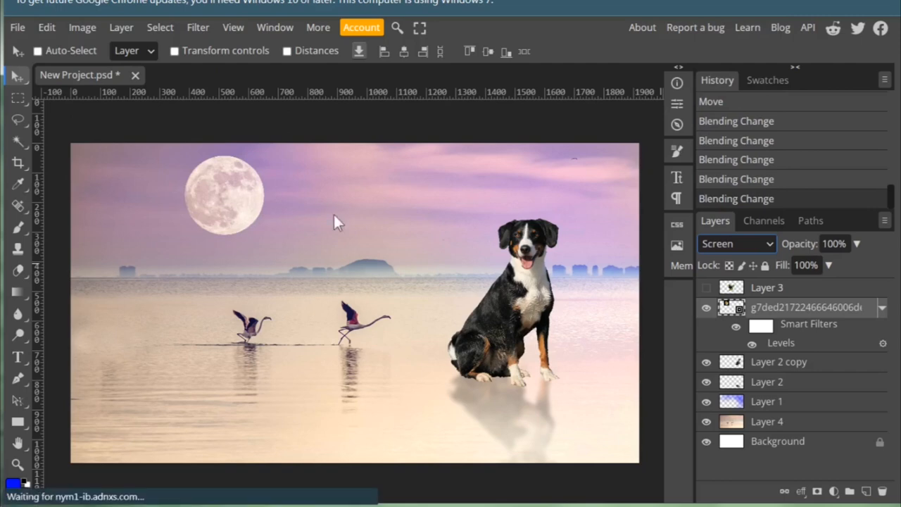
Save the project and switch to the file explorer to open the Downloads folder.
key(ctrl+s)
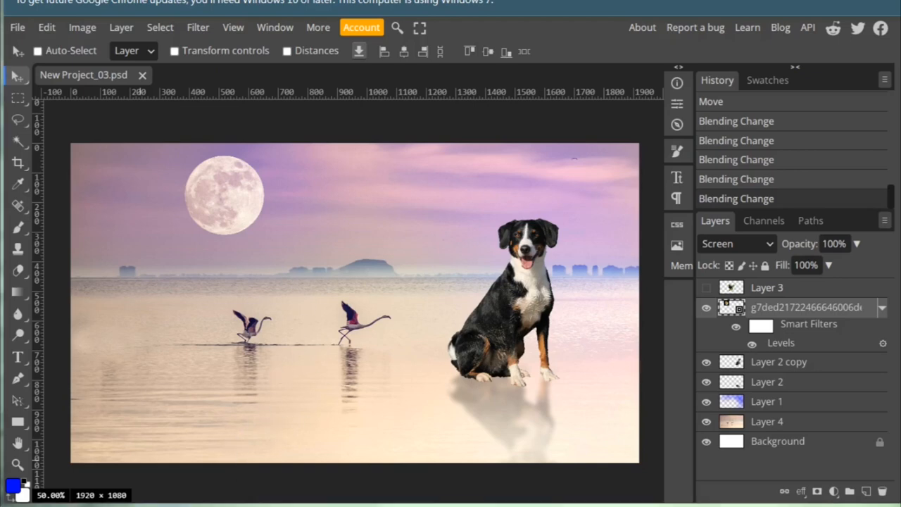
click(247, 506)
drag(490, 235, 484, 98)
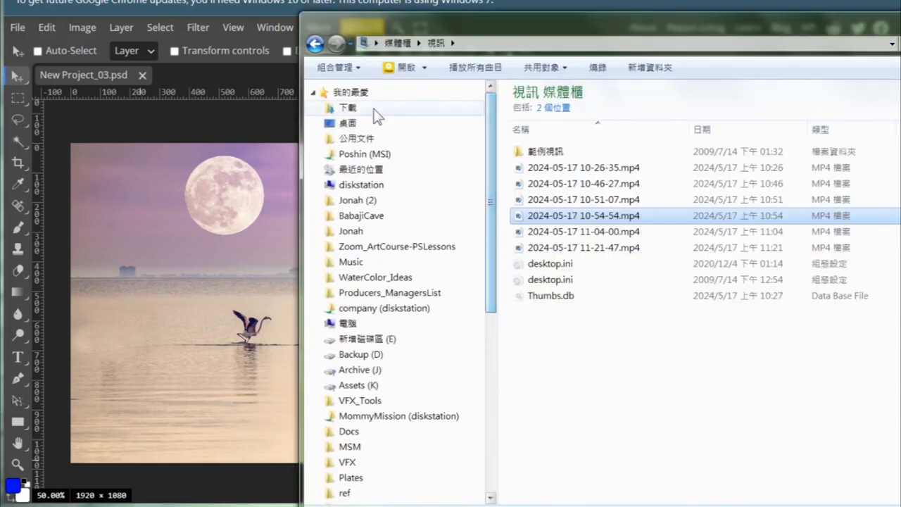
click(375, 109)
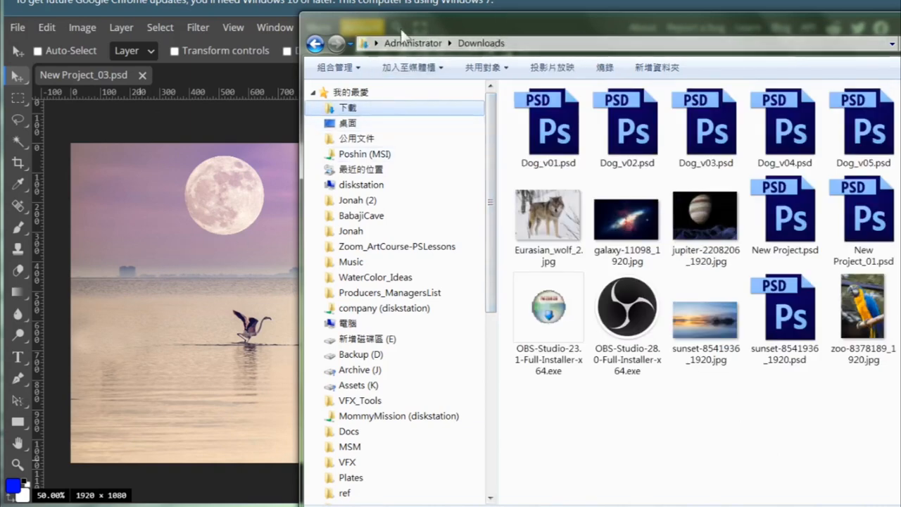
click(296, 8)
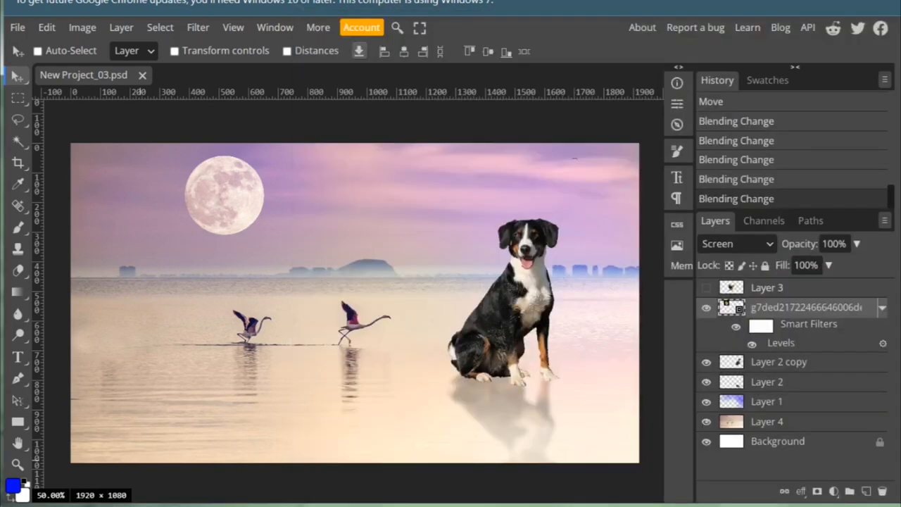
Place the parrot photo zoo-8378189_1920.jpg from the Downloads folder above the moon layer and move it up and left on the canvas.
key(alt+Tab)
drag(520, 29, 534, 0)
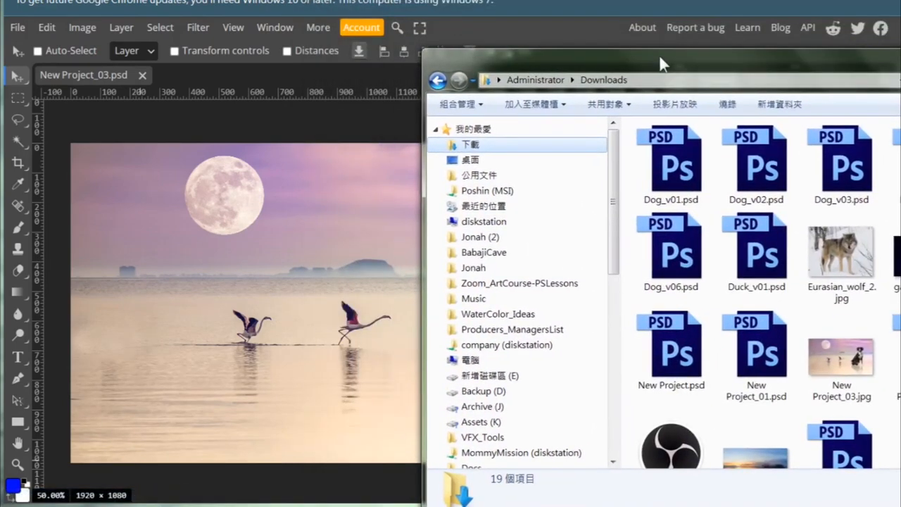
drag(658, 61, 597, 4)
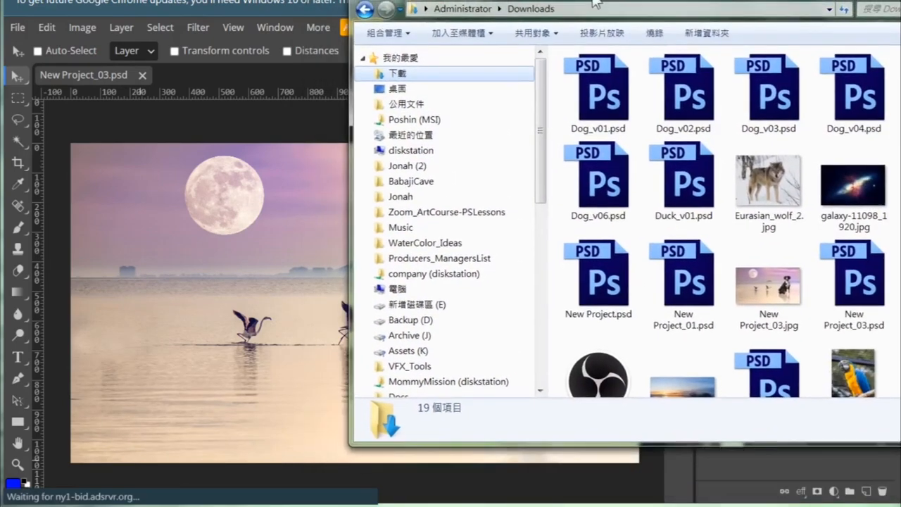
scroll(718, 278, down, 1)
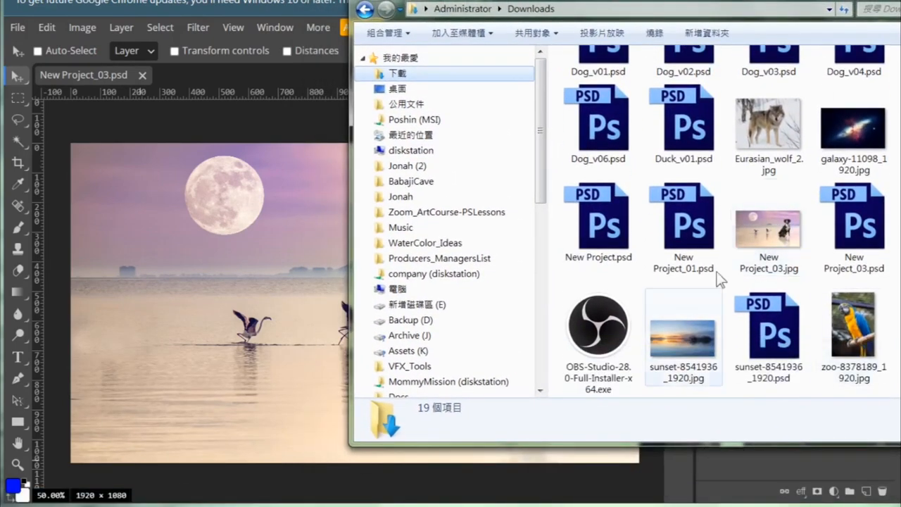
drag(853, 326, 269, 263)
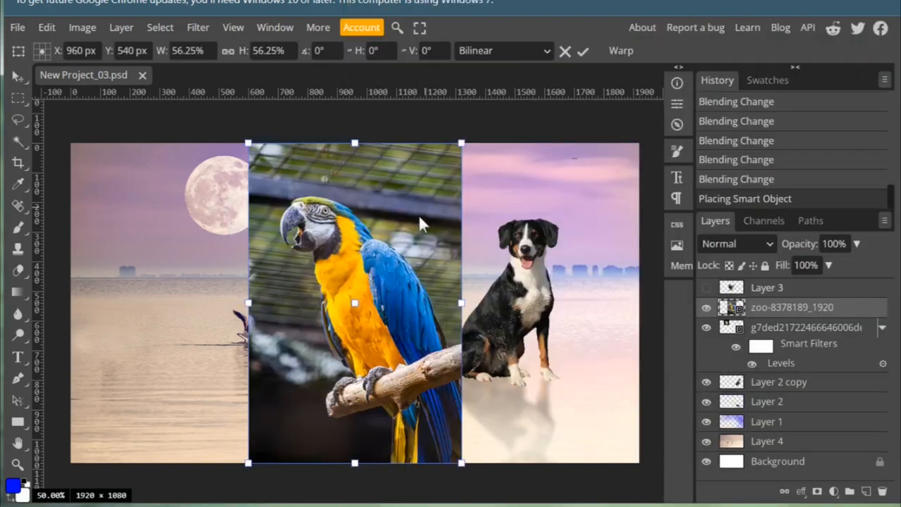
click(582, 50)
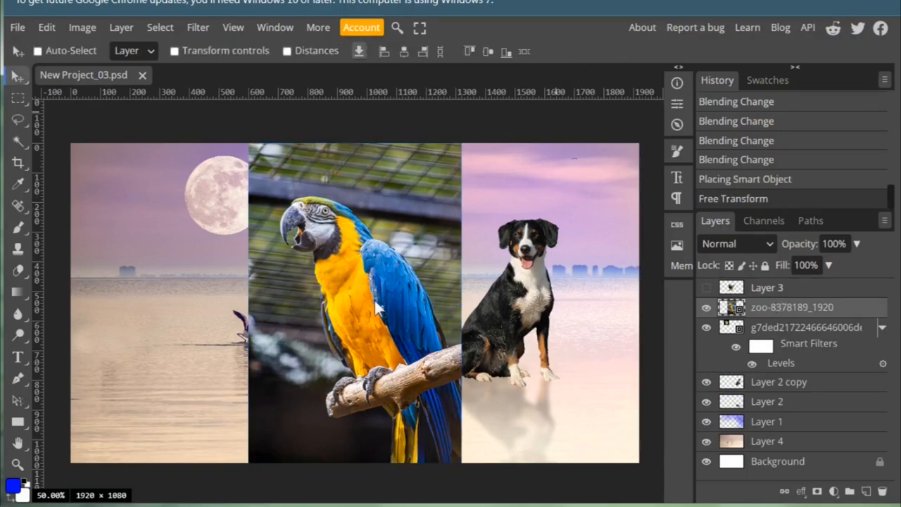
drag(310, 298, 202, 271)
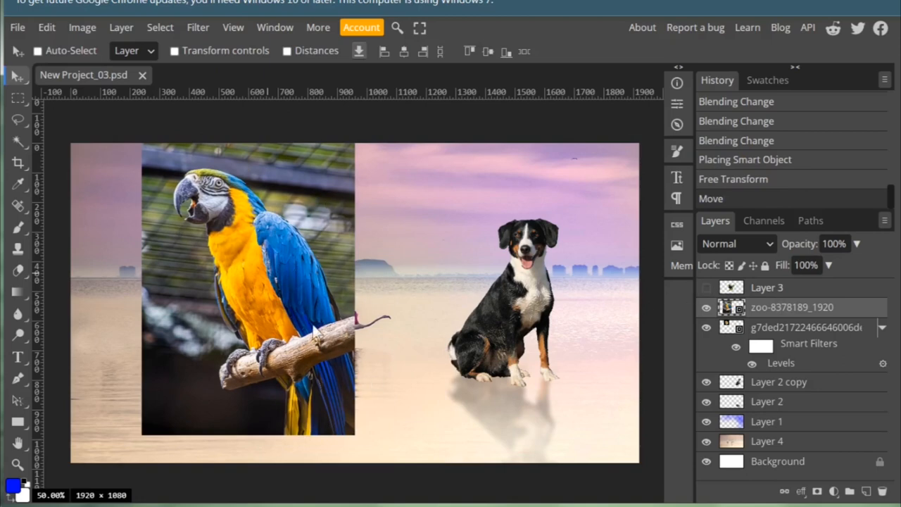
click(677, 245)
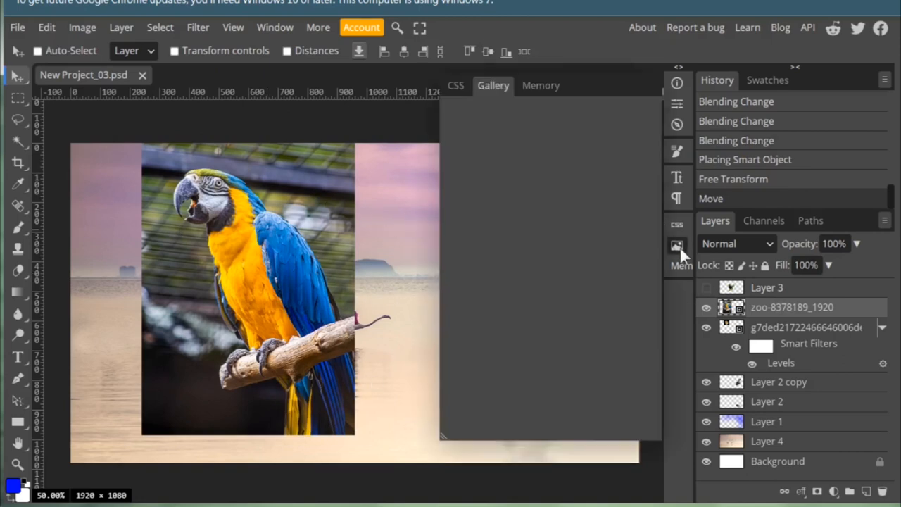
click(678, 245)
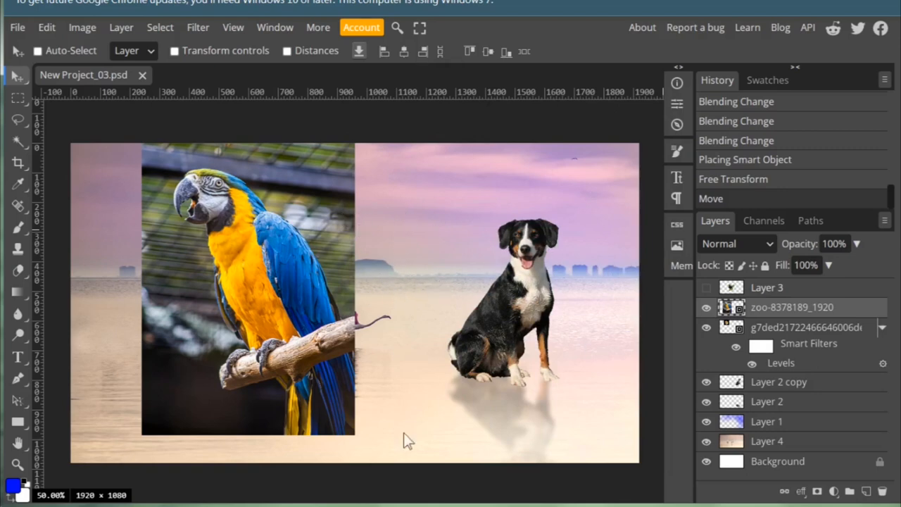
Place Eurasian_wolf_2.jpg from the Downloads folder above the parrot layer and enlarge it from its upper-right corner.
click(275, 506)
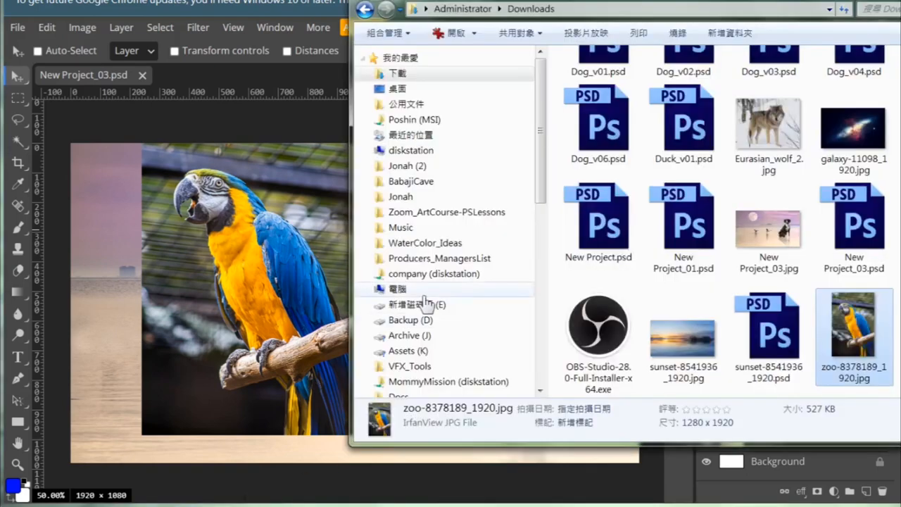
click(681, 335)
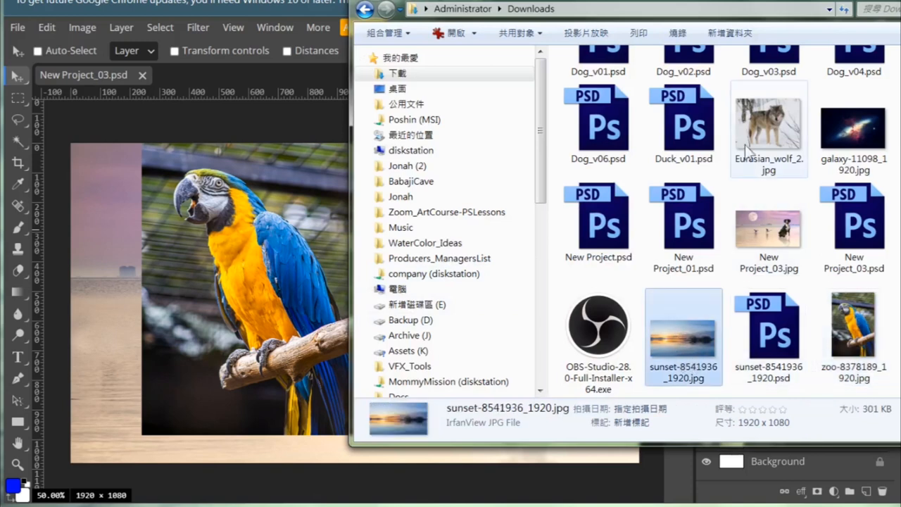
click(767, 131)
drag(780, 134, 260, 240)
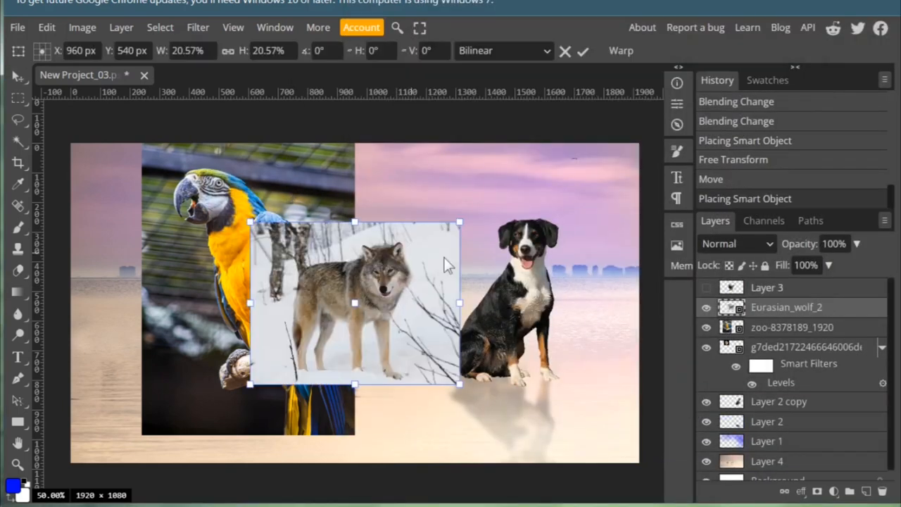
drag(459, 222, 588, 162)
click(579, 51)
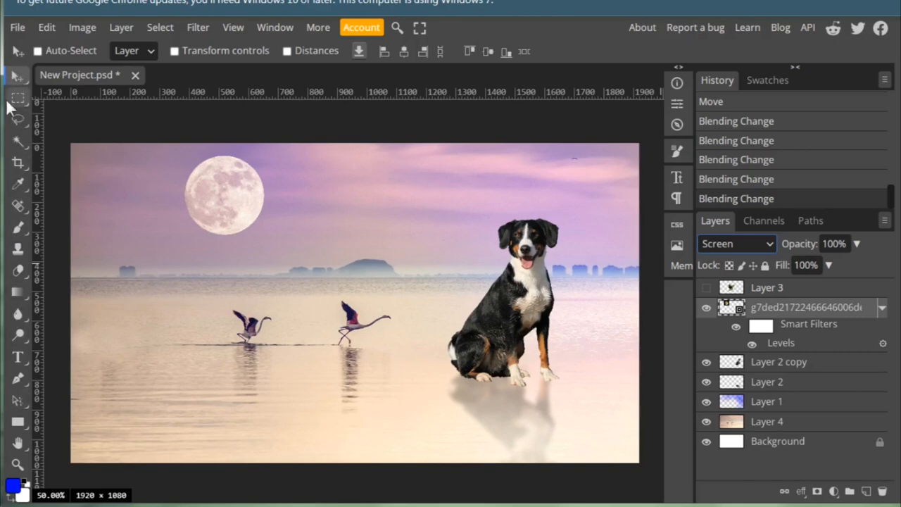
Save the composition as a PSD file named New Project_03.psd.
click(198, 27)
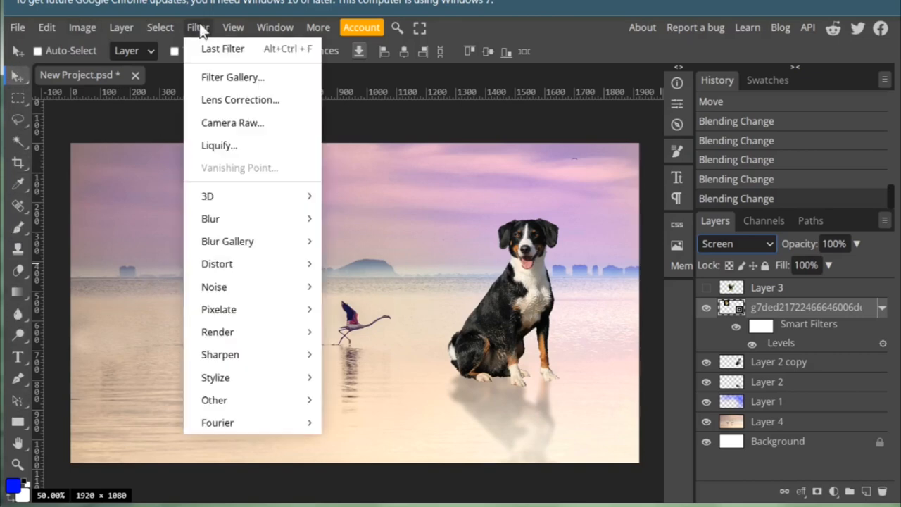
click(119, 28)
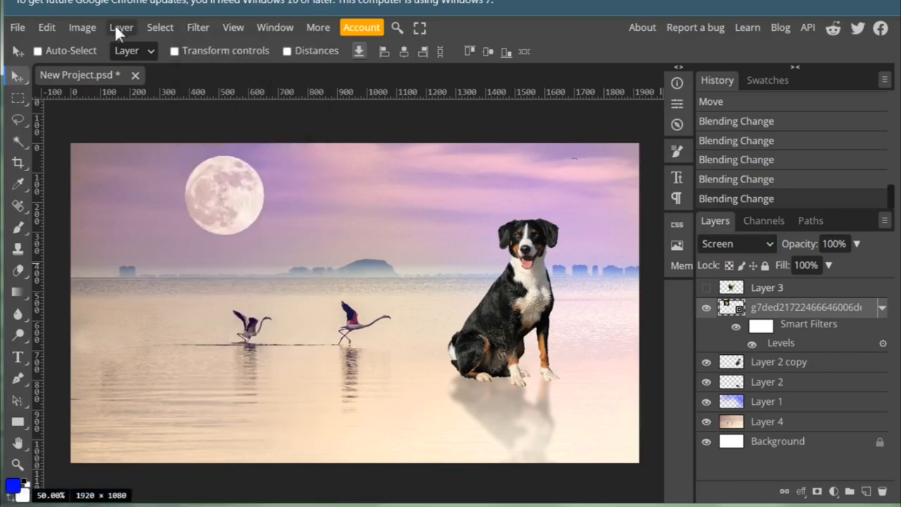
click(12, 29)
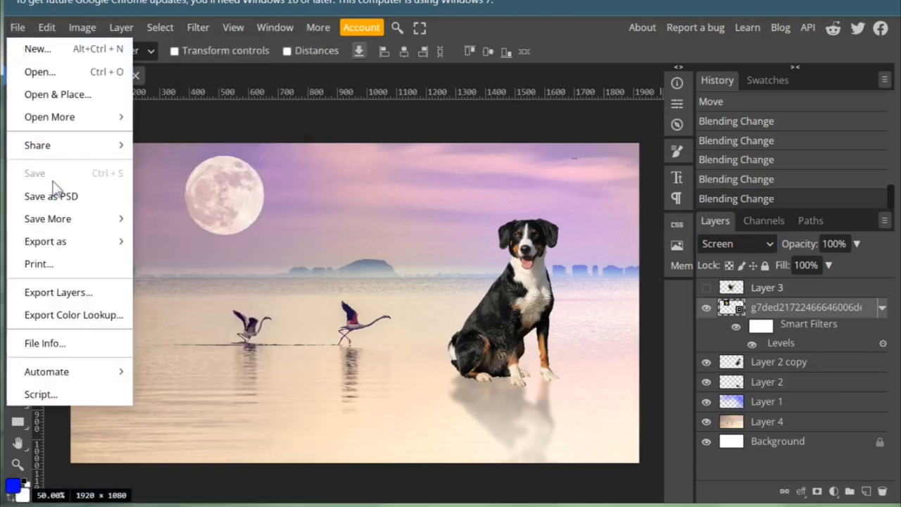
click(65, 200)
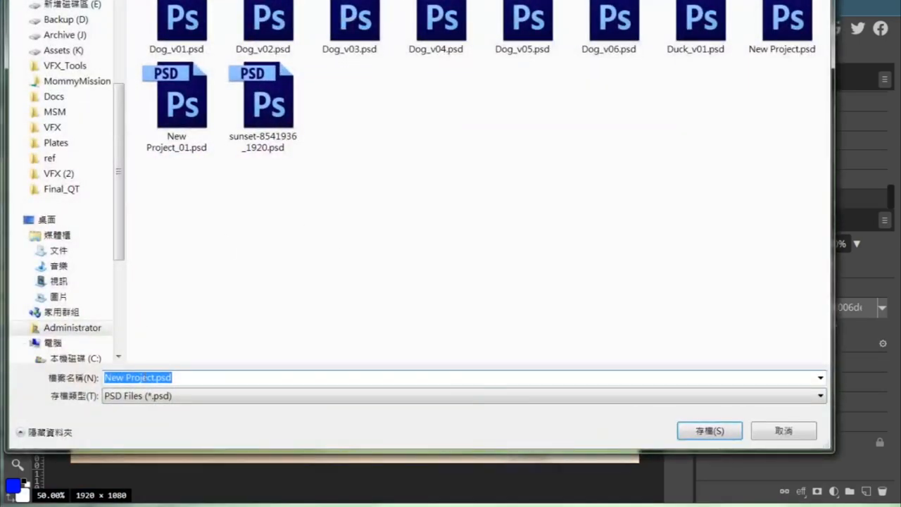
click(167, 376)
text(_03)
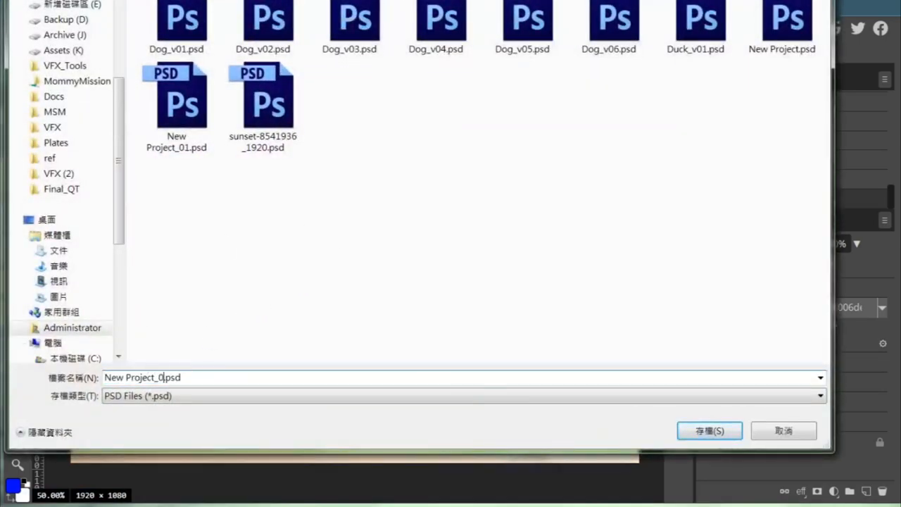
click(703, 431)
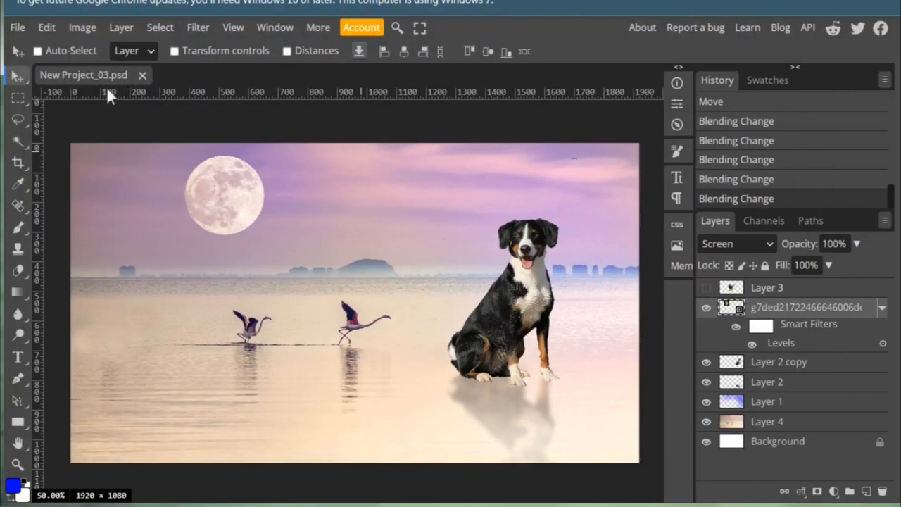
Export the composition as the JPG New Project_03 at 1920 × 1080 px and 100% quality, and open the exported image.
click(15, 27)
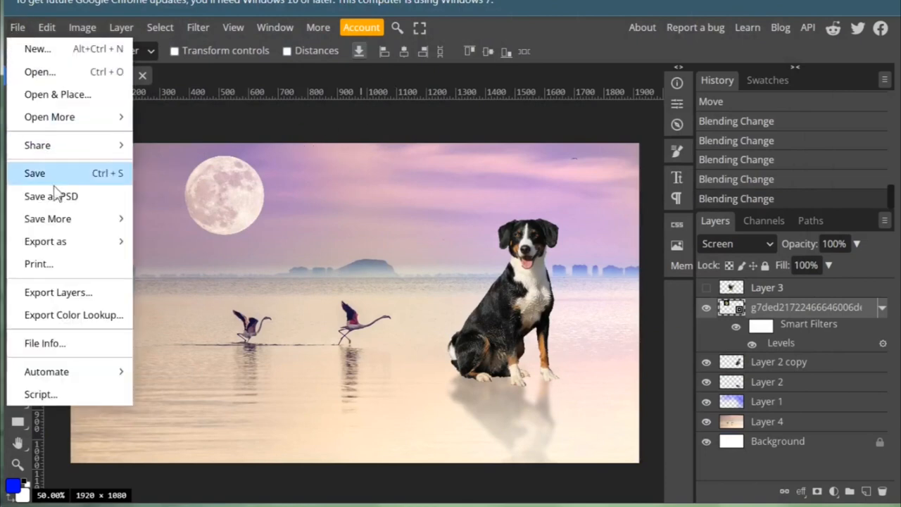
mouse_move(99, 241)
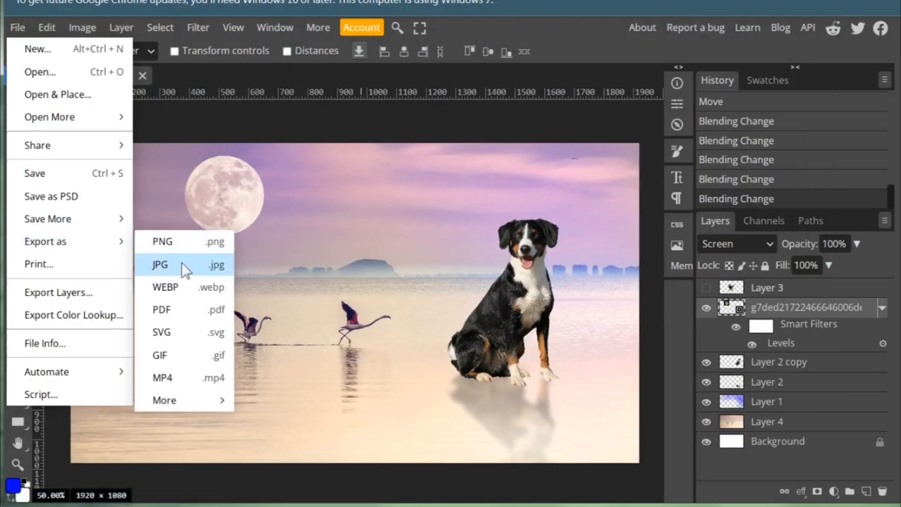
click(160, 267)
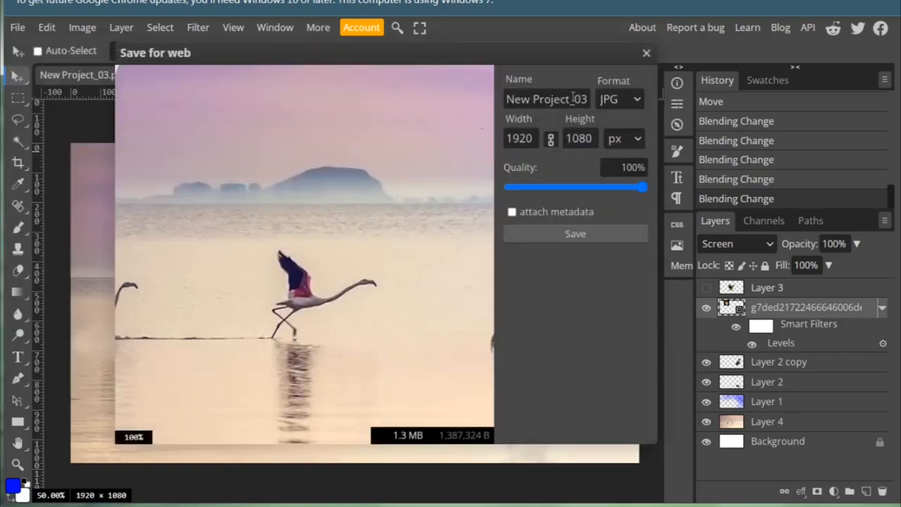
click(570, 234)
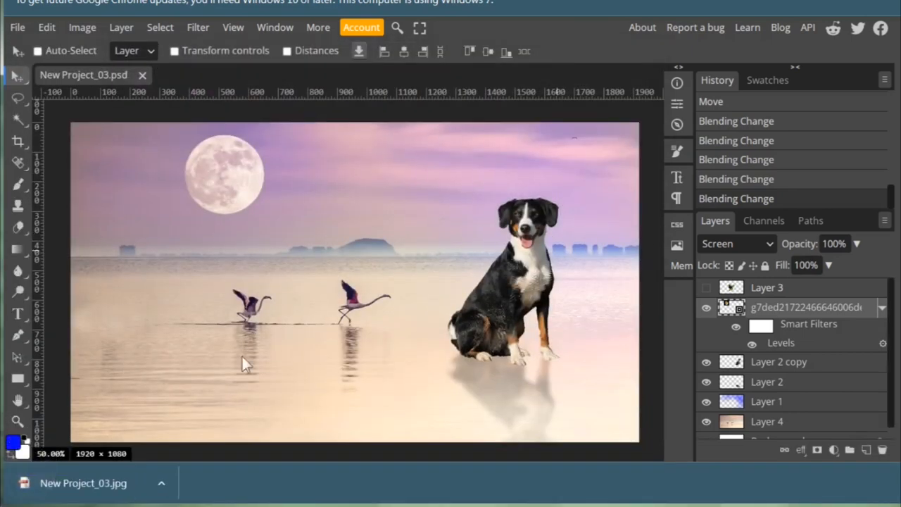
click(84, 483)
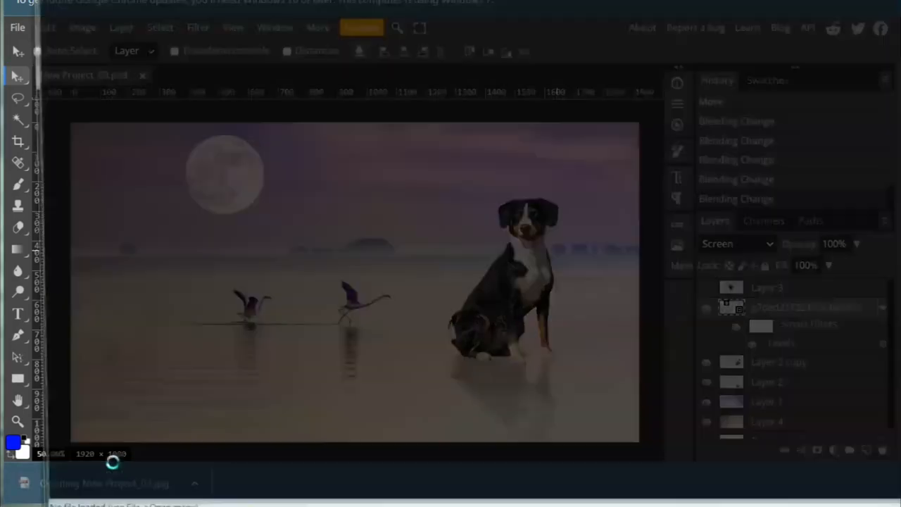